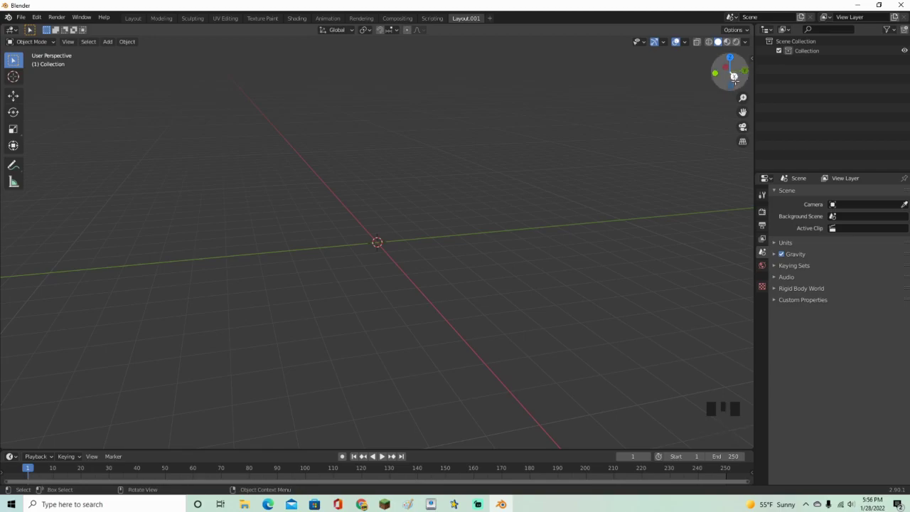
Add the bow-and-arrow picture as a reference image while in the right orthographic view
{"action": "left_click", "coordinate": [733, 77]}
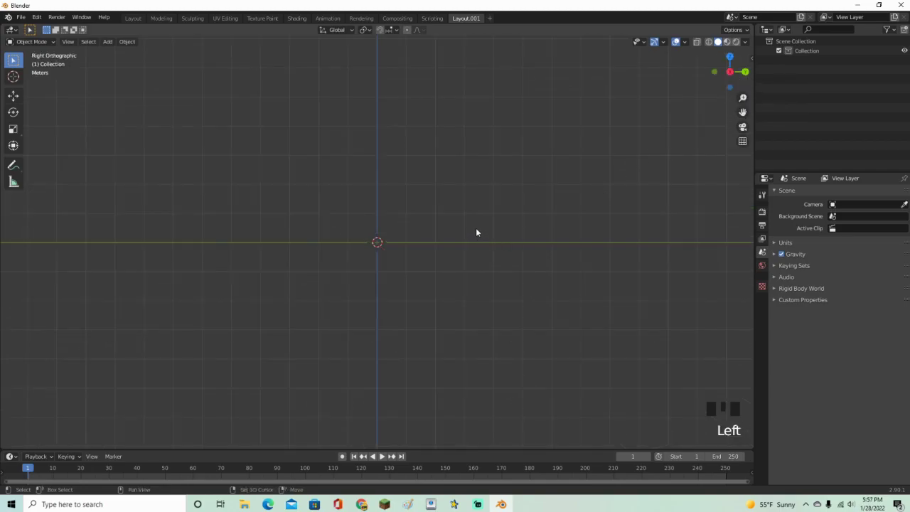
{"action": "key", "text": "shift+a"}
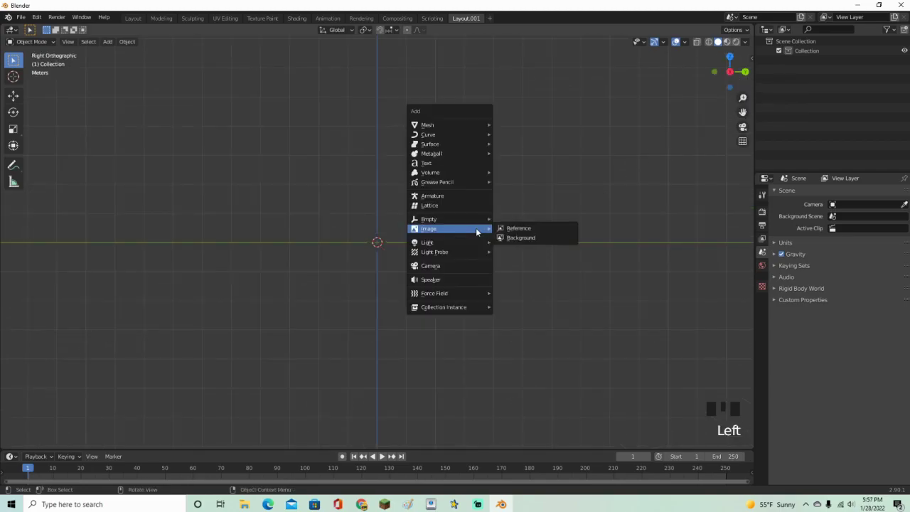
{"action": "left_click", "coordinate": [513, 229]}
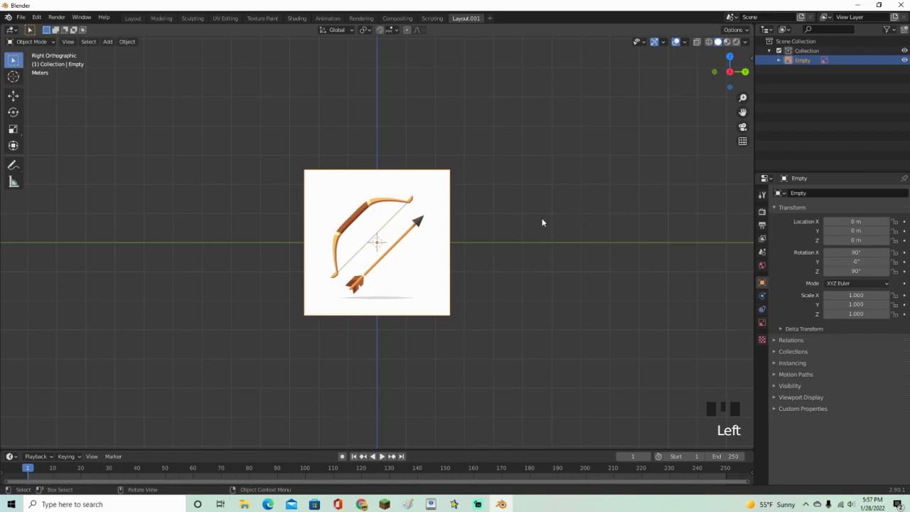
Move the reference image back along the X axis to about -4.73 m and reselect it in the right orthographic view
{"action": "middle_click_drag", "start_coordinate": [534, 224], "coordinate": [402, 236]}
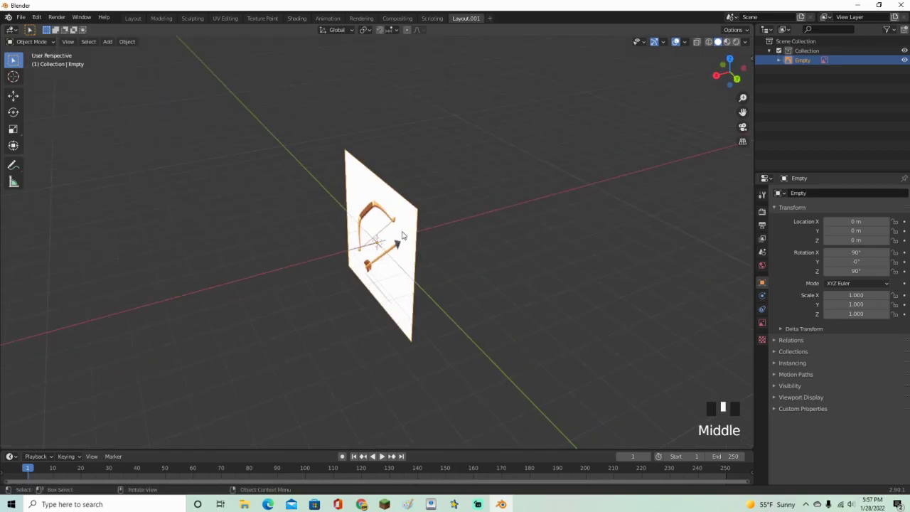
{"action": "left_click", "coordinate": [11, 96]}
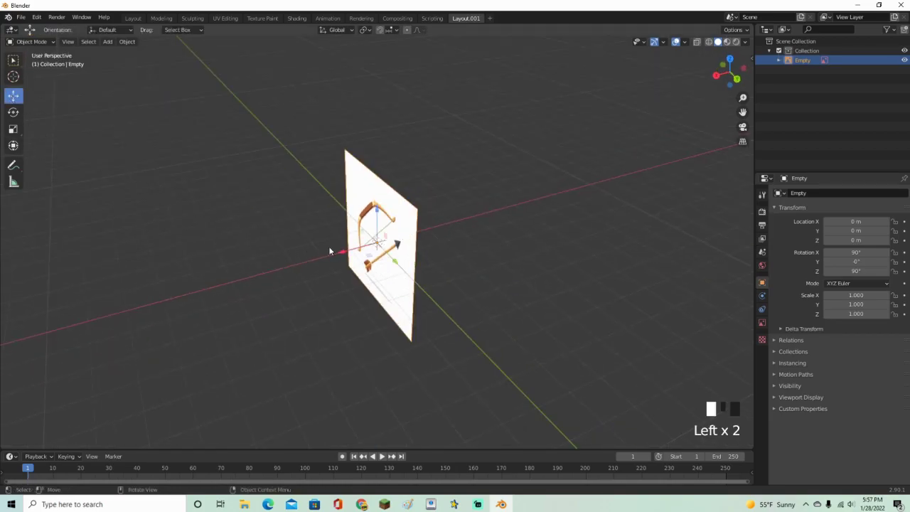
{"action": "left_click_drag", "start_coordinate": [341, 253], "coordinate": [451, 223]}
{"action": "left_click", "coordinate": [406, 274]}
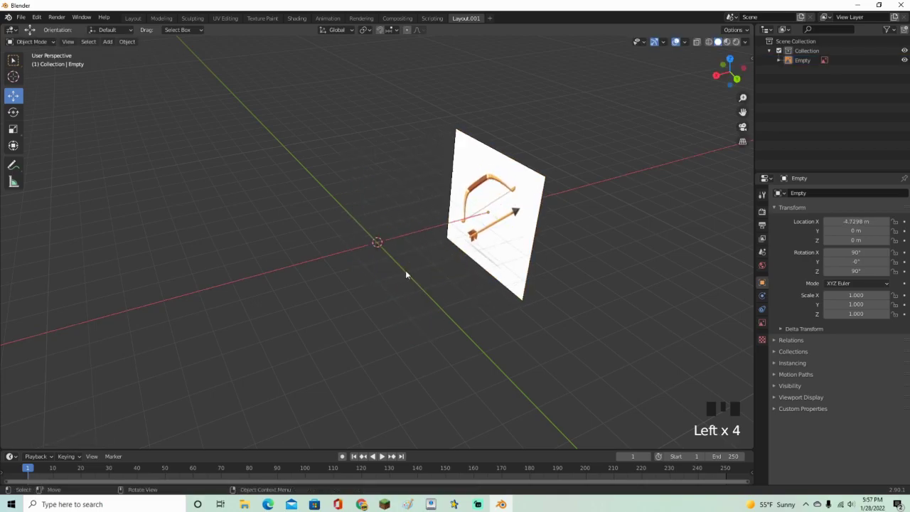
{"action": "middle_click_drag", "start_coordinate": [406, 274], "coordinate": [513, 246]}
{"action": "middle_click_drag", "start_coordinate": [474, 198], "coordinate": [722, 111]}
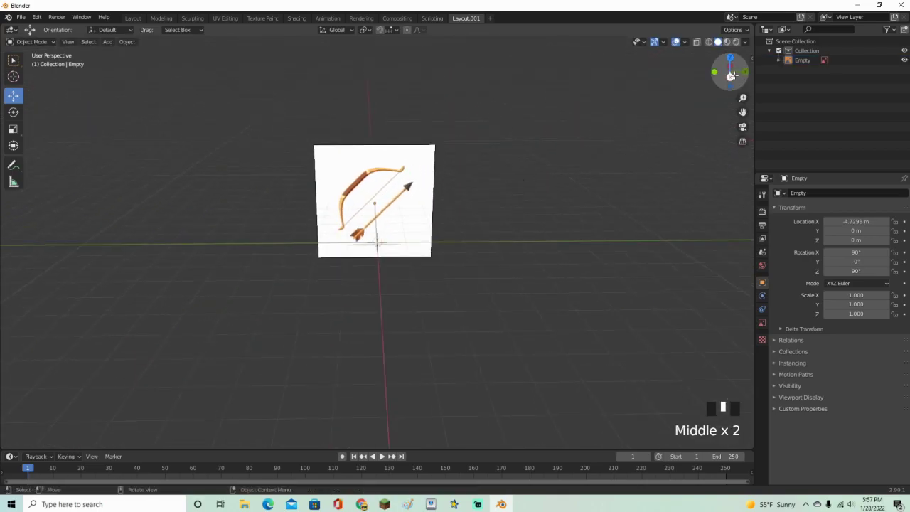
{"action": "scroll", "coordinate": [459, 229], "scroll_direction": "up", "scroll_amount": 3}
{"action": "left_click", "coordinate": [455, 237]}
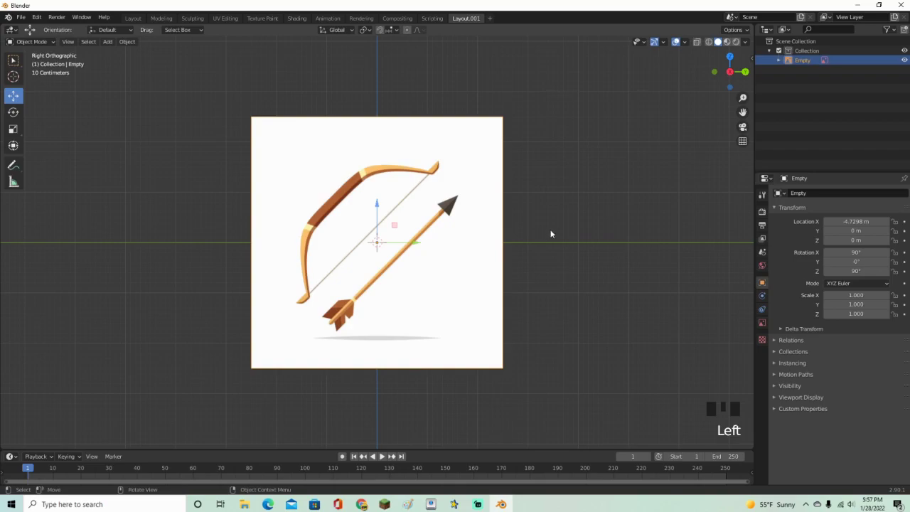
{"action": "key", "text": "r"}
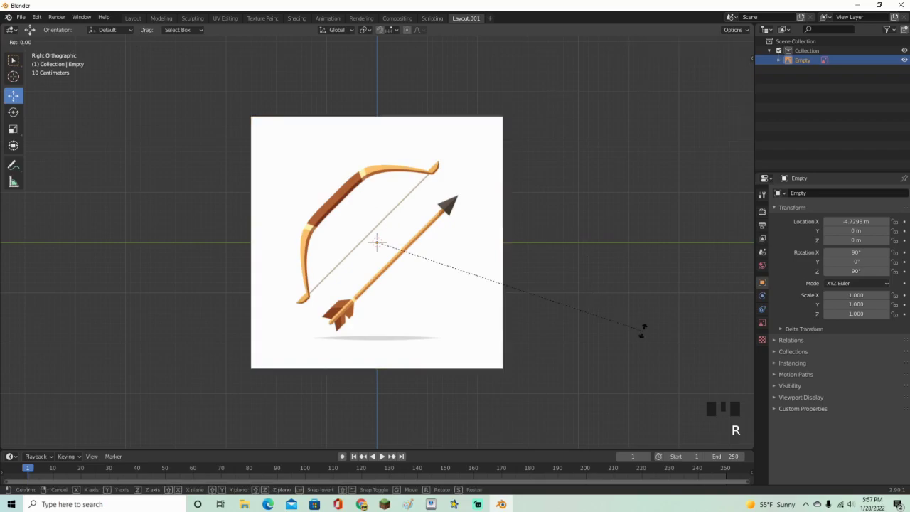
{"action": "left_click", "coordinate": [589, 135]}
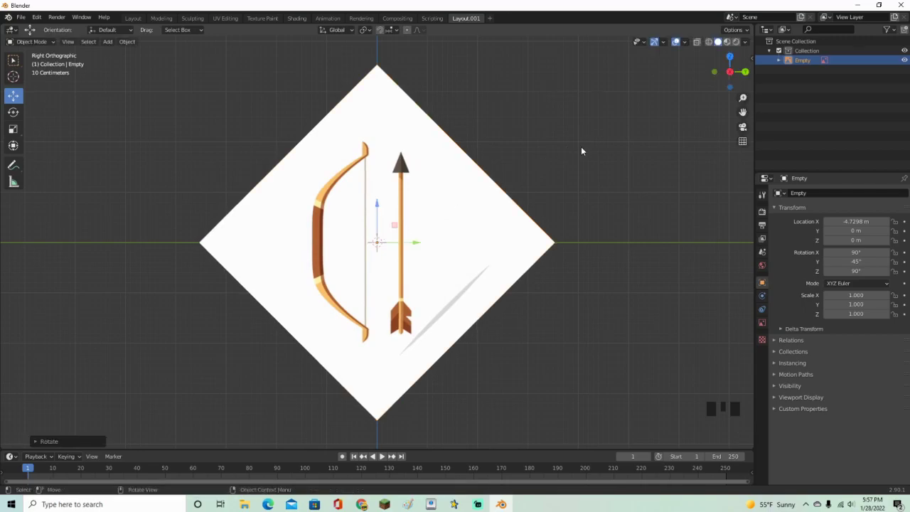
{"action": "key", "text": "ctrl+z"}
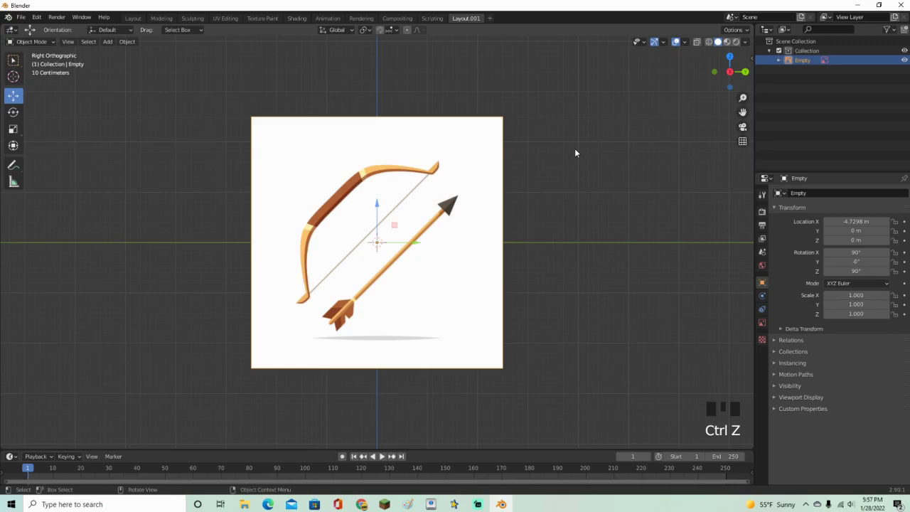
{"action": "type", "text": "r45"}
{"action": "key", "text": "Return"}
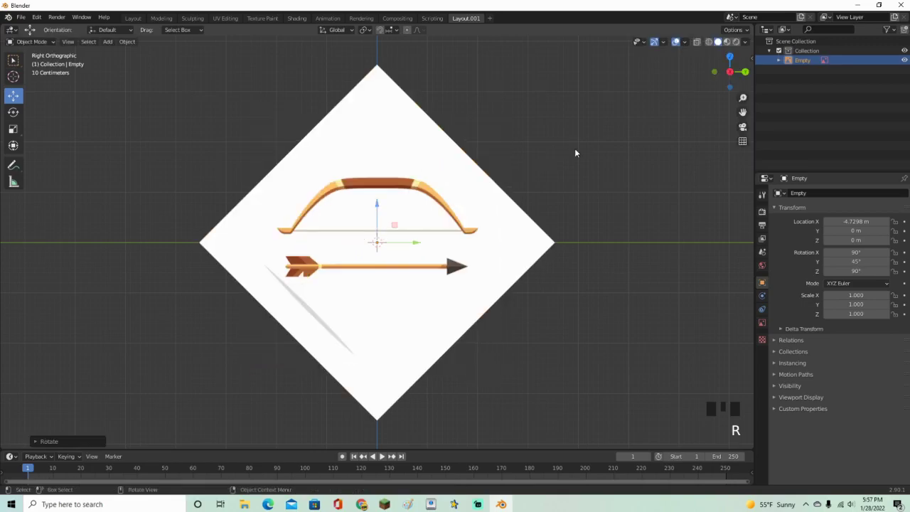
{"action": "key", "text": "ctrl+z"}
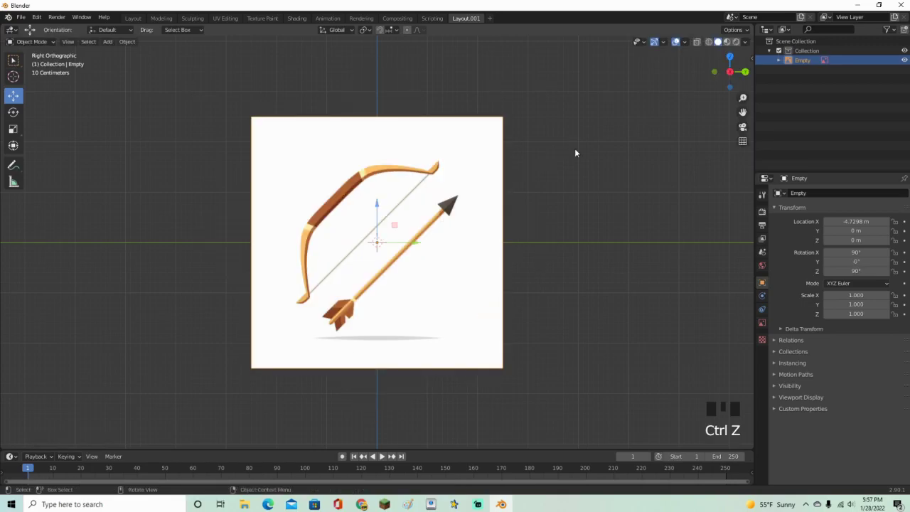
Rotate the reference image by -45° so the bow and arrow stand upright, and deselect it
{"action": "type", "text": "r-45"}
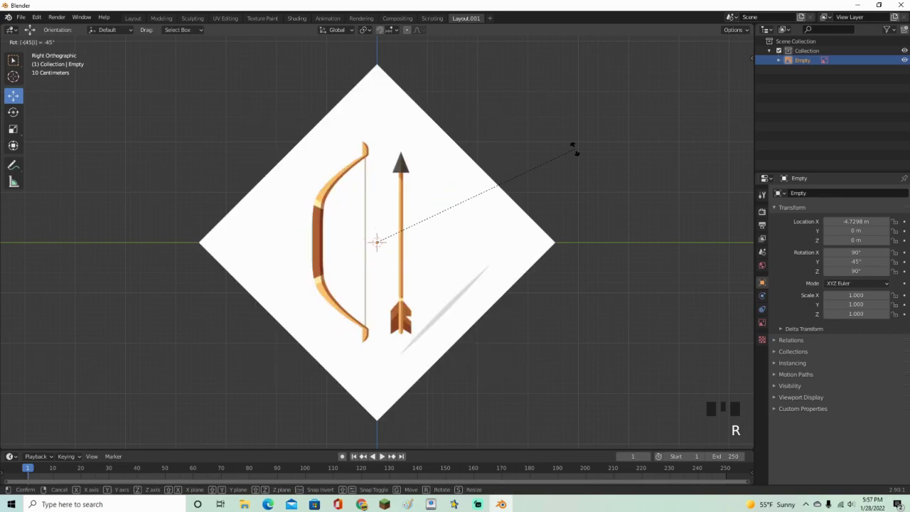
{"action": "key", "text": "Return"}
{"action": "middle_click_drag", "start_coordinate": [575, 149], "coordinate": [437, 231]}
{"action": "scroll", "coordinate": [437, 232], "scroll_direction": "down", "scroll_amount": 3}
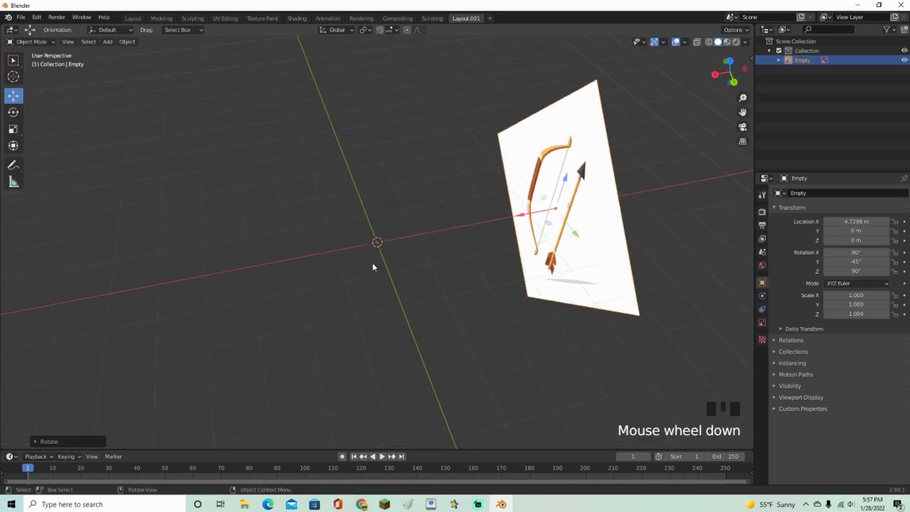
{"action": "left_click", "coordinate": [557, 190]}
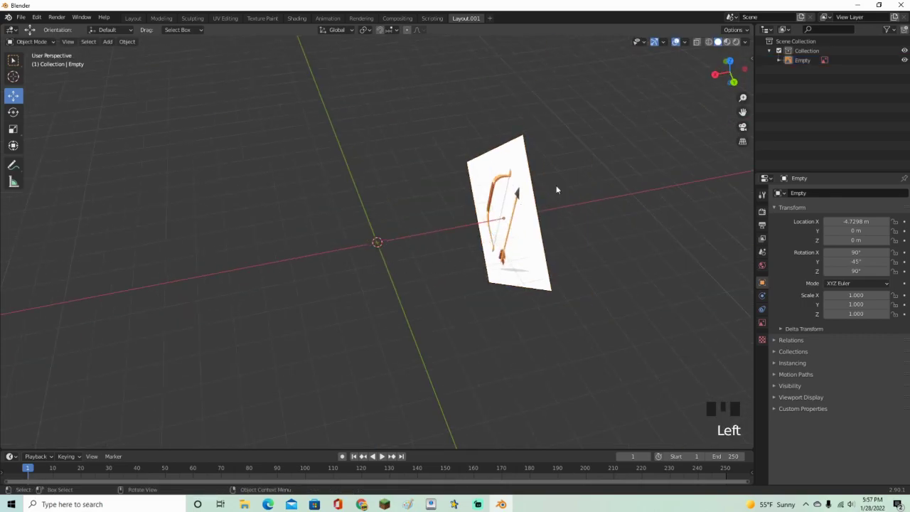
Add a cylinder mesh in the right orthographic view and enter Edit Mode on it
{"action": "left_click", "coordinate": [714, 75]}
{"action": "scroll", "coordinate": [557, 197], "scroll_direction": "up", "scroll_amount": 4}
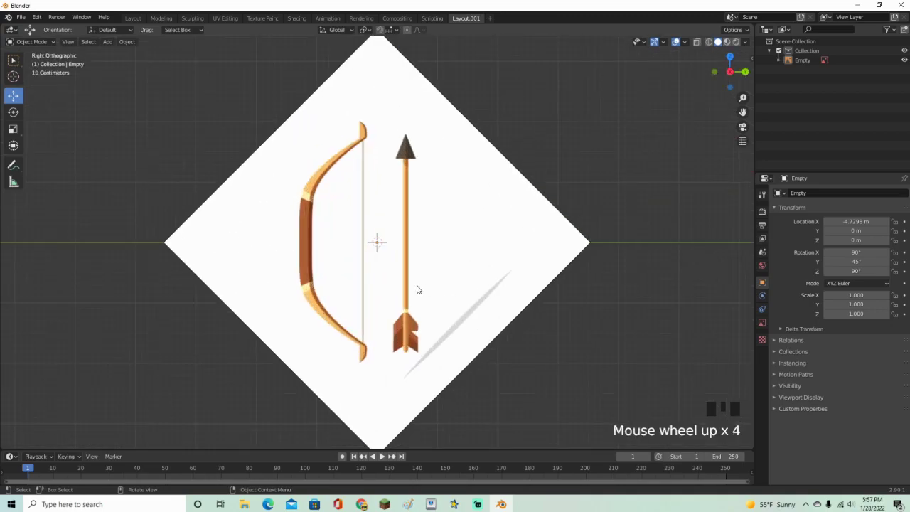
{"action": "key", "text": "shift+a"}
{"action": "mouse_move", "coordinate": [408, 179]}
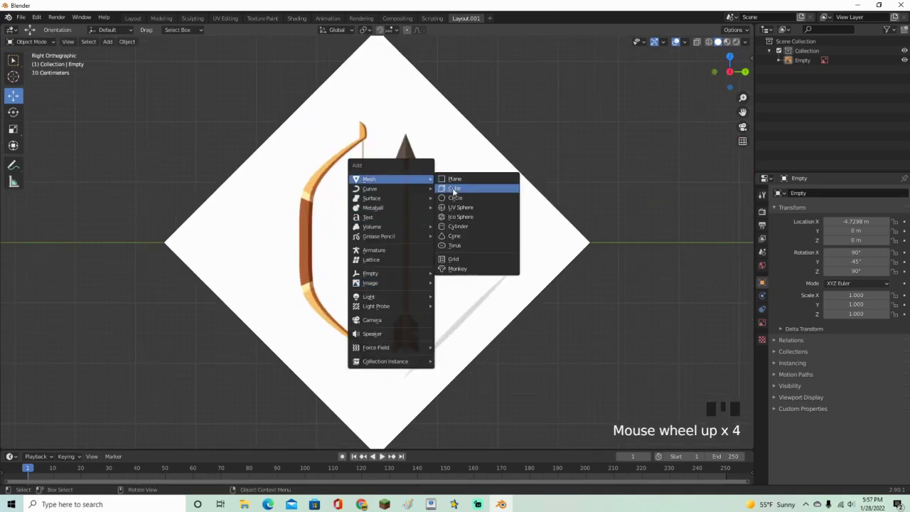
{"action": "left_click", "coordinate": [466, 226]}
{"action": "scroll", "coordinate": [477, 240], "scroll_direction": "down", "scroll_amount": 2}
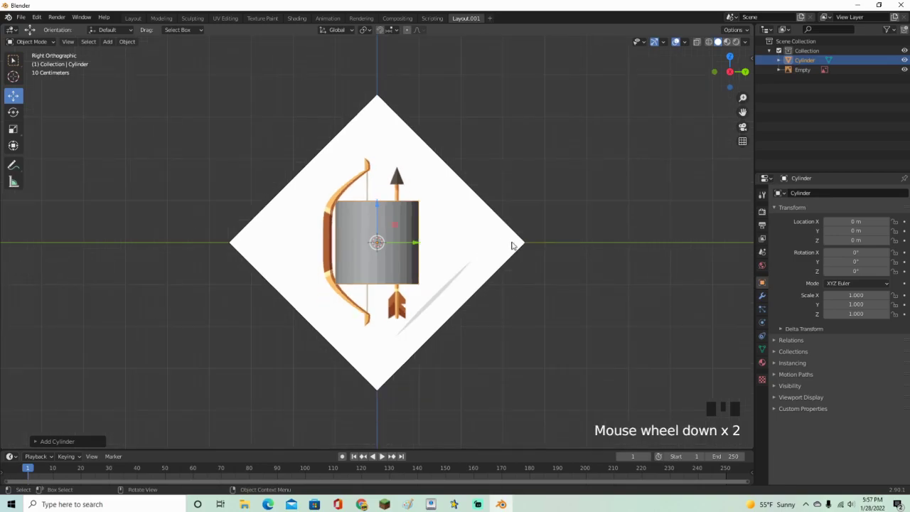
{"action": "scroll", "coordinate": [511, 245], "scroll_direction": "up", "scroll_amount": 2}
{"action": "key", "text": "Tab"}
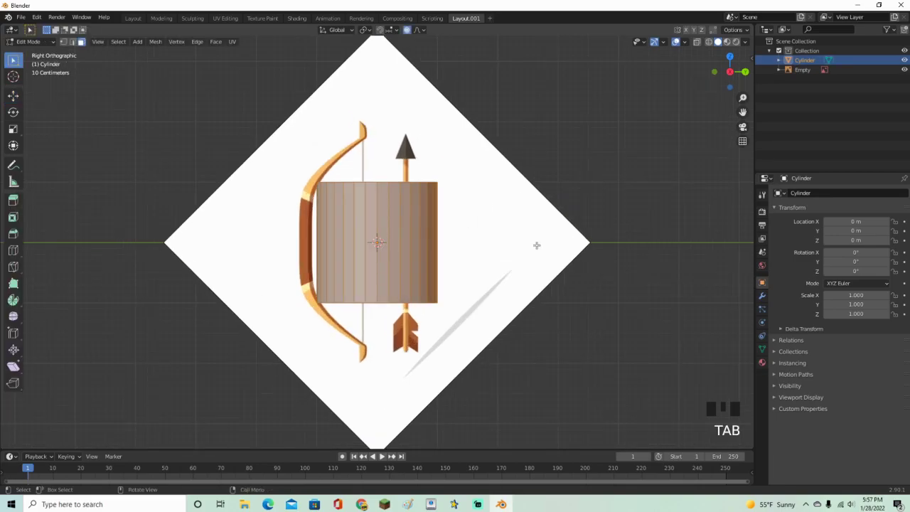
{"action": "key", "text": "s"}
{"action": "left_click", "coordinate": [448, 239]}
{"action": "key", "text": "ctrl+z"}
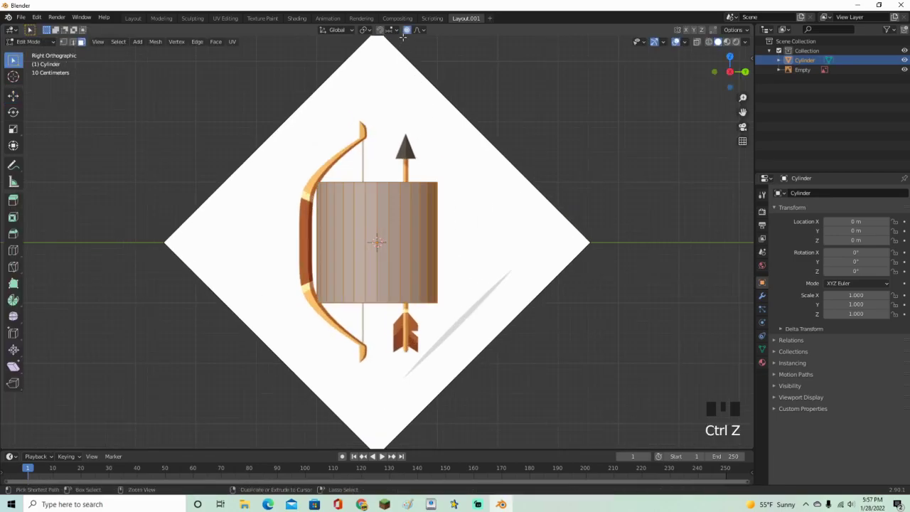
Turn off proportional editing and scale the whole cylinder down to roughly the bow grip's thickness
{"action": "left_click", "coordinate": [578, 249]}
{"action": "key", "text": "s"}
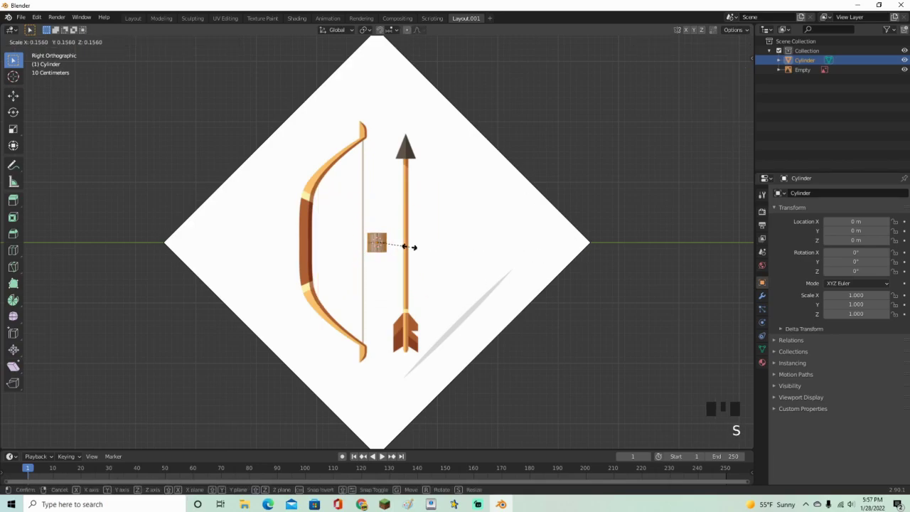
{"action": "left_click", "coordinate": [414, 247]}
{"action": "middle_click_drag", "start_coordinate": [390, 244], "coordinate": [439, 244], "text": "shift"}
{"action": "scroll", "coordinate": [459, 244], "scroll_direction": "up", "scroll_amount": 2}
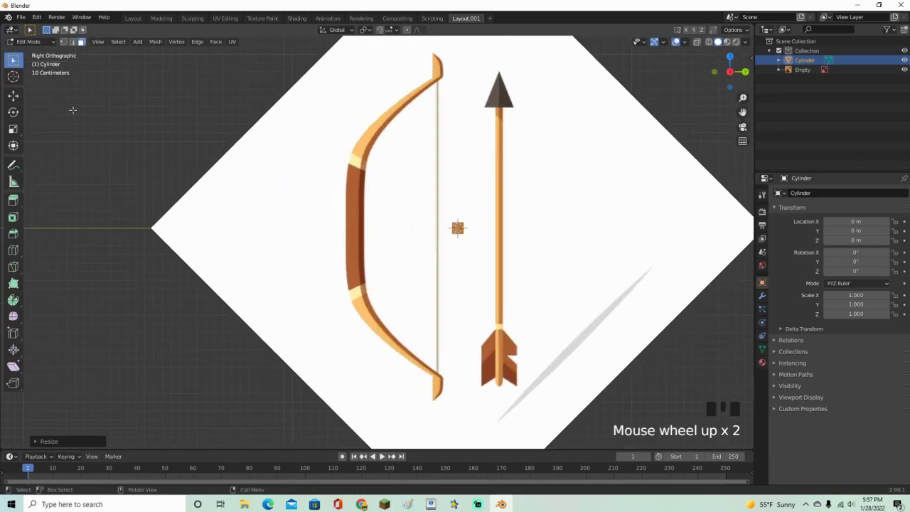
Move the cylinder along the Y axis onto the middle of the bow's dark brown grip
{"action": "left_click", "coordinate": [13, 95]}
{"action": "left_click_drag", "start_coordinate": [492, 228], "coordinate": [388, 235]}
{"action": "scroll", "coordinate": [420, 237], "scroll_direction": "up", "scroll_amount": 4}
{"action": "middle_click_drag", "start_coordinate": [424, 253], "coordinate": [433, 277], "text": "shift"}
{"action": "scroll", "coordinate": [446, 281], "scroll_direction": "up", "scroll_amount": 1}
Scale the cylinder and shift it slightly along Y to match the width of the bow grip
{"action": "key", "text": "s"}
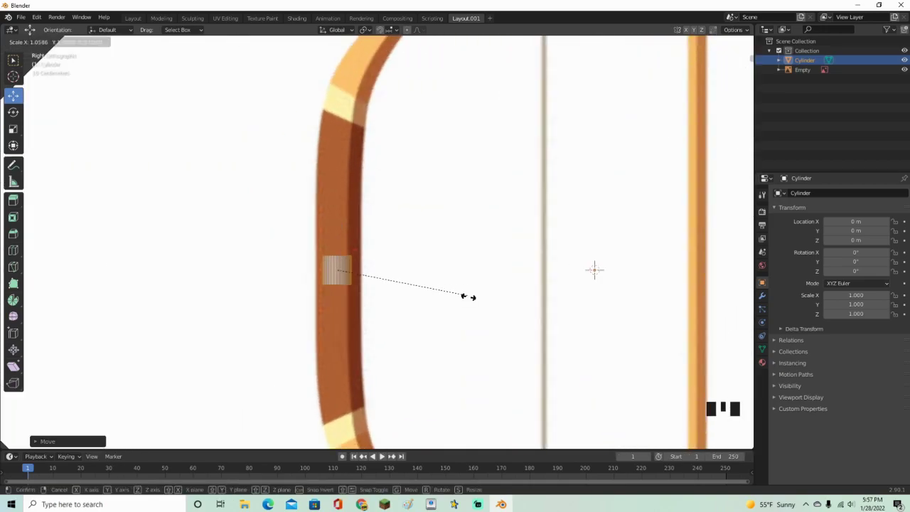
{"action": "left_click", "coordinate": [518, 325]}
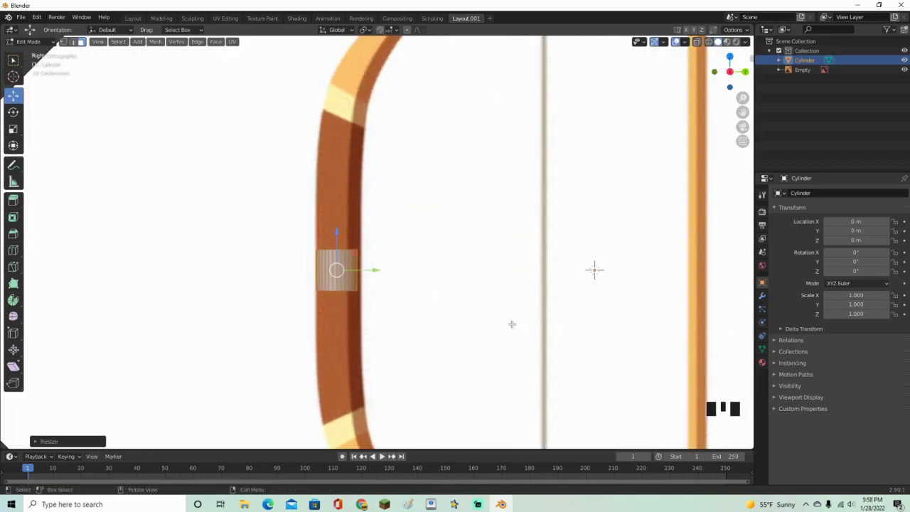
{"action": "left_click_drag", "start_coordinate": [368, 270], "coordinate": [377, 269]}
{"action": "key", "text": "s"}
{"action": "left_click", "coordinate": [403, 285]}
Stretch the cylinder along the Z axis to cover the straight central part of the bow grip
{"action": "scroll", "coordinate": [473, 206], "scroll_direction": "down", "scroll_amount": 3}
{"action": "scroll", "coordinate": [460, 232], "scroll_direction": "up", "scroll_amount": 3}
{"action": "scroll", "coordinate": [466, 238], "scroll_direction": "down", "scroll_amount": 2}
{"action": "key", "text": "s"}
{"action": "key", "text": "z"}
{"action": "left_click", "coordinate": [575, 253]}
{"action": "key", "text": "s"}
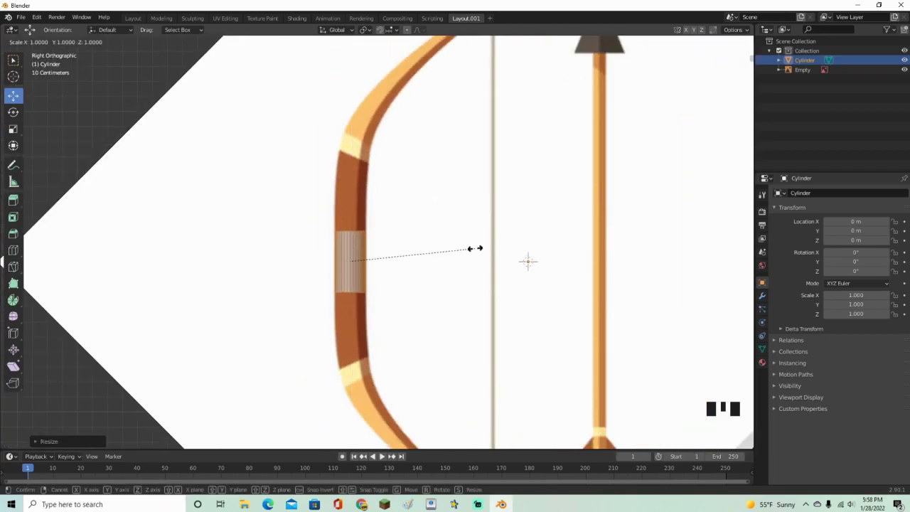
{"action": "key", "text": "z"}
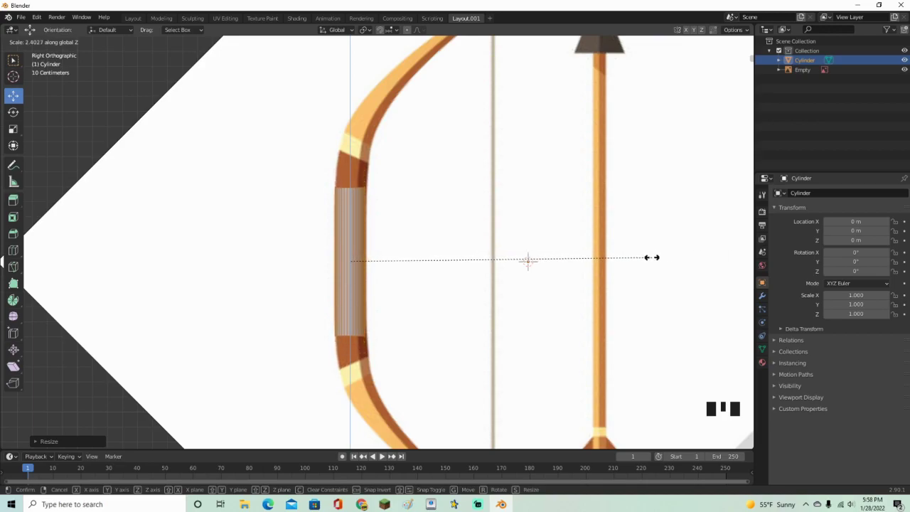
{"action": "left_click", "coordinate": [624, 258]}
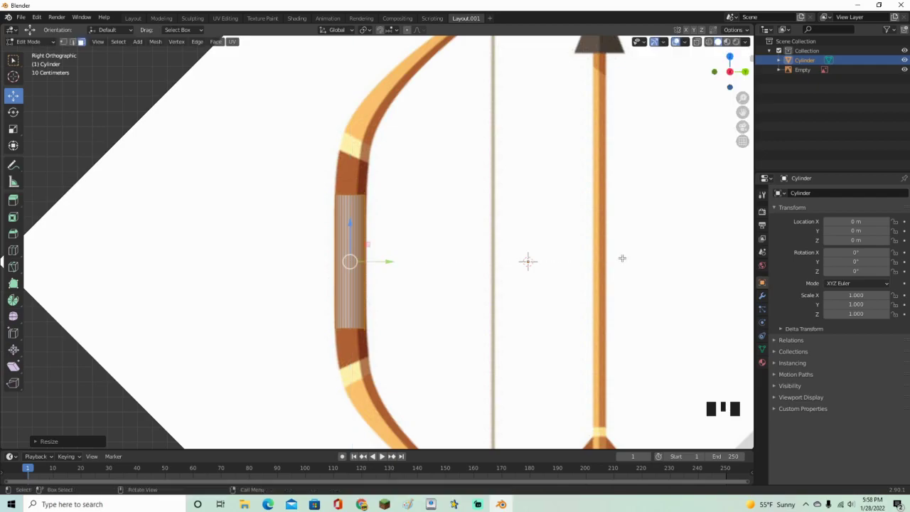
Add a Mirror modifier on the Z axis with clipping, and raise the cylinder to sit directly above its mirrored half
{"action": "scroll", "coordinate": [524, 192], "scroll_direction": "down", "scroll_amount": 3}
{"action": "scroll", "coordinate": [435, 206], "scroll_direction": "up", "scroll_amount": 3}
{"action": "scroll", "coordinate": [416, 234], "scroll_direction": "down", "scroll_amount": 3}
{"action": "scroll", "coordinate": [405, 242], "scroll_direction": "down", "scroll_amount": 1}
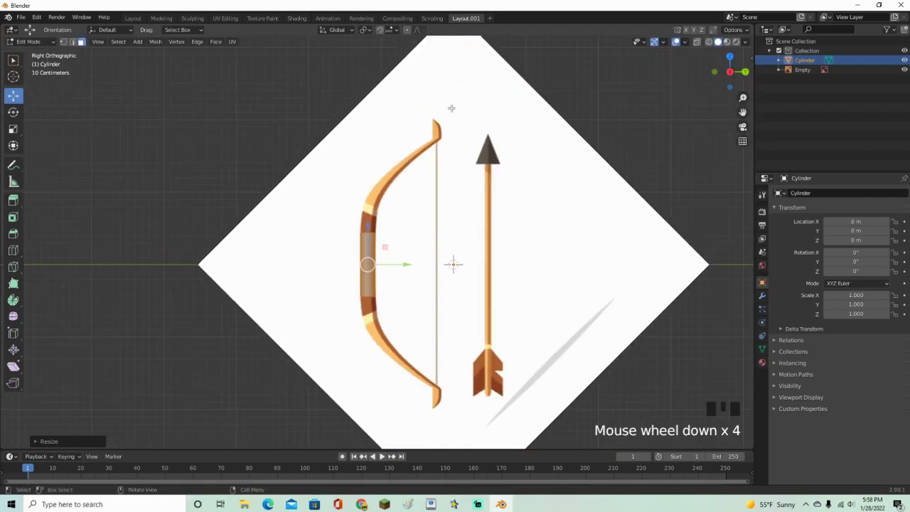
{"action": "scroll", "coordinate": [439, 189], "scroll_direction": "up", "scroll_amount": 6}
{"action": "left_click", "coordinate": [761, 298]}
{"action": "left_click", "coordinate": [800, 194]}
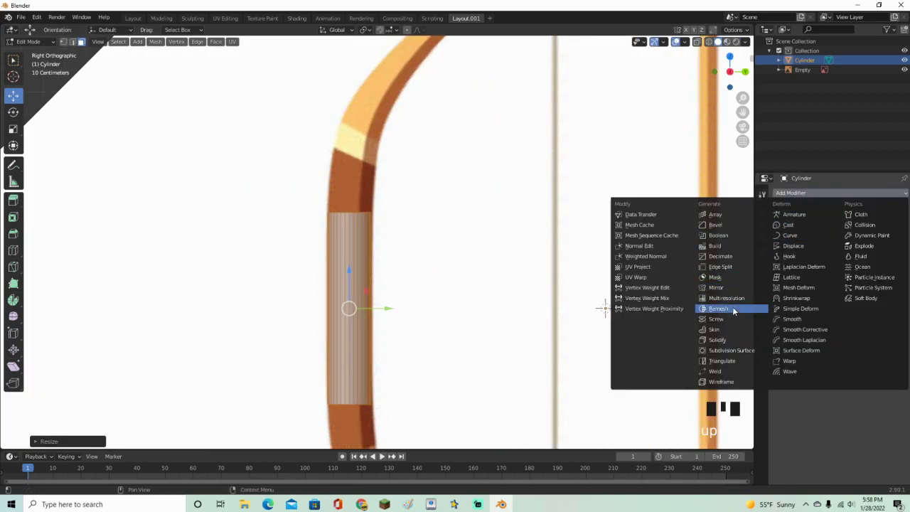
{"action": "left_click", "coordinate": [716, 287]}
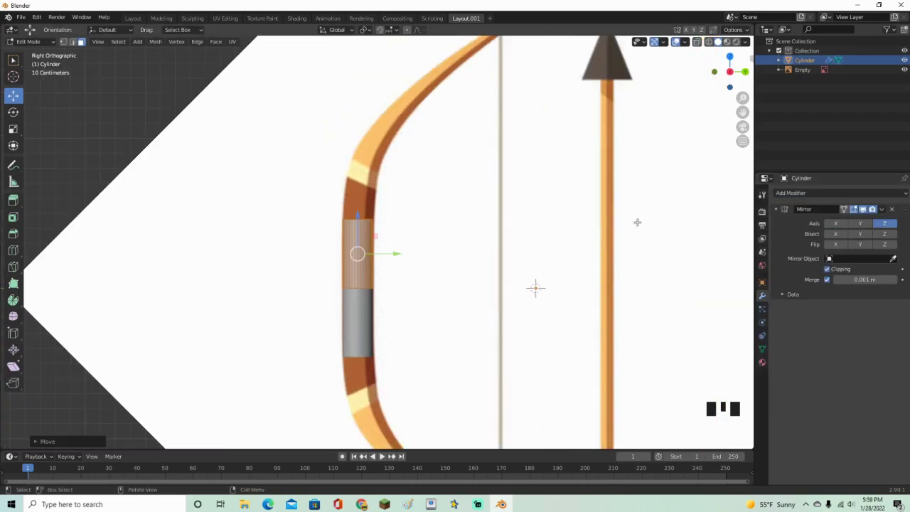
{"action": "scroll", "coordinate": [482, 233], "scroll_direction": "up", "scroll_amount": 2}
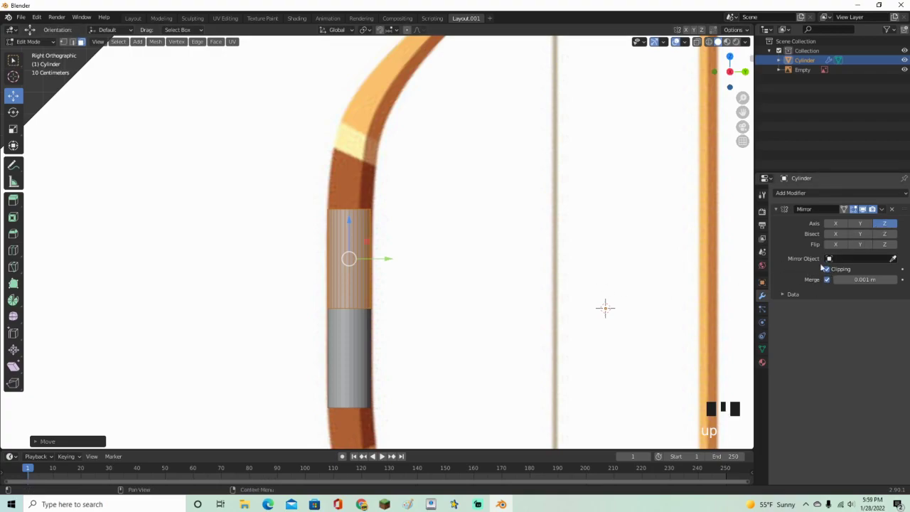
Test lowering the cylinder across the mirror plane without clipping, then re-enable clipping and raise it to meet its mirrored half
{"action": "left_click_drag", "start_coordinate": [350, 226], "coordinate": [405, 264]}
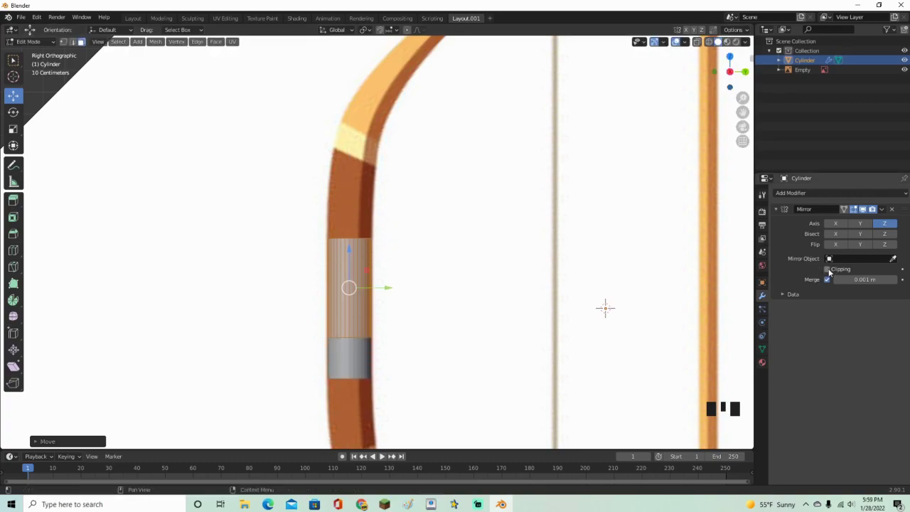
{"action": "left_click", "coordinate": [827, 270]}
{"action": "left_click_drag", "start_coordinate": [349, 251], "coordinate": [367, 239]}
Select the cylinder's top face and extrude it a short way up the bow's dark grip
{"action": "middle_click_drag", "start_coordinate": [368, 239], "coordinate": [357, 220]}
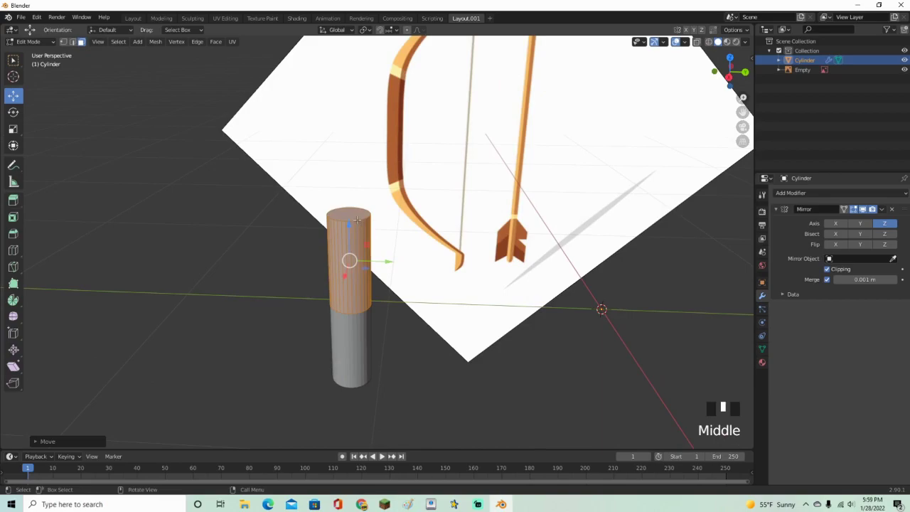
{"action": "scroll", "coordinate": [356, 215], "scroll_direction": "up", "scroll_amount": 1}
{"action": "left_click", "coordinate": [423, 190]}
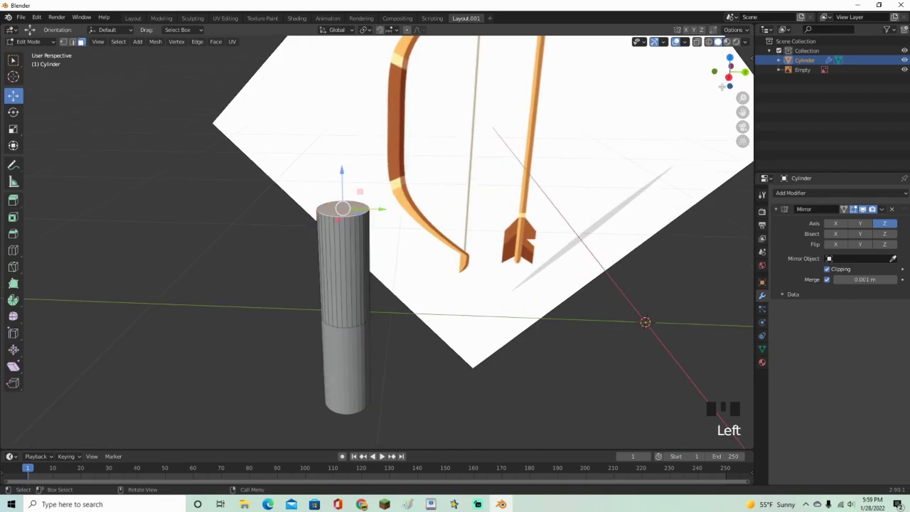
{"action": "left_click", "coordinate": [729, 77]}
{"action": "scroll", "coordinate": [459, 202], "scroll_direction": "up", "scroll_amount": 2}
{"action": "middle_click_drag", "start_coordinate": [438, 184], "coordinate": [442, 280], "text": "shift"}
{"action": "scroll", "coordinate": [443, 281], "scroll_direction": "up", "scroll_amount": 1}
{"action": "scroll", "coordinate": [456, 277], "scroll_direction": "up", "scroll_amount": 1}
{"action": "key", "text": "e"}
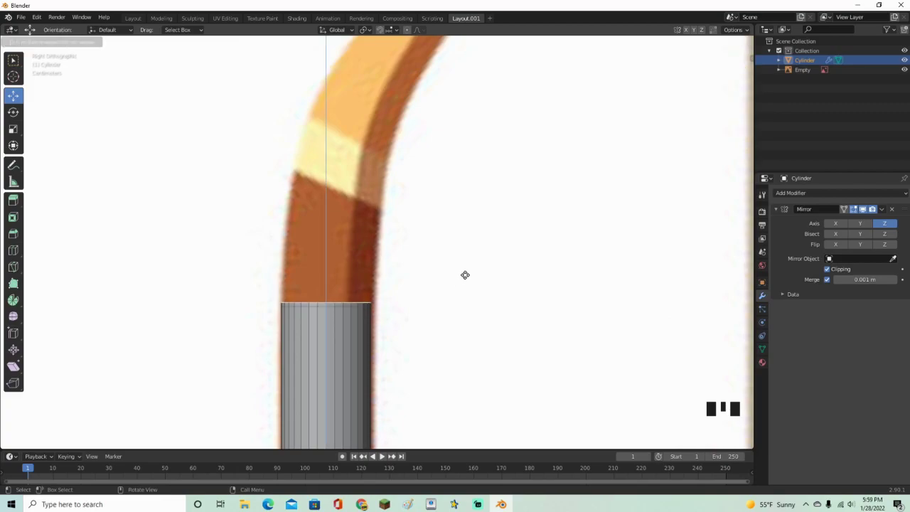
{"action": "left_click", "coordinate": [478, 235]}
Tilt the extruded end face slightly and shift it to follow the start of the grip's bend
{"action": "key", "text": "r"}
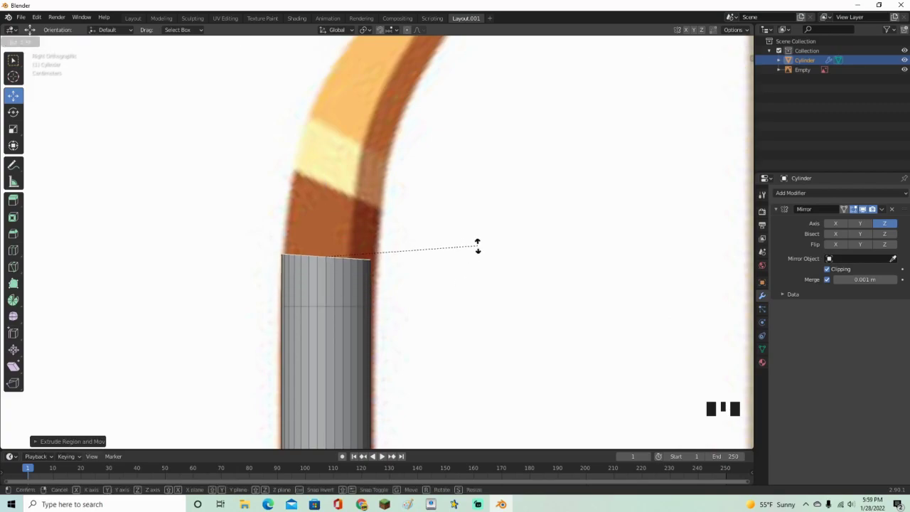
{"action": "left_click", "coordinate": [477, 250]}
{"action": "key", "text": "g"}
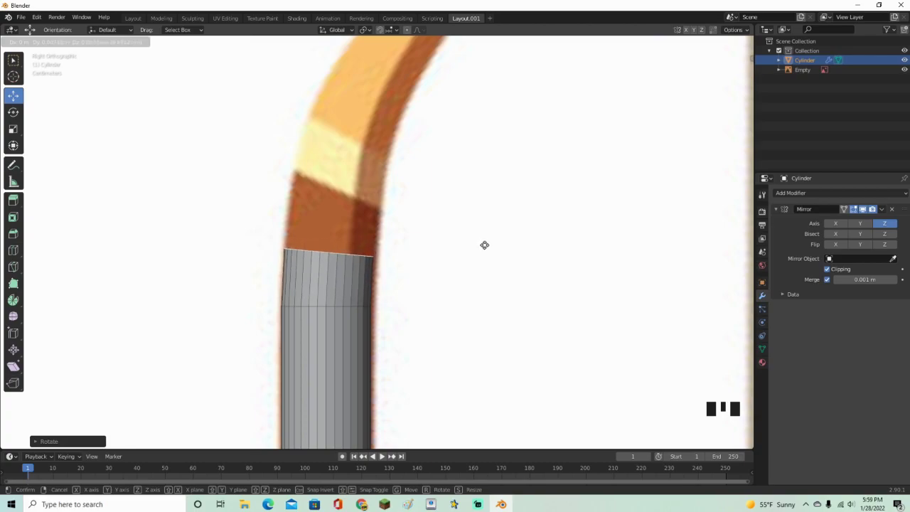
{"action": "left_click", "coordinate": [484, 230]}
Extrude two more short segments up to the pale band and scale the end face slightly to match the grip
{"action": "middle_click_drag", "start_coordinate": [484, 230], "coordinate": [461, 299]}
{"action": "key", "text": "e"}
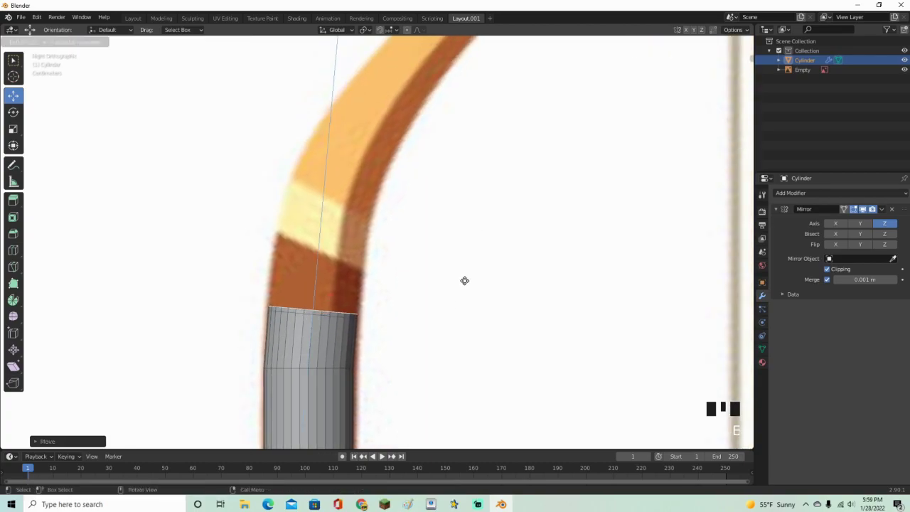
{"action": "left_click", "coordinate": [467, 260]}
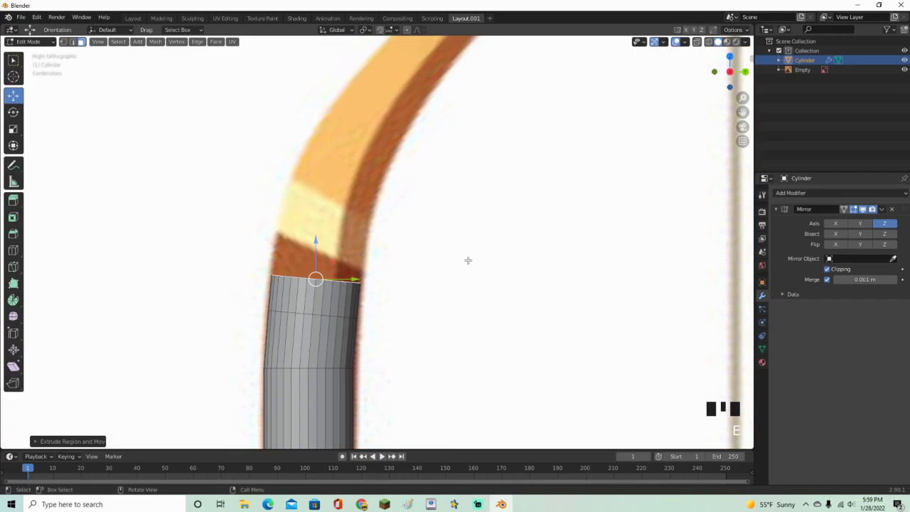
{"action": "middle_click_drag", "start_coordinate": [467, 272], "coordinate": [461, 302], "text": "shift"}
{"action": "key", "text": "e"}
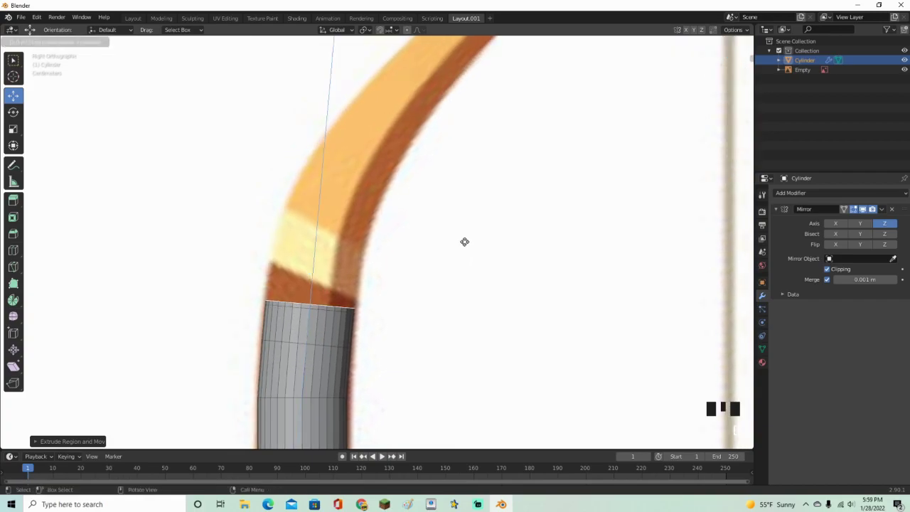
{"action": "key", "text": "s"}
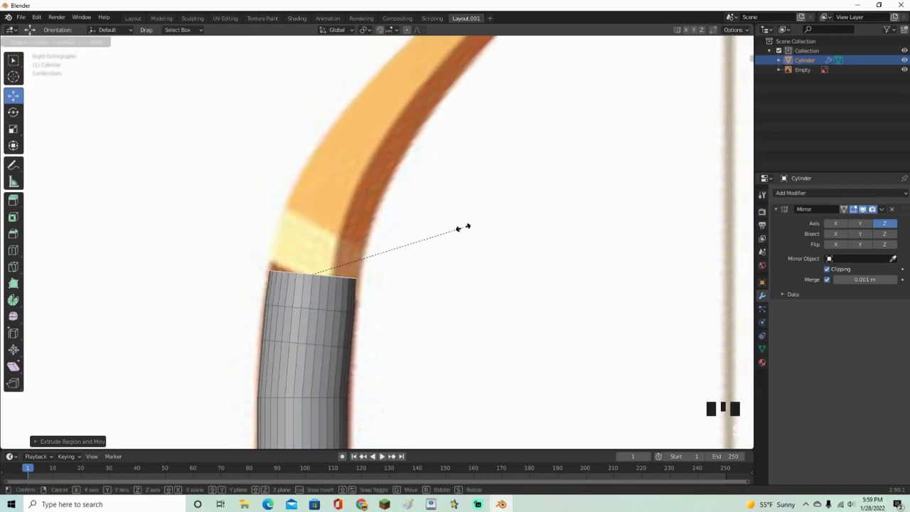
{"action": "left_click", "coordinate": [463, 228]}
{"action": "key", "text": "e"}
{"action": "left_click", "coordinate": [475, 199]}
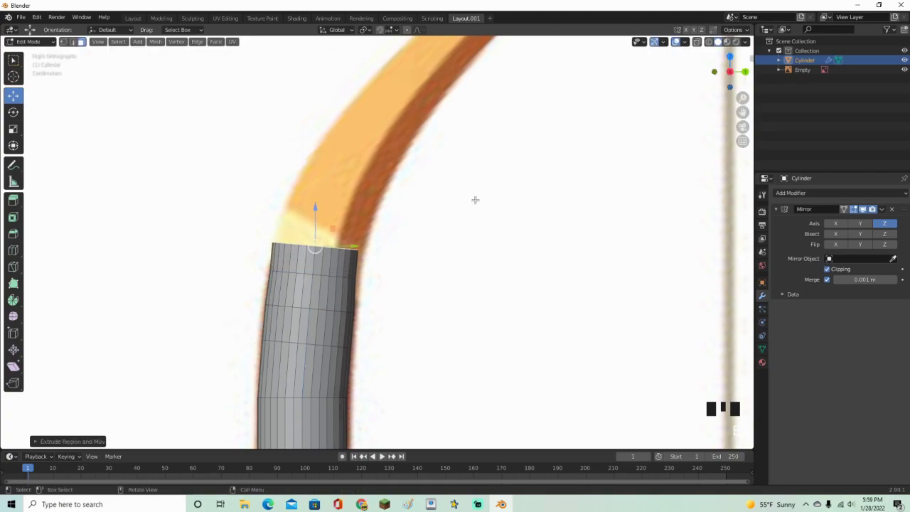
{"action": "key", "text": "r"}
{"action": "left_click", "coordinate": [479, 212]}
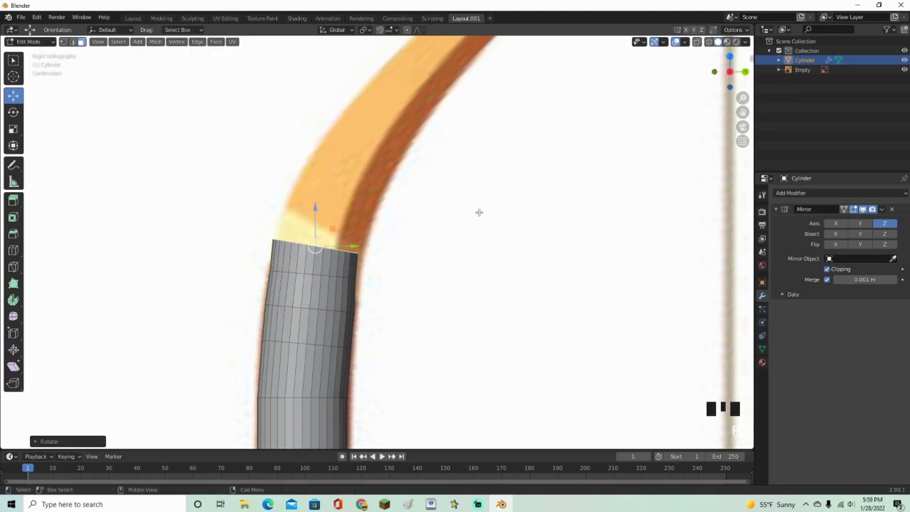
{"action": "key", "text": "g"}
{"action": "left_click", "coordinate": [483, 208]}
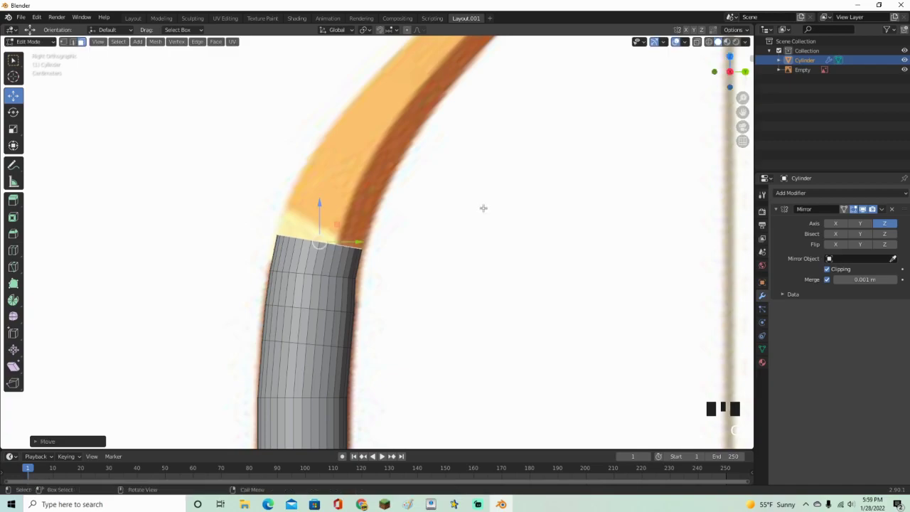
{"action": "key", "text": "ctrl+z"}
{"action": "key", "text": "ctrl+z"}
{"action": "key", "text": "ctrl+z"}
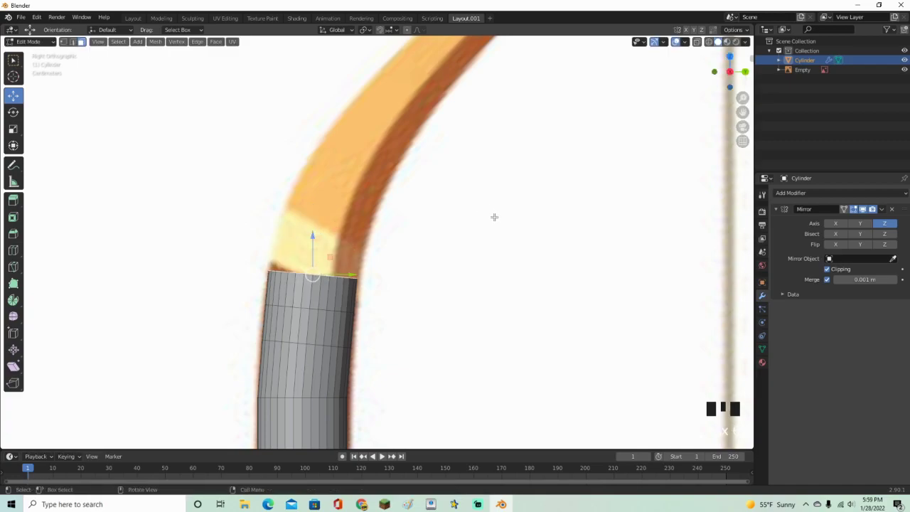
Tilt the end face, extrude a segment into the pale band, and rotate and shift its end to match the reference
{"action": "key", "text": "r"}
{"action": "left_click", "coordinate": [509, 225]}
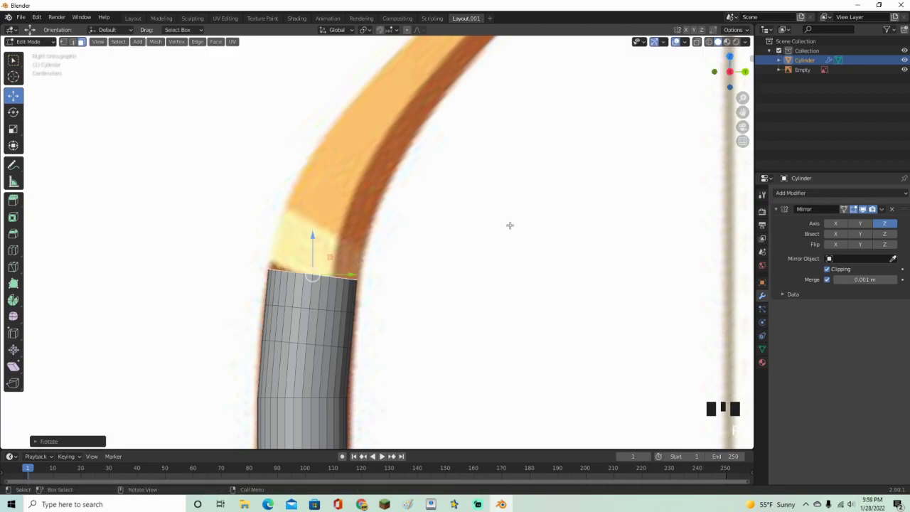
{"action": "key", "text": "e"}
{"action": "left_click", "coordinate": [529, 183]}
{"action": "key", "text": "r"}
{"action": "left_click", "coordinate": [539, 195]}
{"action": "key", "text": "g"}
{"action": "left_click", "coordinate": [540, 195]}
Adjust the end face's angle and position above the grip and extrude a segment into the upper limb
{"action": "middle_click_drag", "start_coordinate": [524, 211], "coordinate": [466, 359], "text": "shift"}
{"action": "key", "text": "r"}
{"action": "left_click", "coordinate": [511, 258]}
{"action": "key", "text": "g"}
{"action": "left_click", "coordinate": [510, 265]}
{"action": "key", "text": "e"}
{"action": "left_click", "coordinate": [536, 228]}
Extrude the next segment around the upper limb's curve, rotating and moving its end face to align with the reference
{"action": "key", "text": "r"}
{"action": "key", "text": "e"}
{"action": "left_click", "coordinate": [492, 279]}
{"action": "key", "text": "r"}
{"action": "left_click", "coordinate": [498, 300]}
{"action": "key", "text": "g"}
{"action": "left_click", "coordinate": [495, 301]}
Continue the upper limb toward its straighter outer part, turning the end face square to the limb's direction
{"action": "key", "text": "r"}
{"action": "left_click", "coordinate": [471, 320]}
{"action": "key", "text": "r"}
{"action": "left_click", "coordinate": [494, 298]}
{"action": "scroll", "coordinate": [486, 282], "scroll_direction": "down", "scroll_amount": 3}
{"action": "key", "text": "r"}
{"action": "left_click", "coordinate": [461, 322]}
{"action": "scroll", "coordinate": [464, 321], "scroll_direction": "up", "scroll_amount": 1}
Extend the limb farther, then scale down and reposition its end face to match the reference's taper
{"action": "key", "text": "r"}
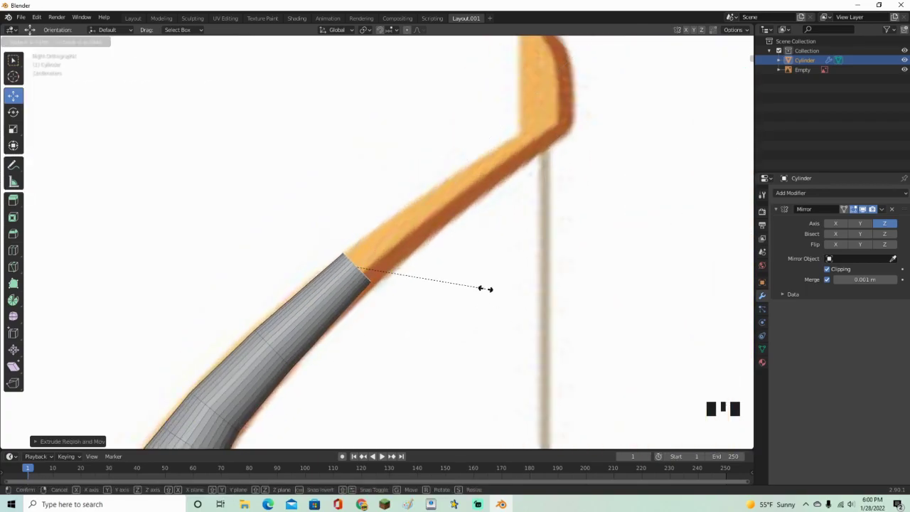
{"action": "left_click", "coordinate": [566, 240]}
{"action": "key", "text": "s"}
{"action": "left_click", "coordinate": [563, 258]}
{"action": "key", "text": "r"}
{"action": "key", "text": "g"}
{"action": "left_click", "coordinate": [556, 264]}
Extrude another limb segment close to the hooked tip and nudge its end face into place
{"action": "middle_click_drag", "start_coordinate": [557, 264], "coordinate": [417, 348], "text": "shift"}
{"action": "key", "text": "e"}
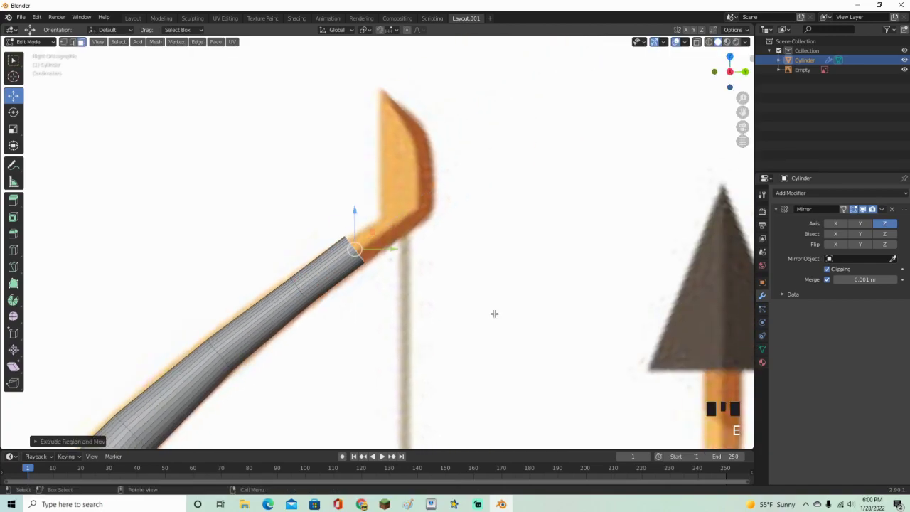
{"action": "left_click", "coordinate": [462, 312]}
{"action": "key", "text": "g"}
{"action": "left_click", "coordinate": [467, 313]}
{"action": "scroll", "coordinate": [528, 202], "scroll_direction": "down", "scroll_amount": 2}
{"action": "scroll", "coordinate": [526, 207], "scroll_direction": "up", "scroll_amount": 3}
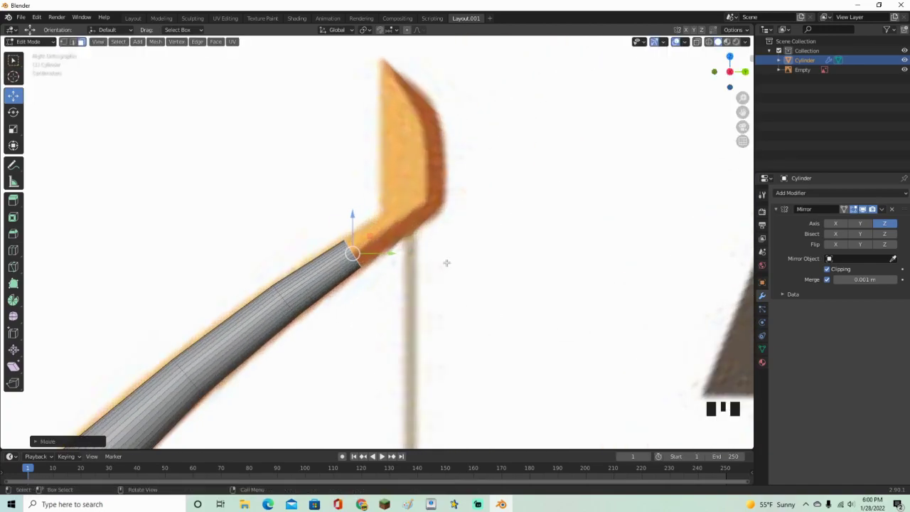
{"action": "scroll", "coordinate": [456, 256], "scroll_direction": "down", "scroll_amount": 2}
{"action": "scroll", "coordinate": [406, 254], "scroll_direction": "up", "scroll_amount": 3}
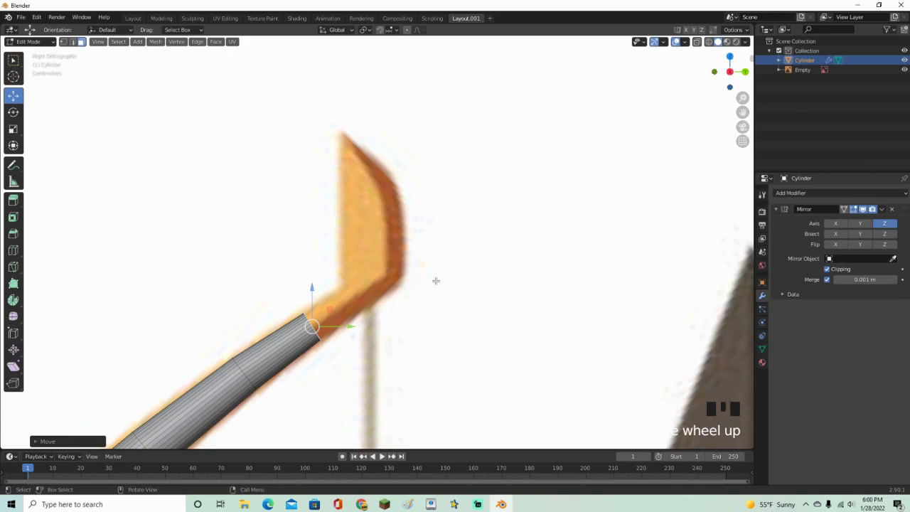
Extrude the limb to the base of the hooked tip and scale down its end face
{"action": "key", "text": "e"}
{"action": "left_click", "coordinate": [528, 251]}
{"action": "key", "text": "s"}
{"action": "left_click", "coordinate": [463, 288]}
Extrude a short final segment to the limb's outer edge and resize its end face to finish the taper
{"action": "key", "text": "e"}
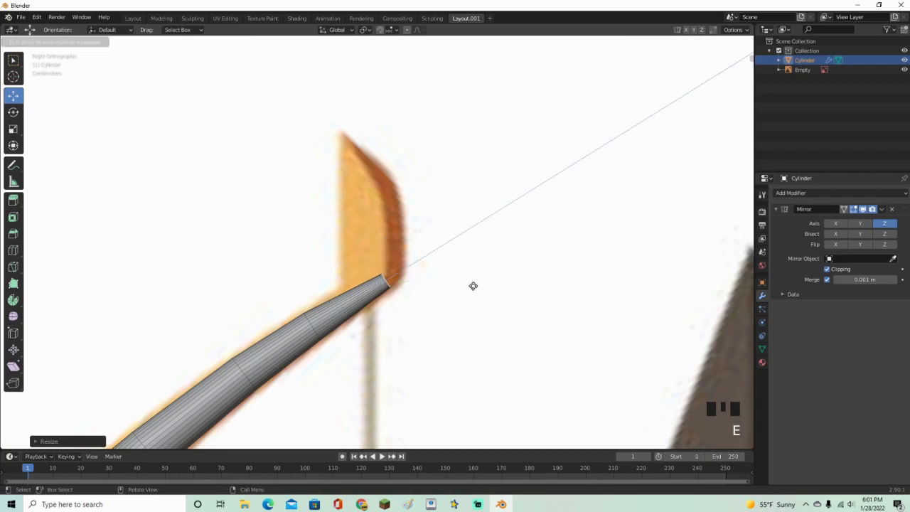
{"action": "left_click", "coordinate": [485, 282]}
{"action": "key", "text": "s"}
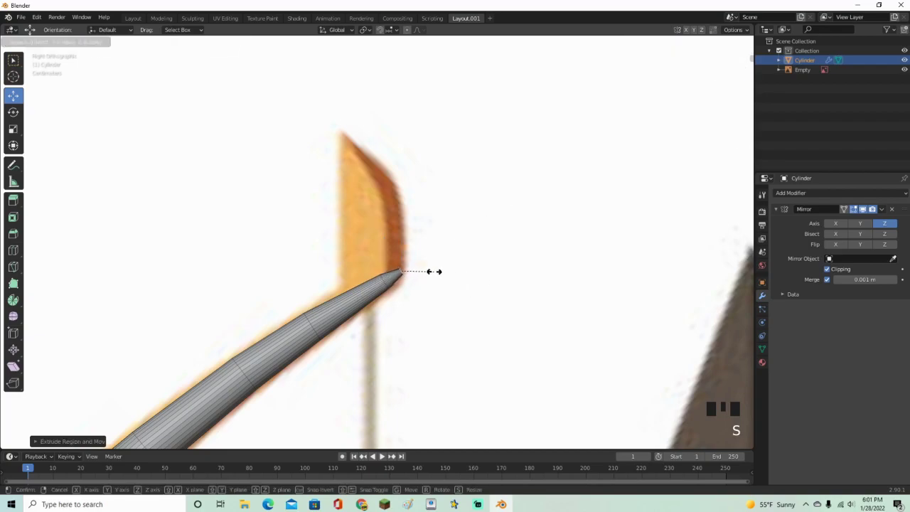
{"action": "left_click", "coordinate": [437, 276]}
Examine the whole mirrored bow in Object Mode from several angles against the reference
{"action": "scroll", "coordinate": [447, 287], "scroll_direction": "down", "scroll_amount": 5}
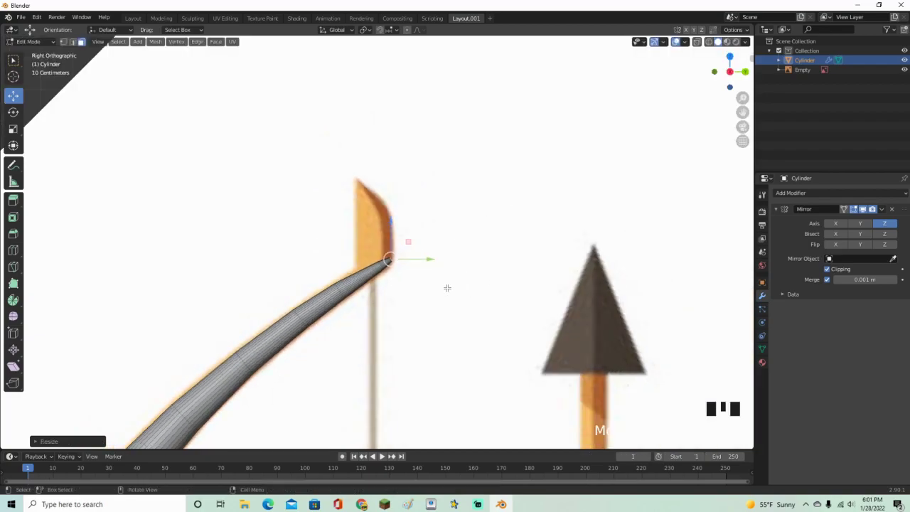
{"action": "scroll", "coordinate": [450, 298], "scroll_direction": "down", "scroll_amount": 7}
{"action": "scroll", "coordinate": [548, 244], "scroll_direction": "down", "scroll_amount": 2}
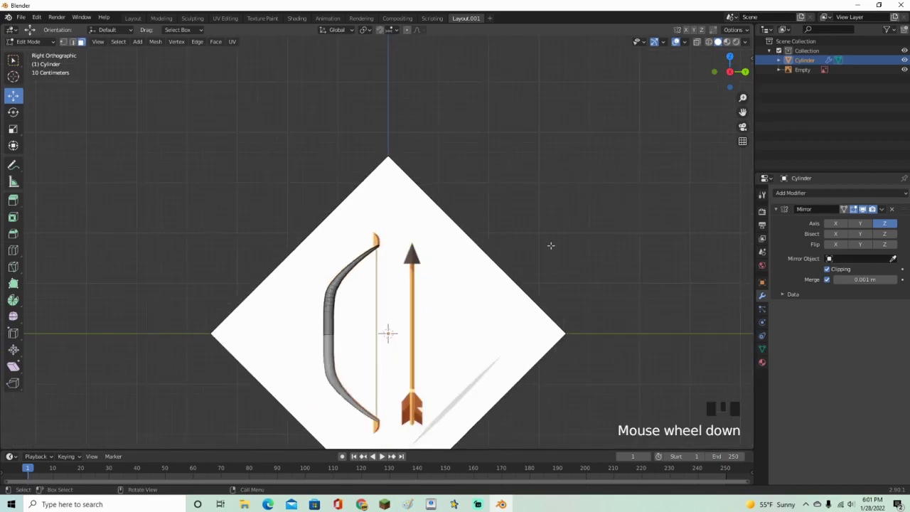
{"action": "middle_click_drag", "start_coordinate": [548, 244], "coordinate": [500, 315]}
{"action": "key", "text": "Tab"}
{"action": "left_click", "coordinate": [457, 364]}
{"action": "middle_click_drag", "start_coordinate": [456, 365], "coordinate": [465, 347]}
{"action": "scroll", "coordinate": [355, 342], "scroll_direction": "up", "scroll_amount": 2}
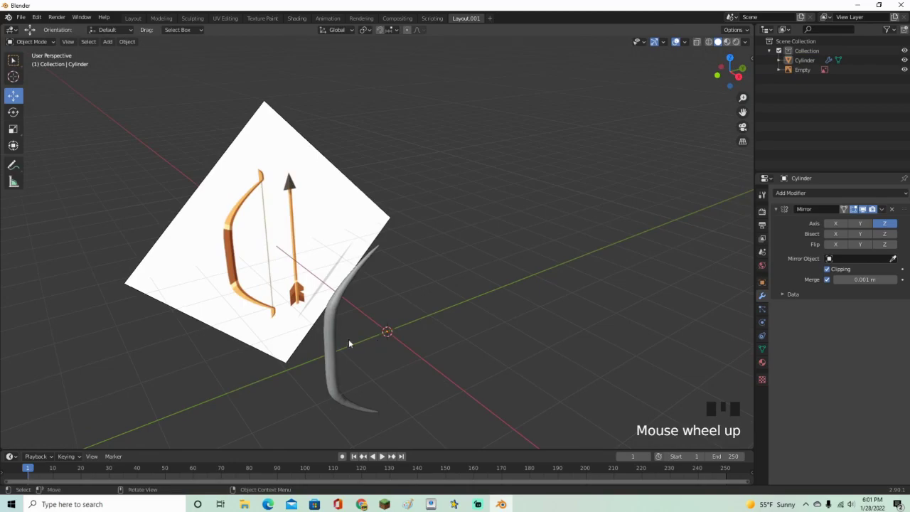
{"action": "middle_click_drag", "start_coordinate": [318, 347], "coordinate": [362, 378]}
Add a cylinder to the bow mesh for the bowstring and scale it down in the right orthographic view
{"action": "left_click", "coordinate": [731, 71]}
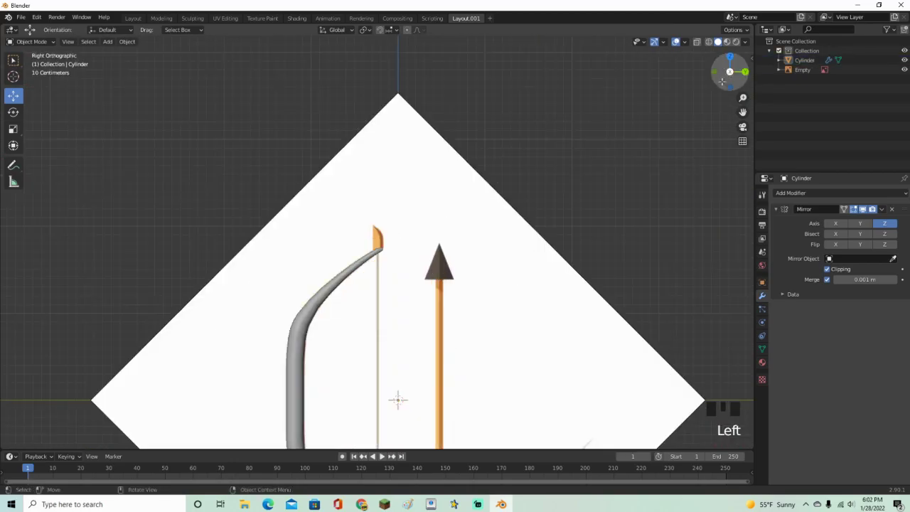
{"action": "scroll", "coordinate": [400, 315], "scroll_direction": "up", "scroll_amount": 3}
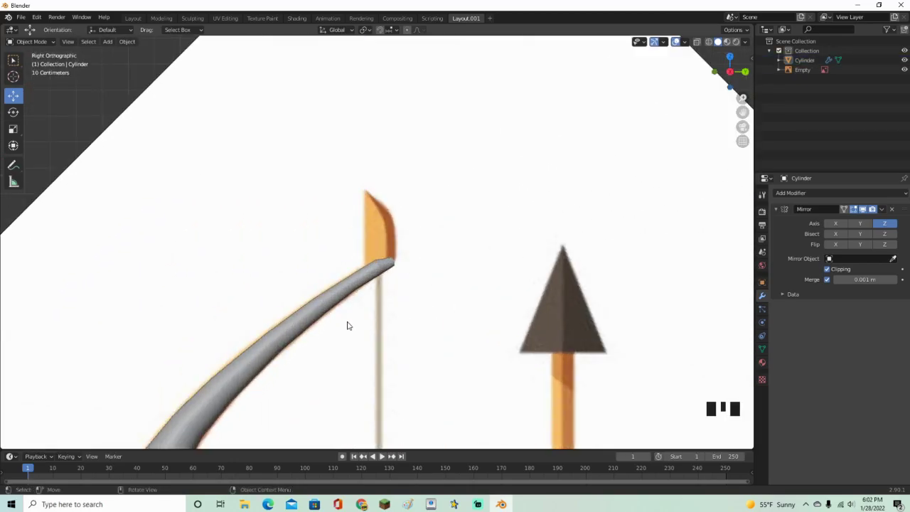
{"action": "key", "text": "Tab"}
{"action": "key", "text": "shift+a"}
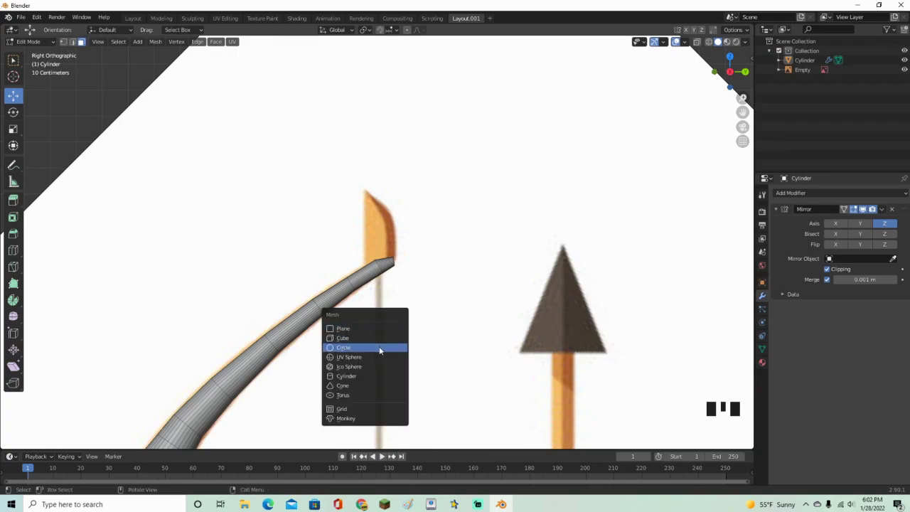
{"action": "left_click", "coordinate": [382, 369]}
{"action": "scroll", "coordinate": [382, 368], "scroll_direction": "down", "scroll_amount": 9}
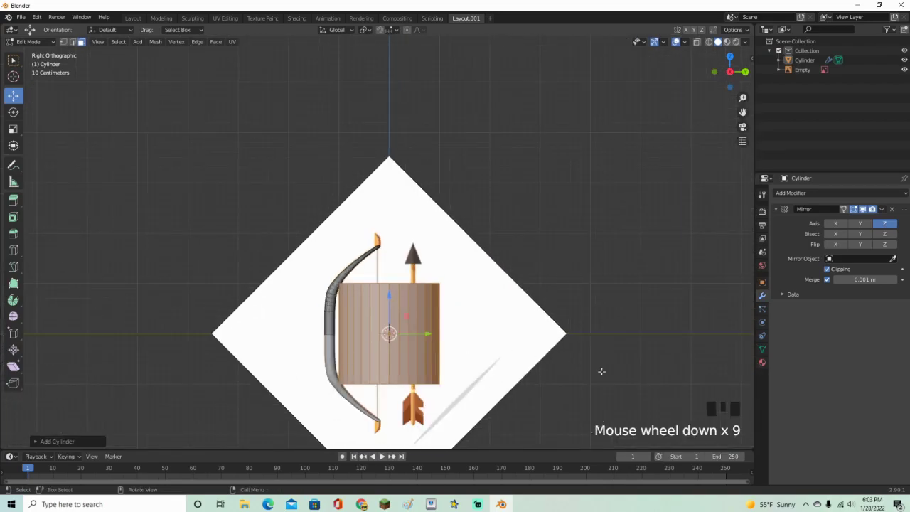
{"action": "key", "text": "s"}
{"action": "left_click", "coordinate": [391, 334]}
Shrink the new cylinder further and move it along the Y axis onto the reference bowstring
{"action": "middle_click_drag", "start_coordinate": [392, 334], "coordinate": [532, 287], "text": "shift"}
{"action": "scroll", "coordinate": [418, 277], "scroll_direction": "up", "scroll_amount": 10}
{"action": "key", "text": "s"}
{"action": "left_click", "coordinate": [491, 288]}
{"action": "key", "text": "g"}
{"action": "key", "text": "y"}
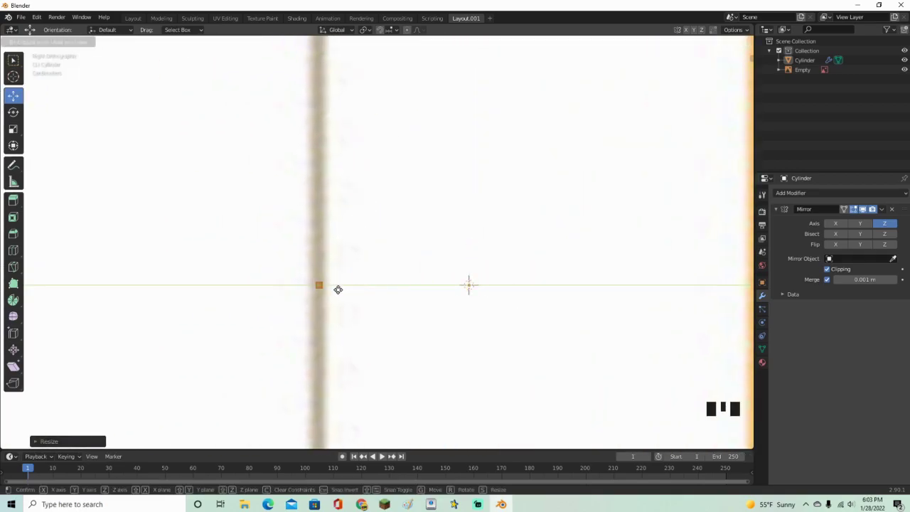
{"action": "left_click", "coordinate": [337, 289]}
Scale the small cylinder to the bowstring's thickness and center it on the string along the Y axis
{"action": "key", "text": "s"}
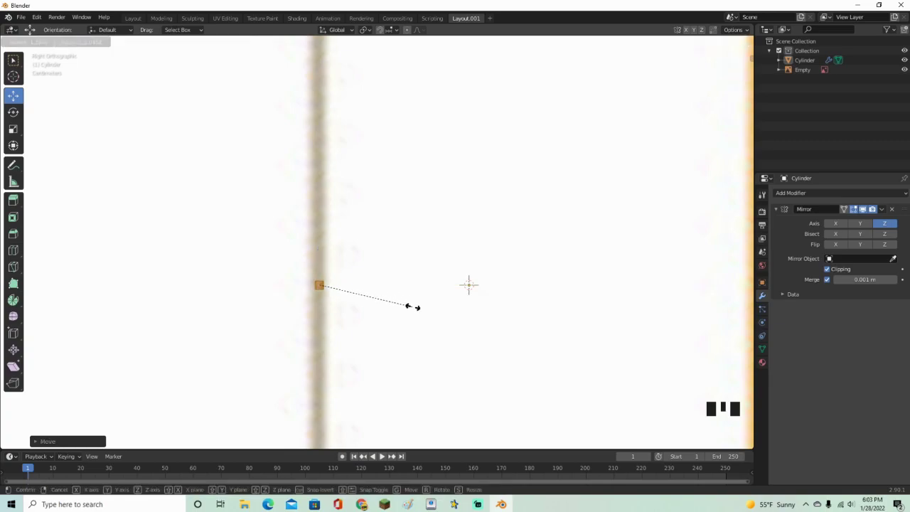
{"action": "left_click", "coordinate": [434, 319]}
{"action": "key", "text": "g"}
{"action": "key", "text": "y"}
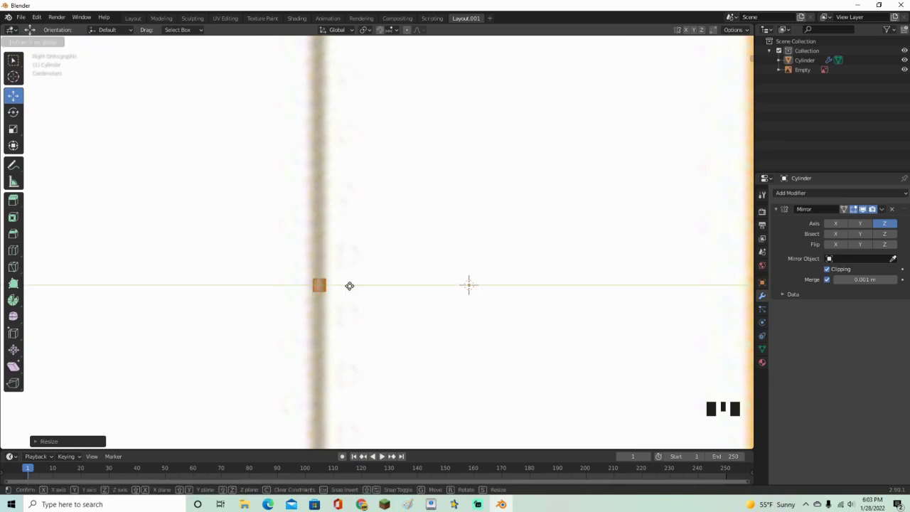
{"action": "left_click", "coordinate": [349, 285]}
Stretch the string cylinder vertically and raise it along the Z axis until it meets the upper limb's tip
{"action": "key", "text": "s"}
{"action": "left_click", "coordinate": [367, 290]}
{"action": "scroll", "coordinate": [372, 299], "scroll_direction": "down", "scroll_amount": 3}
{"action": "middle_click_drag", "start_coordinate": [372, 298], "coordinate": [406, 215], "text": "shift"}
{"action": "scroll", "coordinate": [451, 170], "scroll_direction": "down", "scroll_amount": 5}
{"action": "left_click_drag", "start_coordinate": [383, 167], "coordinate": [398, 84]}
{"action": "middle_click_drag", "start_coordinate": [401, 150], "coordinate": [387, 389], "text": "shift"}
{"action": "scroll", "coordinate": [381, 389], "scroll_direction": "up", "scroll_amount": 1}
{"action": "key", "text": "g"}
{"action": "key", "text": "z"}
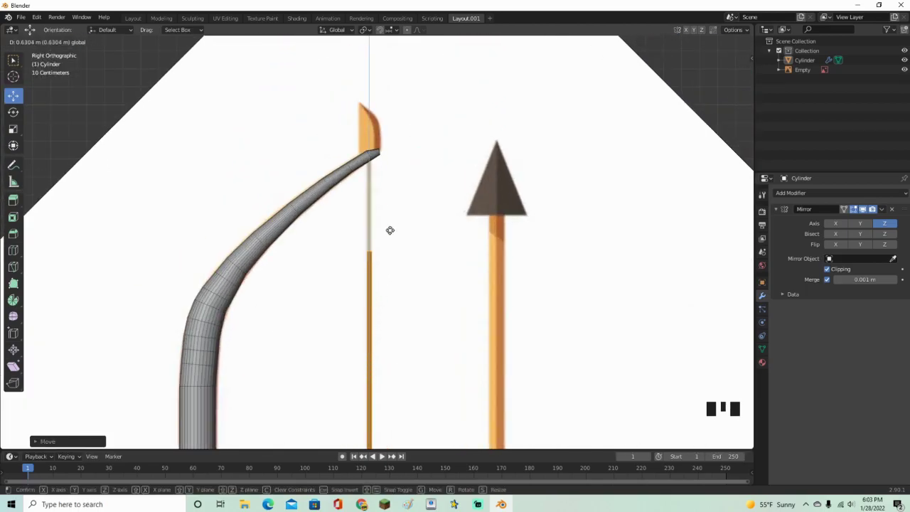
{"action": "left_click", "coordinate": [391, 169]}
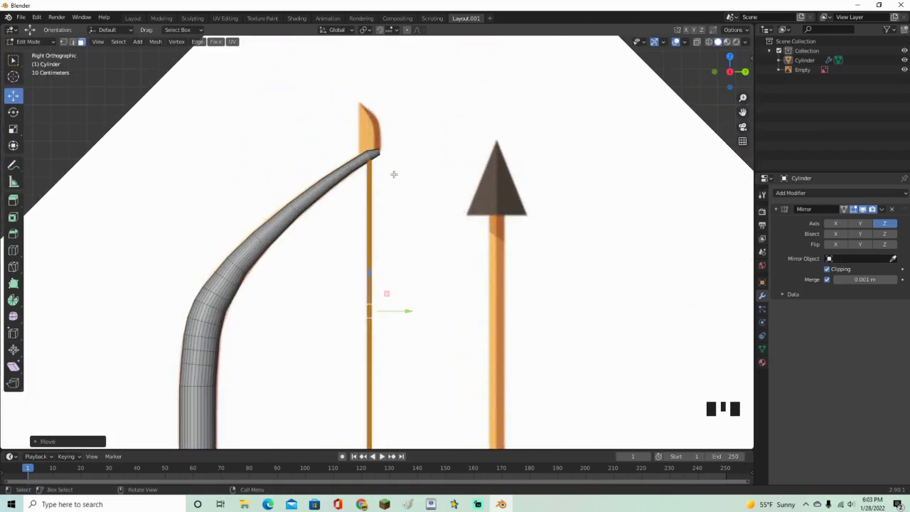
Examine the bow and its string in Object Mode from the side and in perspective against the reference
{"action": "scroll", "coordinate": [577, 182], "scroll_direction": "down", "scroll_amount": 5}
{"action": "key", "text": "Tab"}
{"action": "middle_click_drag", "start_coordinate": [577, 182], "coordinate": [543, 223]}
{"action": "scroll", "coordinate": [565, 235], "scroll_direction": "down", "scroll_amount": 5}
{"action": "scroll", "coordinate": [543, 223], "scroll_direction": "down", "scroll_amount": 1}
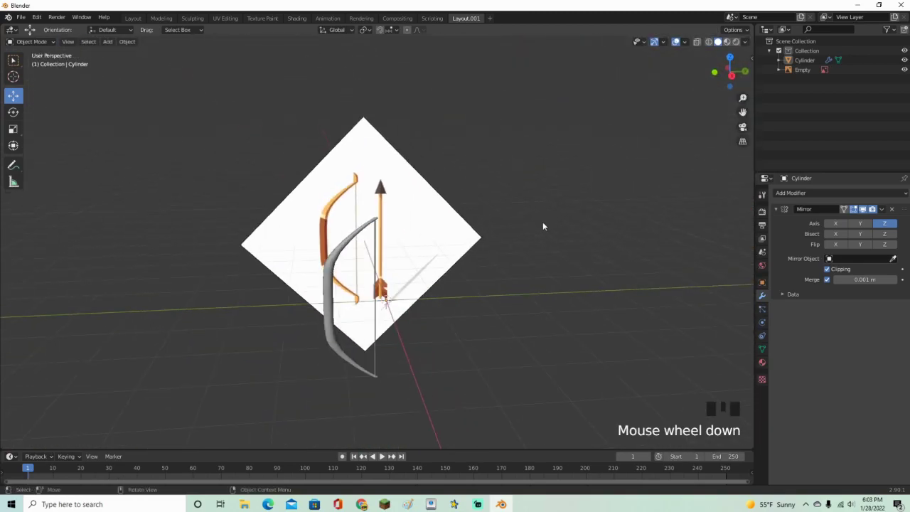
{"action": "left_click", "coordinate": [735, 77]}
{"action": "scroll", "coordinate": [494, 284], "scroll_direction": "up", "scroll_amount": 3}
{"action": "scroll", "coordinate": [492, 299], "scroll_direction": "down", "scroll_amount": 2}
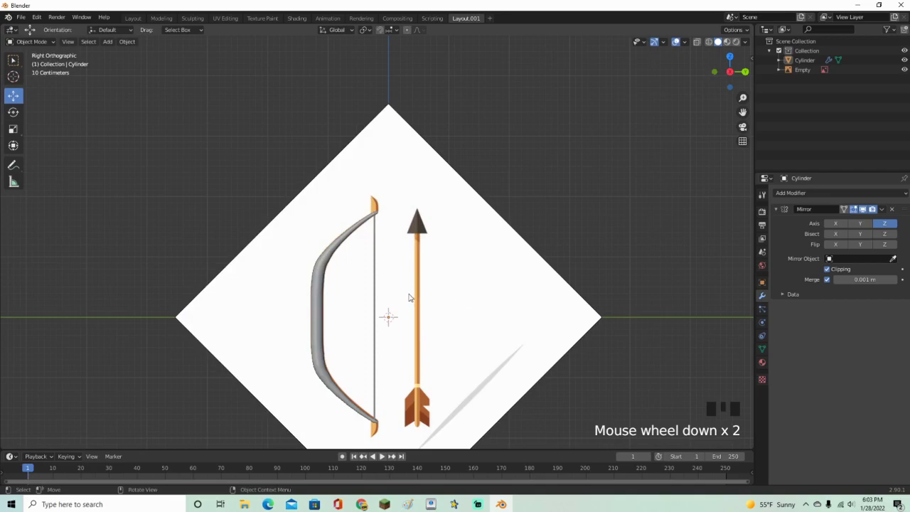
{"action": "middle_click_drag", "start_coordinate": [409, 297], "coordinate": [403, 221]}
{"action": "left_click", "coordinate": [344, 244]}
{"action": "middle_click_drag", "start_coordinate": [344, 246], "coordinate": [272, 91]}
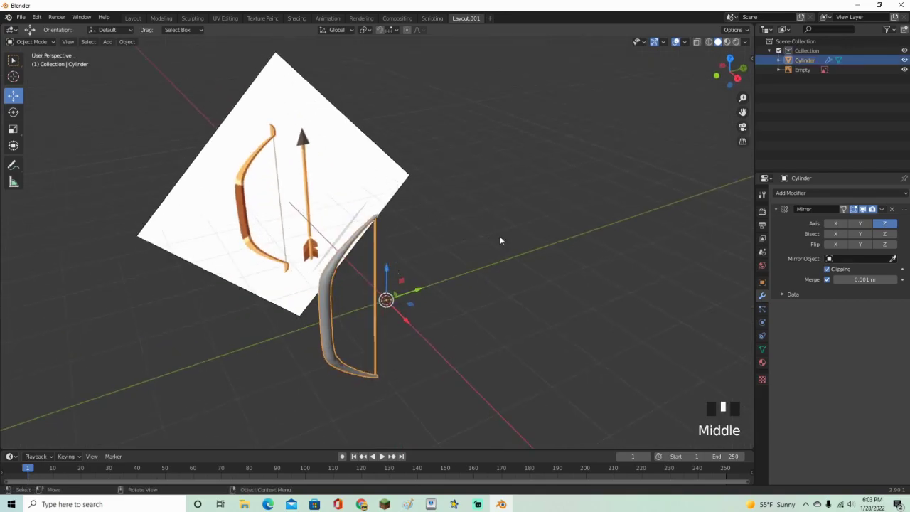
Apply the bow's Mirror modifier and reselect the bow
{"action": "left_click", "coordinate": [884, 214]}
{"action": "left_click", "coordinate": [853, 218]}
{"action": "left_click", "coordinate": [455, 251]}
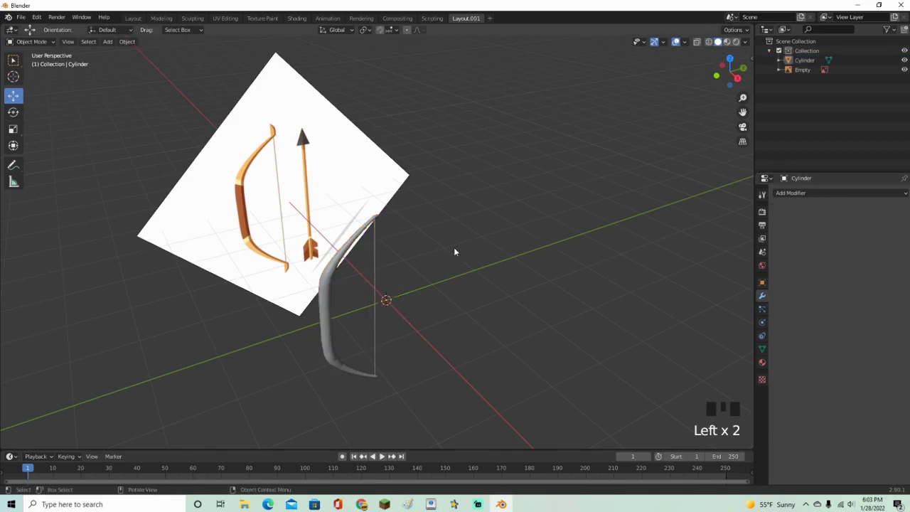
{"action": "middle_click_drag", "start_coordinate": [455, 252], "coordinate": [329, 256]}
{"action": "left_click", "coordinate": [327, 255]}
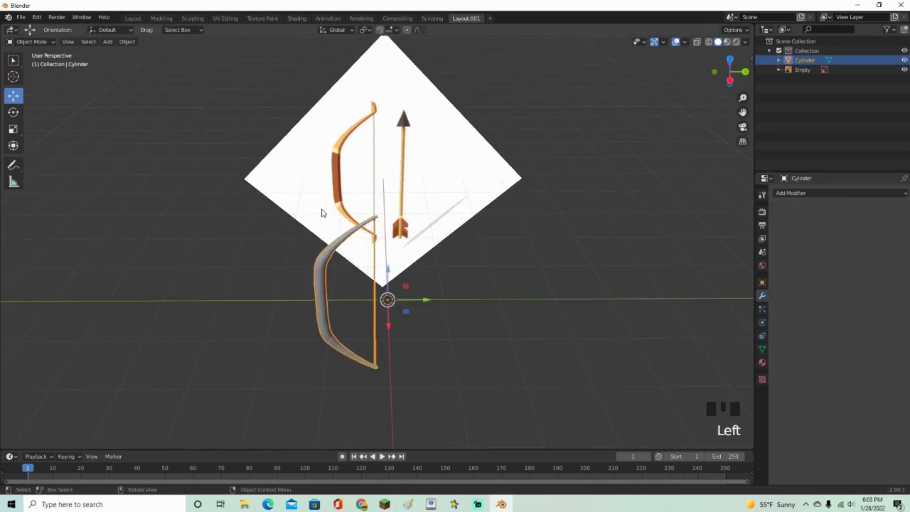
In the bow's Material.001 shader, connect the color grid.png texture's Color output to the Principled BSDF's Base Color
{"action": "left_click", "coordinate": [297, 18]}
{"action": "left_click", "coordinate": [466, 293]}
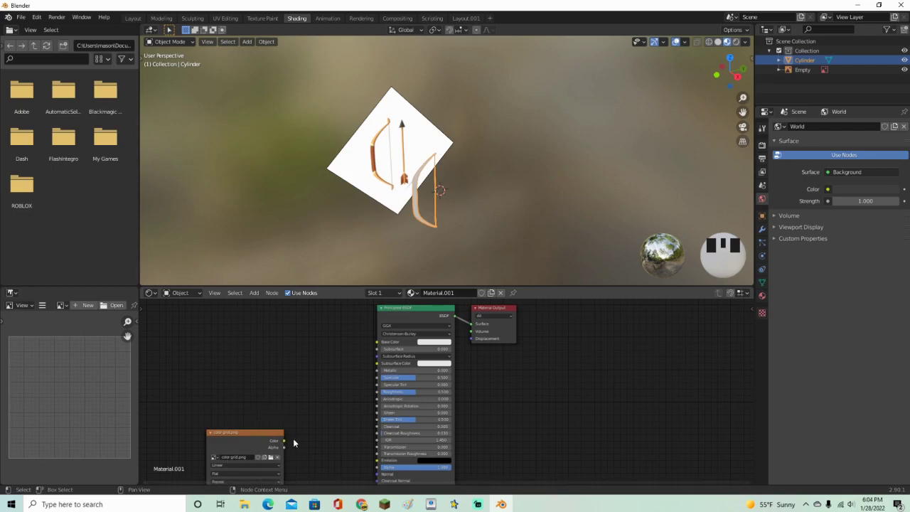
{"action": "left_click_drag", "start_coordinate": [284, 441], "coordinate": [377, 347]}
Unwrap the whole bow mesh in the UV Editing workspace with Project From View from the right orthographic view
{"action": "left_click", "coordinate": [225, 17]}
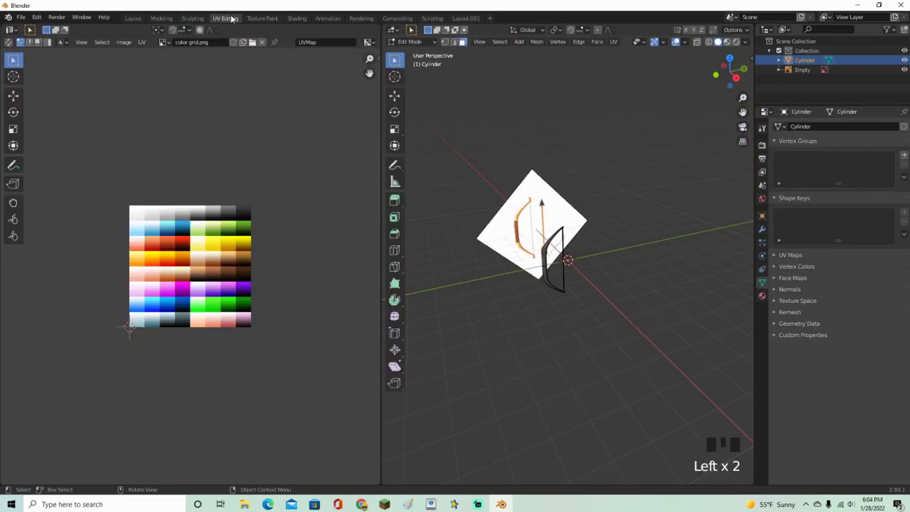
{"action": "middle_click_drag", "start_coordinate": [506, 229], "coordinate": [490, 208]}
{"action": "scroll", "coordinate": [712, 115], "scroll_direction": "up", "scroll_amount": 3}
{"action": "left_click", "coordinate": [715, 72]}
{"action": "scroll", "coordinate": [665, 170], "scroll_direction": "up", "scroll_amount": 3}
{"action": "left_click", "coordinate": [730, 77]}
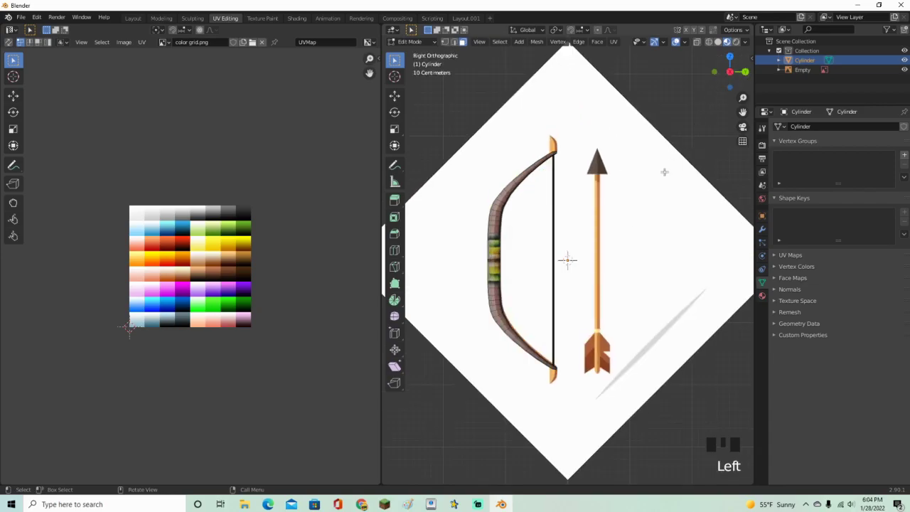
{"action": "key", "text": "a"}
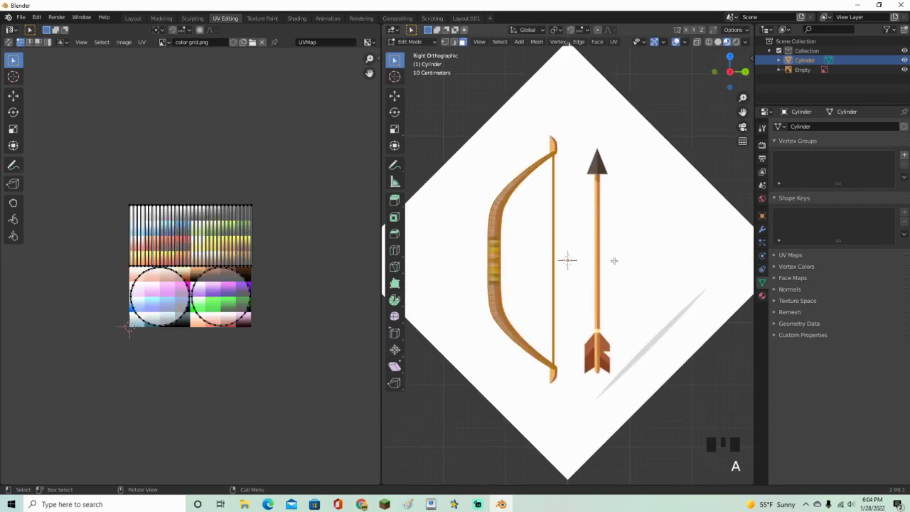
{"action": "key", "text": "u"}
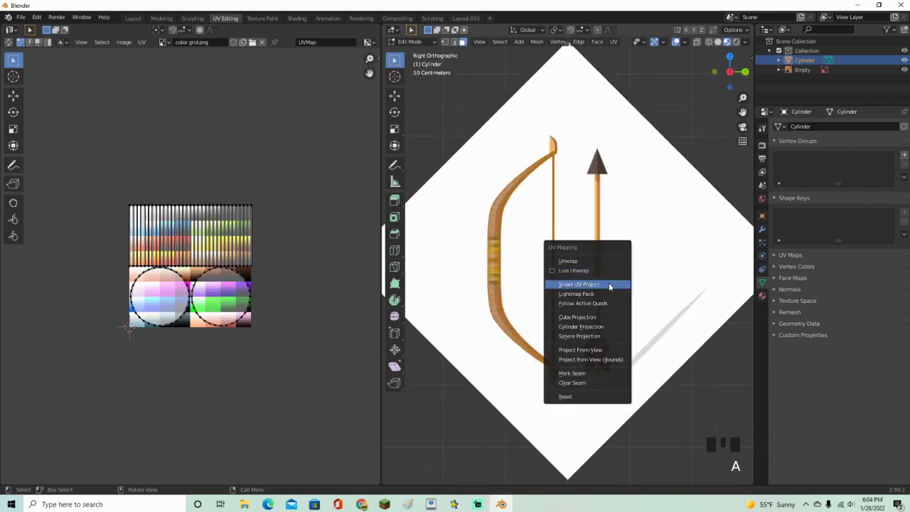
{"action": "left_click", "coordinate": [604, 347]}
Shrink all of the bow's UVs to a tiny cluster and move them onto the light brown swatch of the color grid
{"action": "left_click_drag", "start_coordinate": [209, 361], "coordinate": [144, 220]}
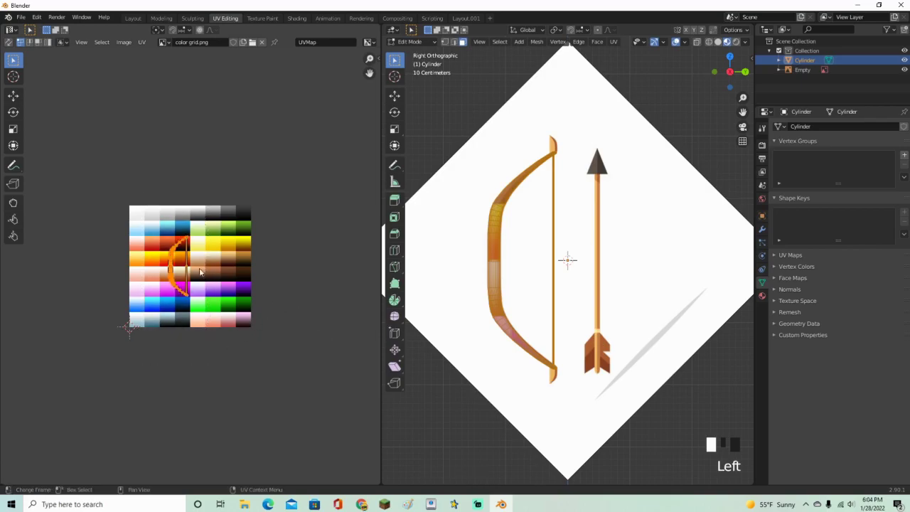
{"action": "scroll", "coordinate": [282, 351], "scroll_direction": "up", "scroll_amount": 2}
{"action": "key", "text": "s"}
{"action": "left_click", "coordinate": [187, 293]}
{"action": "scroll", "coordinate": [258, 325], "scroll_direction": "up", "scroll_amount": 4}
{"action": "key", "text": "s"}
{"action": "left_click", "coordinate": [162, 281]}
{"action": "key", "text": "s"}
{"action": "left_click", "coordinate": [195, 309]}
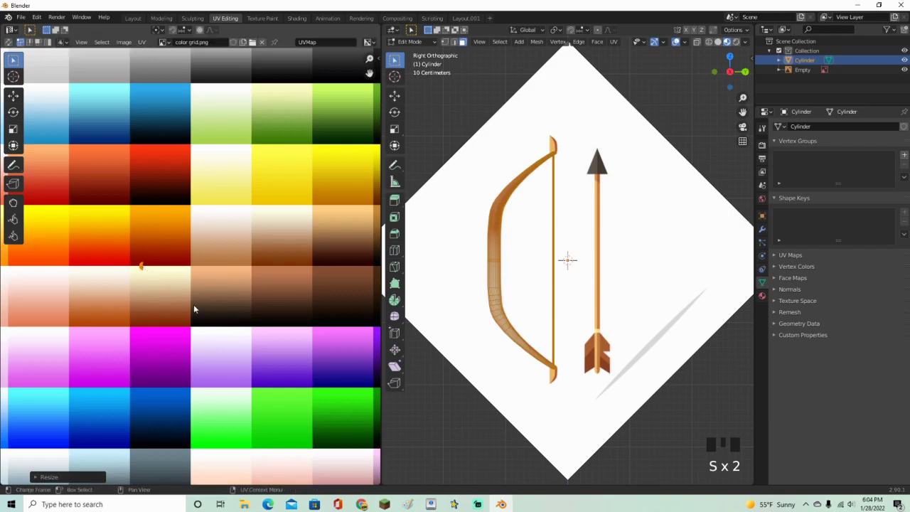
{"action": "key", "text": "g"}
{"action": "left_click", "coordinate": [306, 312]}
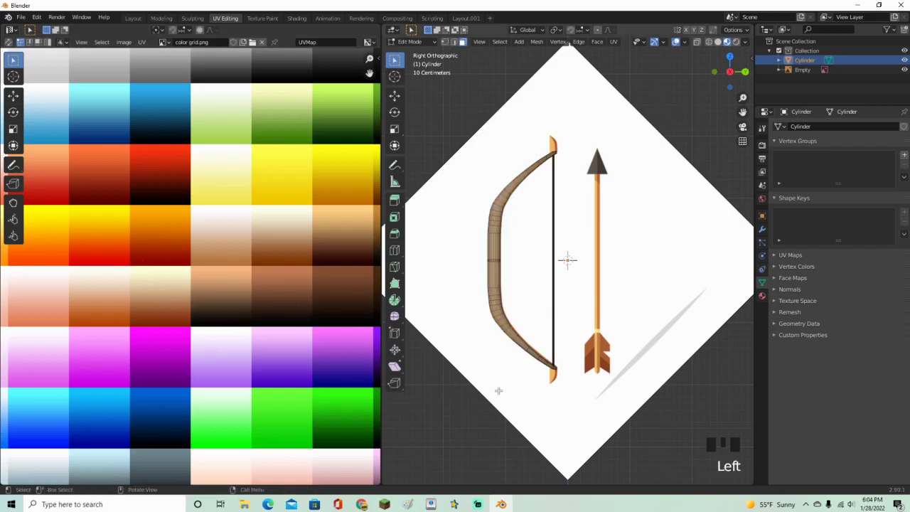
Select the linked bowstring geometry and move its UVs onto the white swatch in the color grid's first row
{"action": "middle_click_drag", "start_coordinate": [488, 390], "coordinate": [545, 406]}
{"action": "scroll", "coordinate": [581, 351], "scroll_direction": "up", "scroll_amount": 3}
{"action": "scroll", "coordinate": [580, 351], "scroll_direction": "down", "scroll_amount": 1}
{"action": "scroll", "coordinate": [519, 374], "scroll_direction": "up", "scroll_amount": 6}
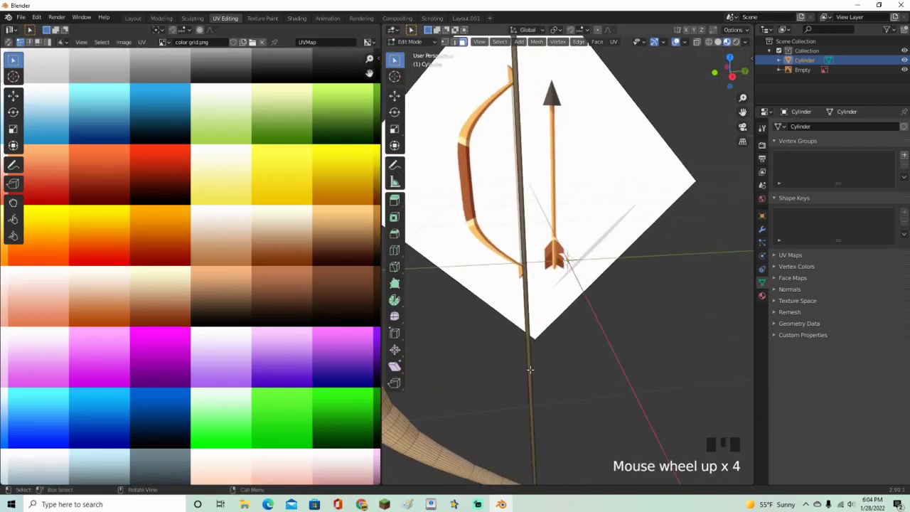
{"action": "left_click", "coordinate": [513, 371]}
{"action": "key", "text": "l"}
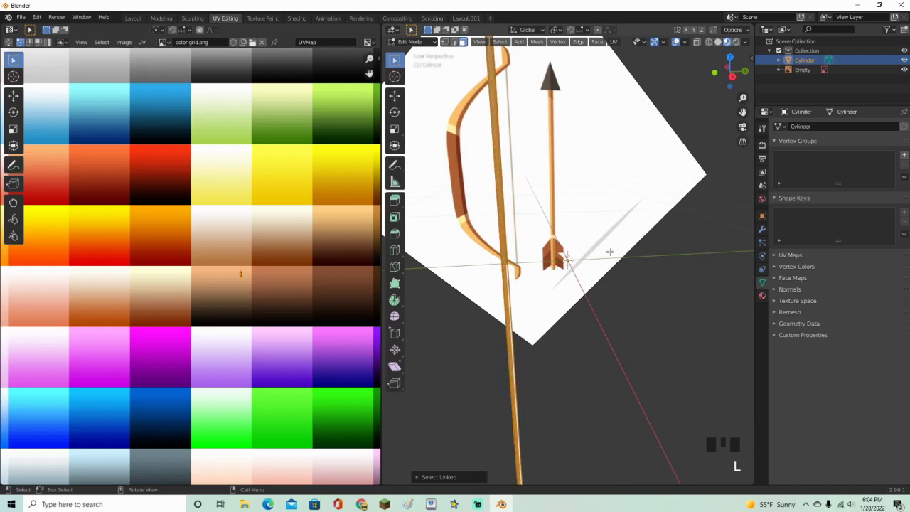
{"action": "left_click", "coordinate": [731, 75]}
{"action": "scroll", "coordinate": [251, 362], "scroll_direction": "down", "scroll_amount": 3}
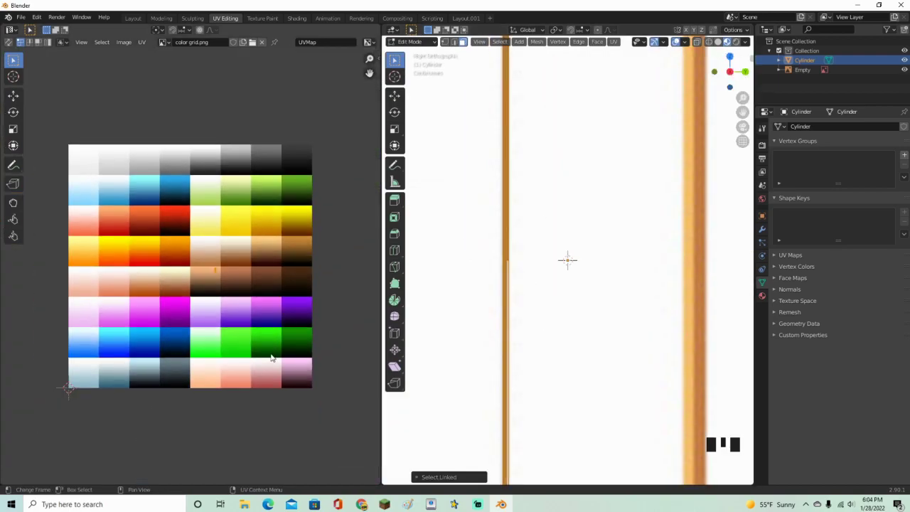
{"action": "key", "text": "g"}
{"action": "left_click", "coordinate": [136, 249]}
{"action": "scroll", "coordinate": [591, 368], "scroll_direction": "down", "scroll_amount": 3}
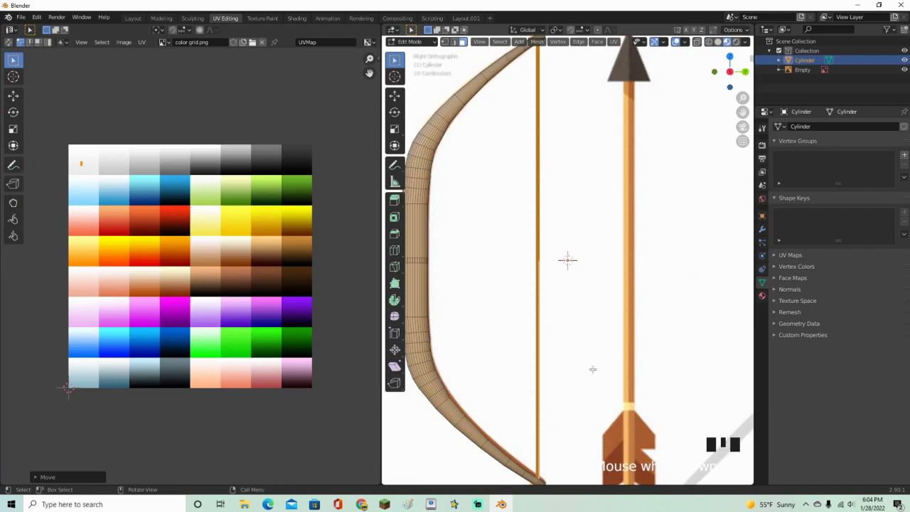
{"action": "scroll", "coordinate": [591, 368], "scroll_direction": "down", "scroll_amount": 5}
{"action": "left_click", "coordinate": [592, 369]}
{"action": "middle_click_drag", "start_coordinate": [592, 368], "coordinate": [465, 224]}
{"action": "scroll", "coordinate": [526, 327], "scroll_direction": "up", "scroll_amount": 3}
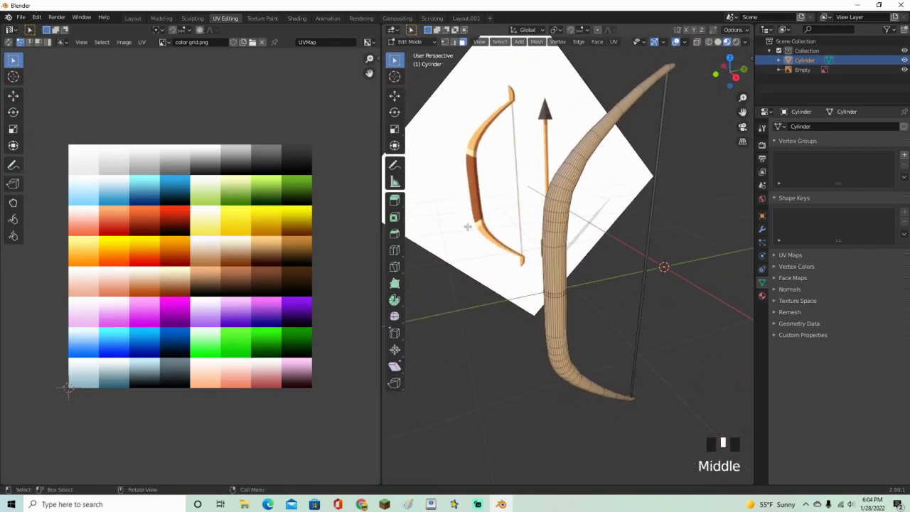
In wireframe from the right side, add a loop cut at the grip's upper end and rotate it to the reference's slanted color boundary
{"action": "left_click", "coordinate": [738, 70]}
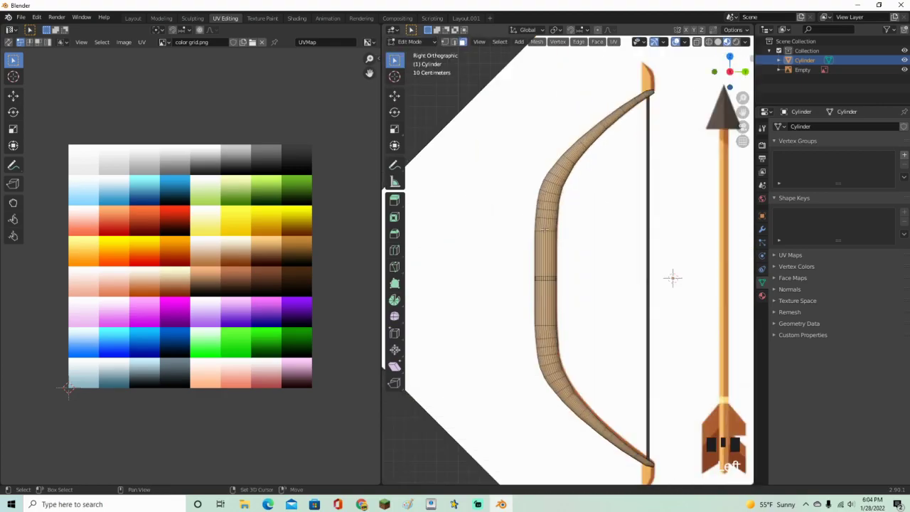
{"action": "scroll", "coordinate": [543, 226], "scroll_direction": "up", "scroll_amount": 1}
{"action": "left_click_drag", "start_coordinate": [380, 315], "coordinate": [270, 311]}
{"action": "scroll", "coordinate": [527, 304], "scroll_direction": "up", "scroll_amount": 4}
{"action": "key", "text": "z"}
{"action": "left_click", "coordinate": [477, 302]}
{"action": "middle_click_drag", "start_coordinate": [507, 271], "coordinate": [530, 358], "text": "shift"}
{"action": "scroll", "coordinate": [530, 355], "scroll_direction": "up", "scroll_amount": 3}
{"action": "scroll", "coordinate": [500, 342], "scroll_direction": "up", "scroll_amount": 1}
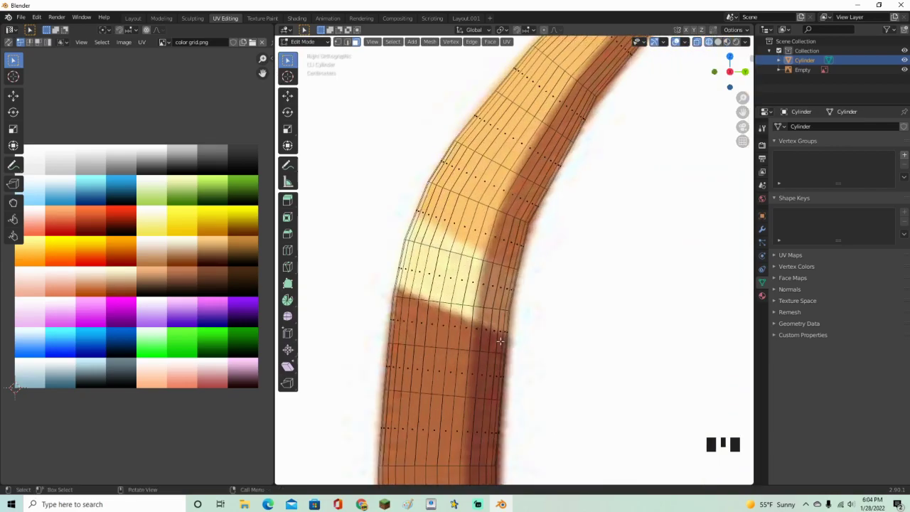
{"action": "key", "text": "ctrl+r"}
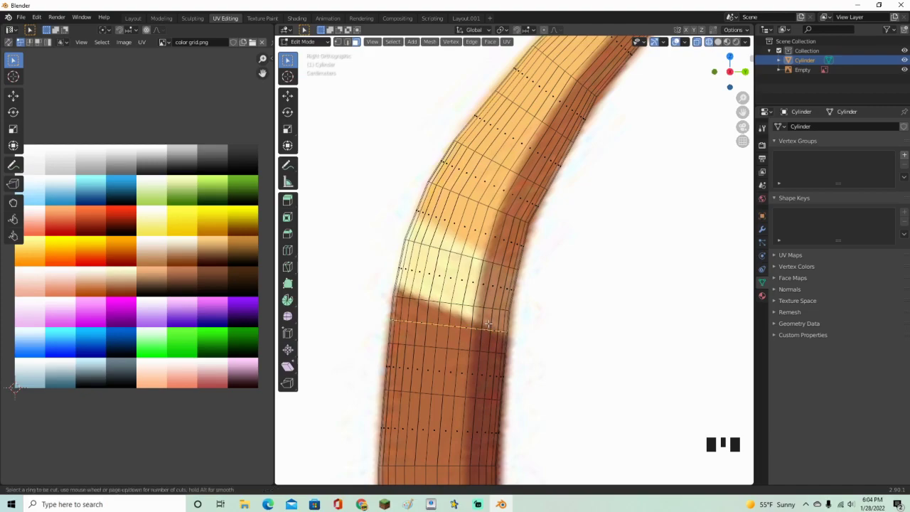
{"action": "left_click", "coordinate": [490, 323]}
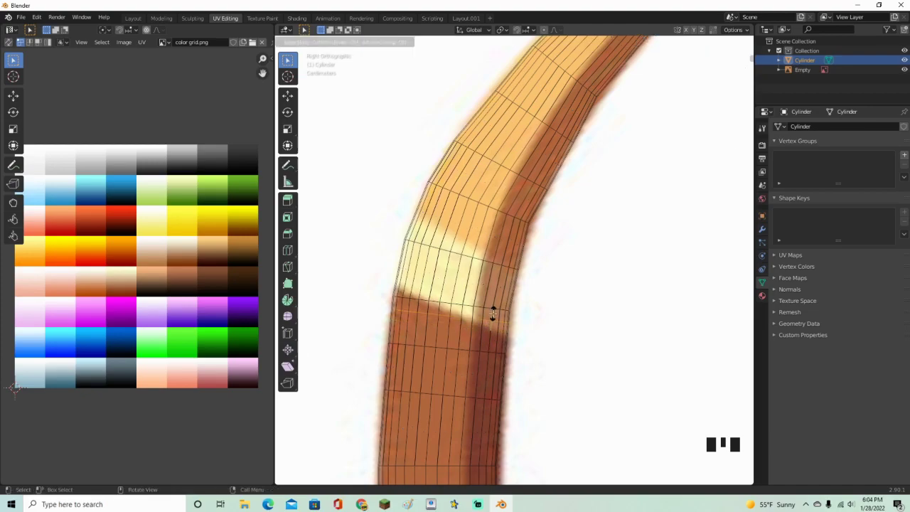
{"action": "left_click", "coordinate": [575, 357]}
{"action": "key", "text": "g"}
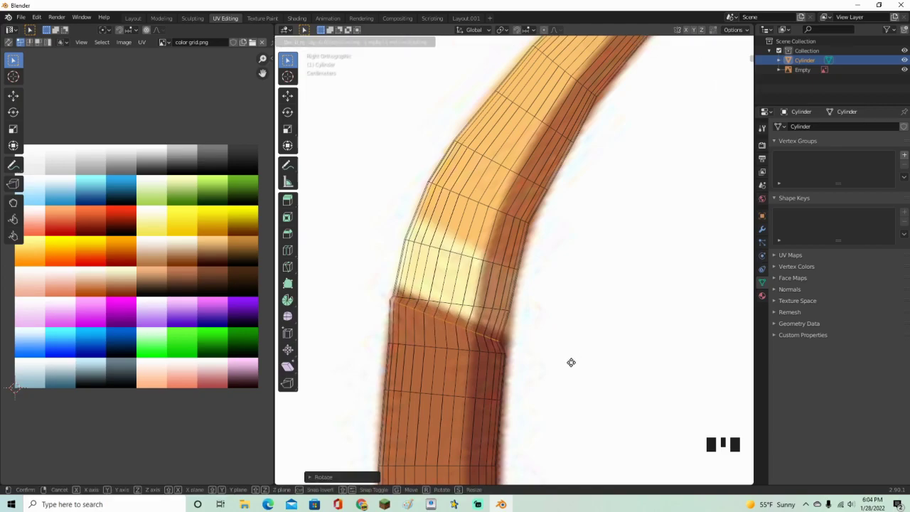
{"action": "left_click", "coordinate": [577, 361]}
{"action": "key", "text": "ctrl+z"}
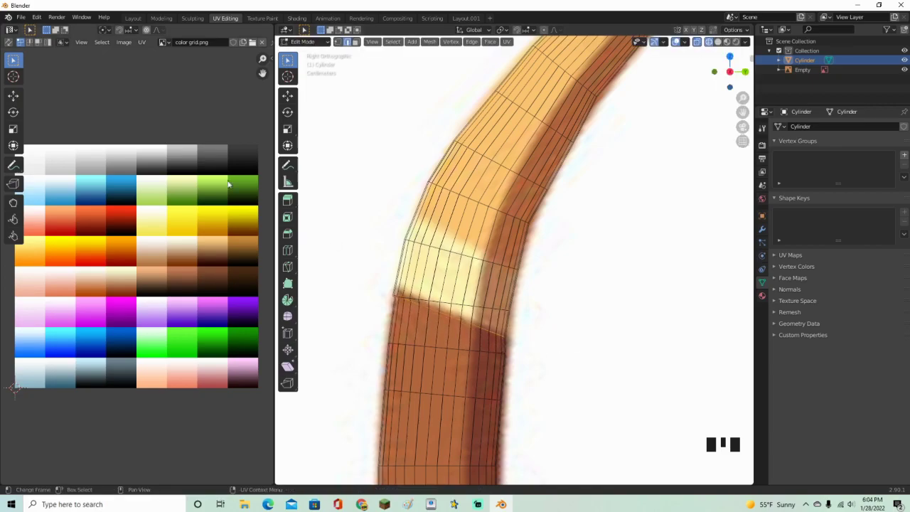
Lower the slanted edge loop along Z onto the color boundary, shift it along Y, and scale it to the limb's width
{"action": "left_click", "coordinate": [287, 94]}
{"action": "left_click_drag", "start_coordinate": [450, 290], "coordinate": [452, 301]}
{"action": "key", "text": "s"}
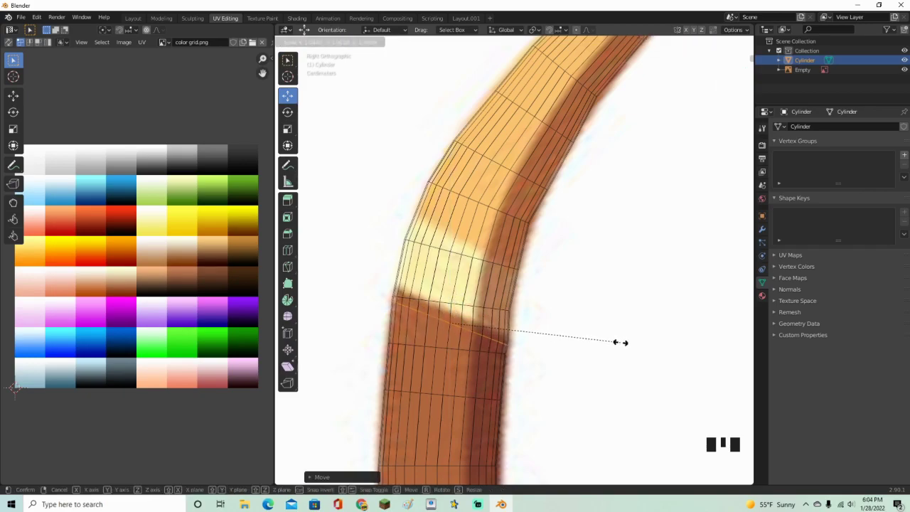
{"action": "left_click", "coordinate": [614, 341]}
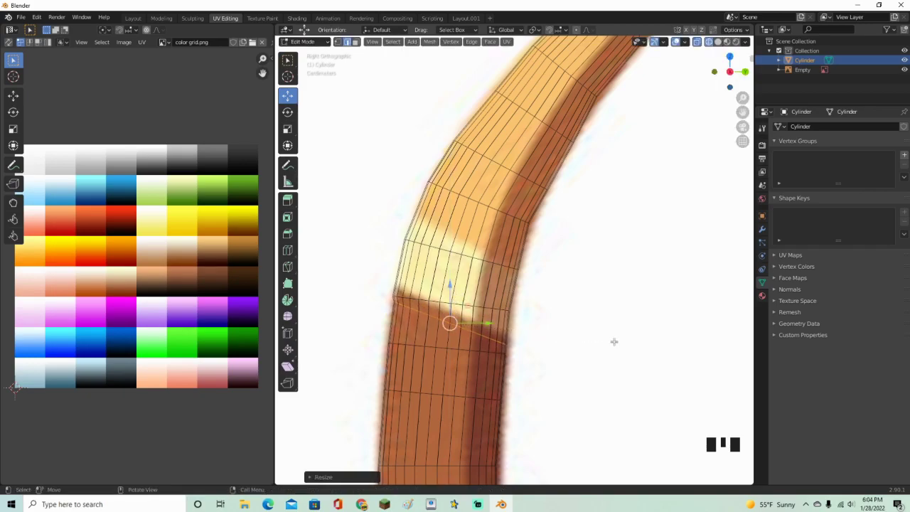
{"action": "left_click_drag", "start_coordinate": [489, 323], "coordinate": [473, 321]}
{"action": "key", "text": "s"}
{"action": "left_click", "coordinate": [571, 335]}
{"action": "key", "text": "s"}
{"action": "left_click", "coordinate": [585, 351]}
{"action": "scroll", "coordinate": [585, 351], "scroll_direction": "down", "scroll_amount": 3}
{"action": "scroll", "coordinate": [581, 371], "scroll_direction": "up", "scroll_amount": 4}
{"action": "middle_click_drag", "start_coordinate": [574, 372], "coordinate": [518, 223]}
Add a matching loop cut at the grip's lower end, rotate it to the reference's slant, and scale it to the limb's width
{"action": "key", "text": "Tab"}
{"action": "left_click", "coordinate": [639, 259]}
{"action": "key", "text": "KP_3"}
{"action": "scroll", "coordinate": [528, 372], "scroll_direction": "down", "scroll_amount": 5}
{"action": "scroll", "coordinate": [519, 224], "scroll_direction": "up", "scroll_amount": 8}
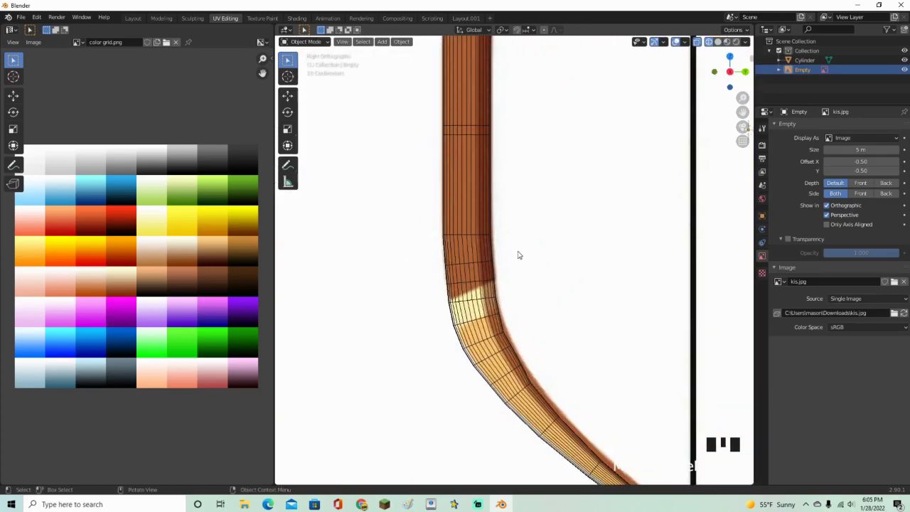
{"action": "scroll", "coordinate": [480, 319], "scroll_direction": "up", "scroll_amount": 5}
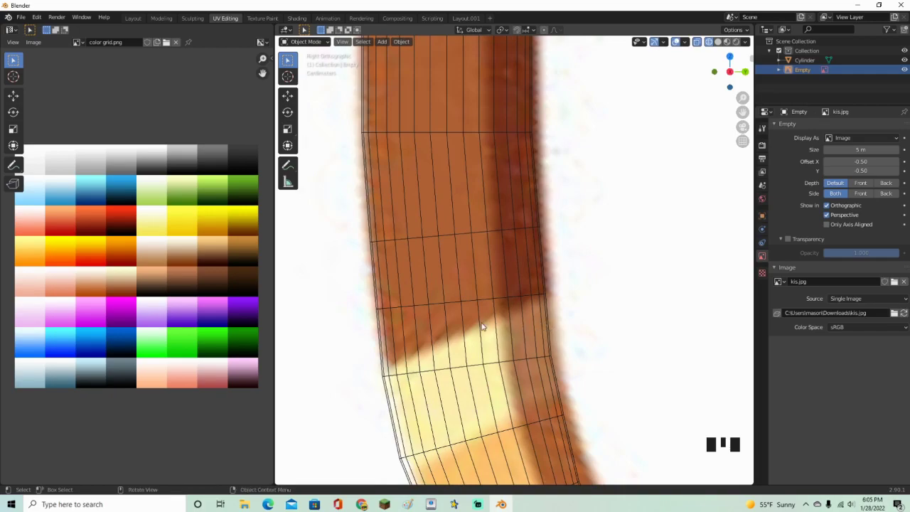
{"action": "scroll", "coordinate": [484, 326], "scroll_direction": "down", "scroll_amount": 14}
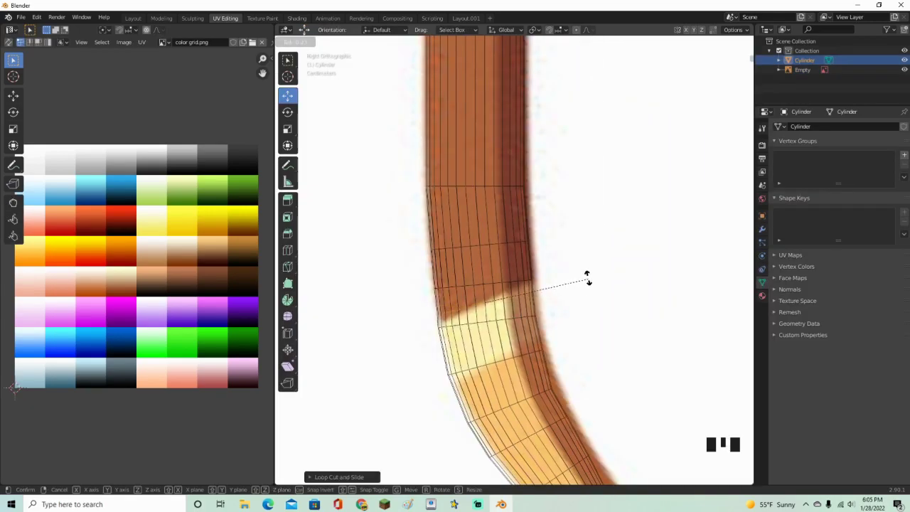
{"action": "left_click", "coordinate": [583, 264]}
{"action": "key", "text": "s"}
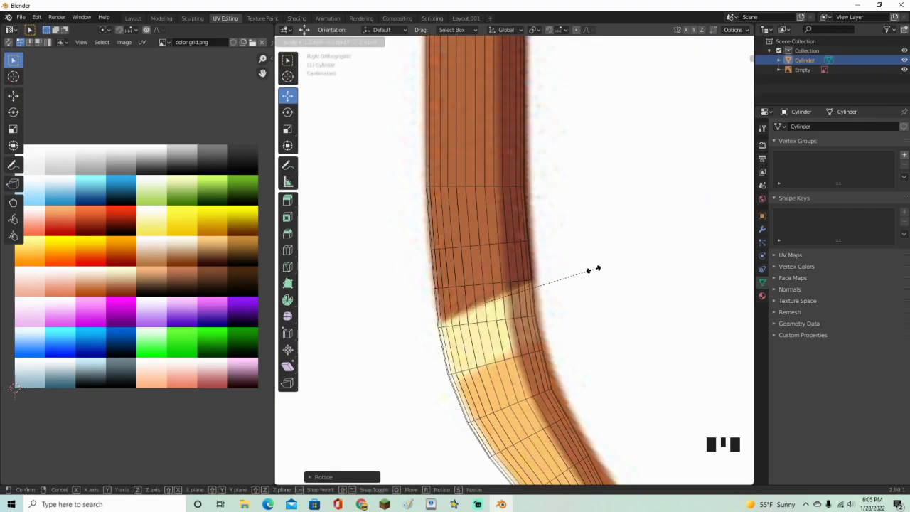
{"action": "left_click", "coordinate": [590, 269]}
Select all the grip faces between the upper and lower slanted edge loops in face select mode
{"action": "left_click", "coordinate": [356, 43]}
{"action": "left_click_drag", "start_coordinate": [406, 204], "coordinate": [544, 270]}
{"action": "scroll", "coordinate": [508, 363], "scroll_direction": "up", "scroll_amount": 3, "text": "shift"}
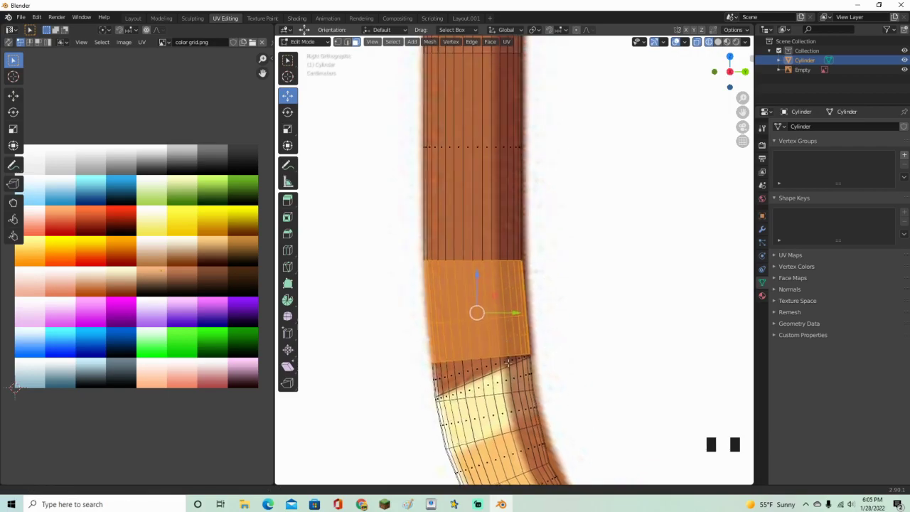
{"action": "scroll", "coordinate": [509, 362], "scroll_direction": "up", "scroll_amount": 1, "text": "shift"}
{"action": "scroll", "coordinate": [545, 320], "scroll_direction": "down", "scroll_amount": 7}
{"action": "left_click_drag", "start_coordinate": [474, 189], "coordinate": [561, 313]}
{"action": "scroll", "coordinate": [569, 335], "scroll_direction": "up", "scroll_amount": 3}
{"action": "middle_click_drag", "start_coordinate": [558, 362], "coordinate": [558, 374]}
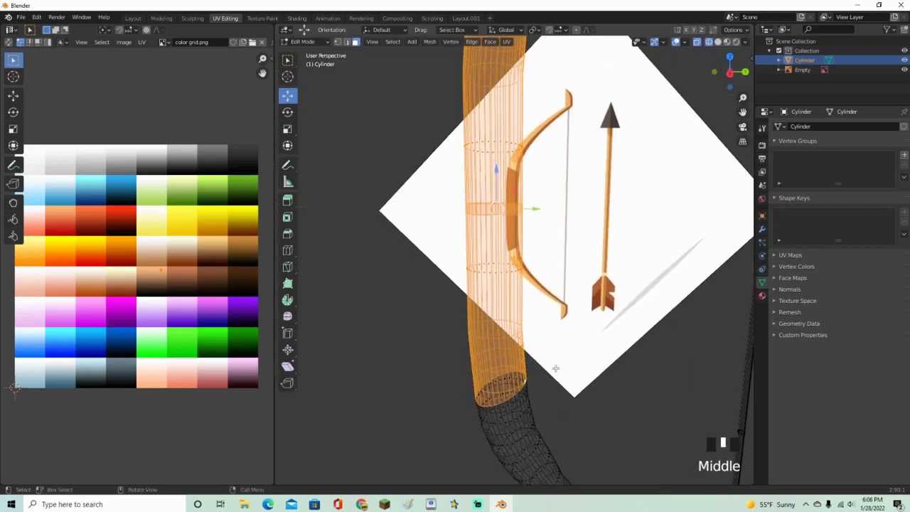
Show the bow in material preview and move the grip faces' UVs onto the darker brown swatch of the color grid
{"action": "key", "text": "z"}
{"action": "left_click", "coordinate": [622, 366]}
{"action": "scroll", "coordinate": [541, 363], "scroll_direction": "down", "scroll_amount": 4}
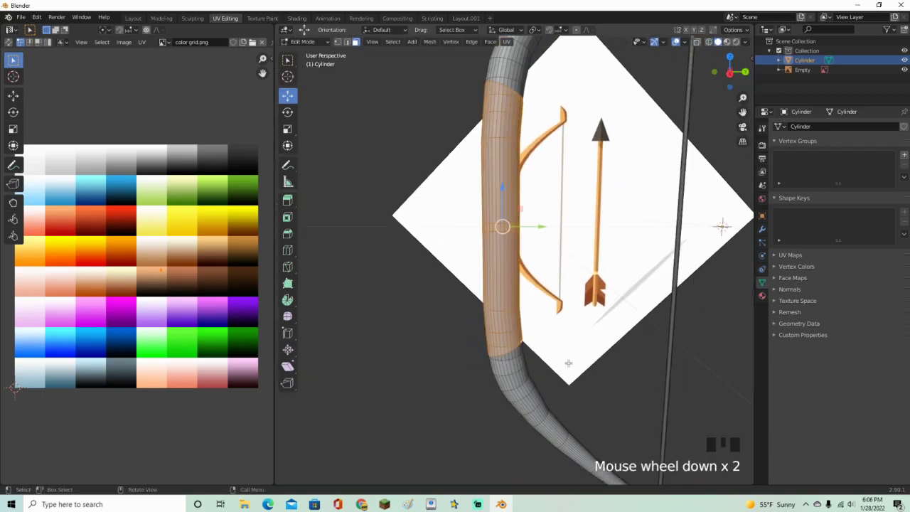
{"action": "middle_click_drag", "start_coordinate": [562, 354], "coordinate": [548, 353]}
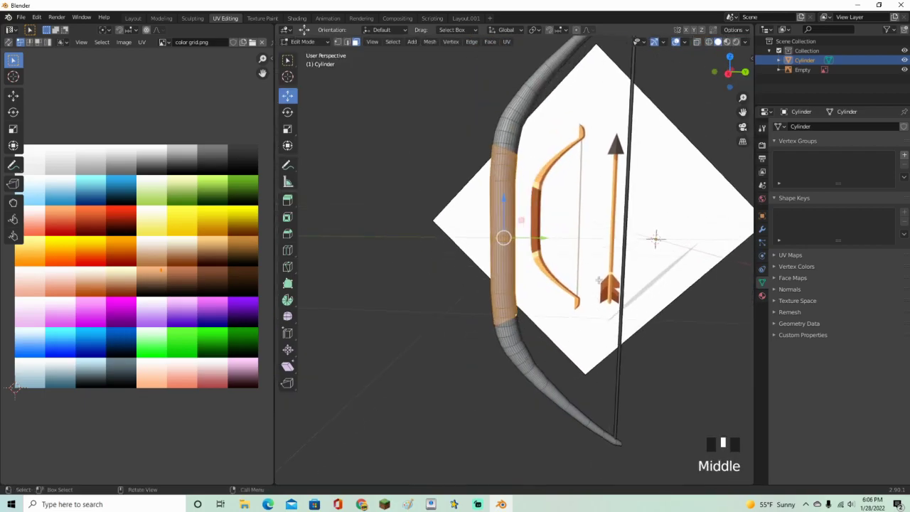
{"action": "left_click", "coordinate": [727, 43]}
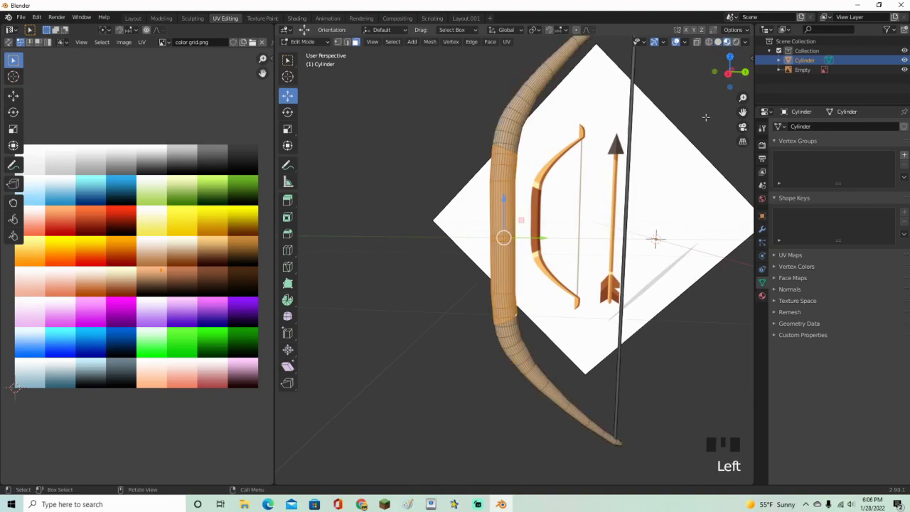
{"action": "left_click", "coordinate": [728, 73]}
{"action": "scroll", "coordinate": [228, 338], "scroll_direction": "up", "scroll_amount": 3}
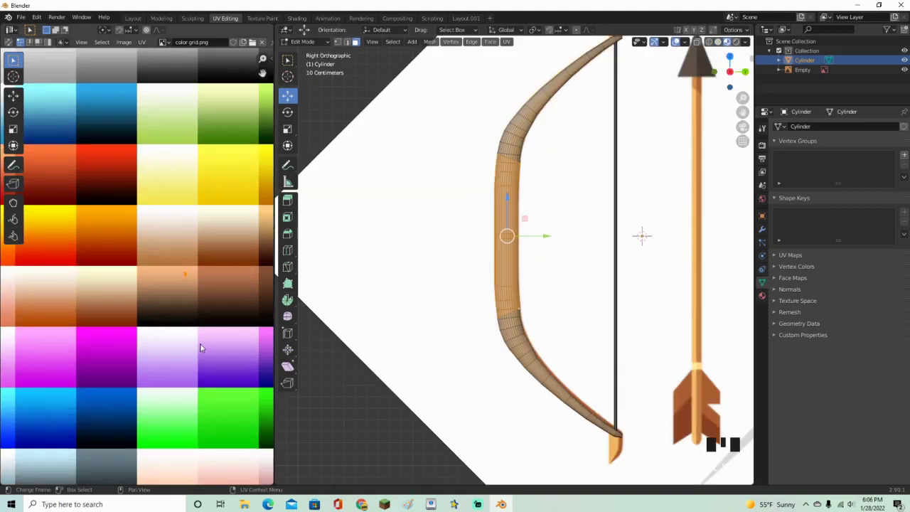
{"action": "middle_click_drag", "start_coordinate": [502, 380], "coordinate": [526, 396]}
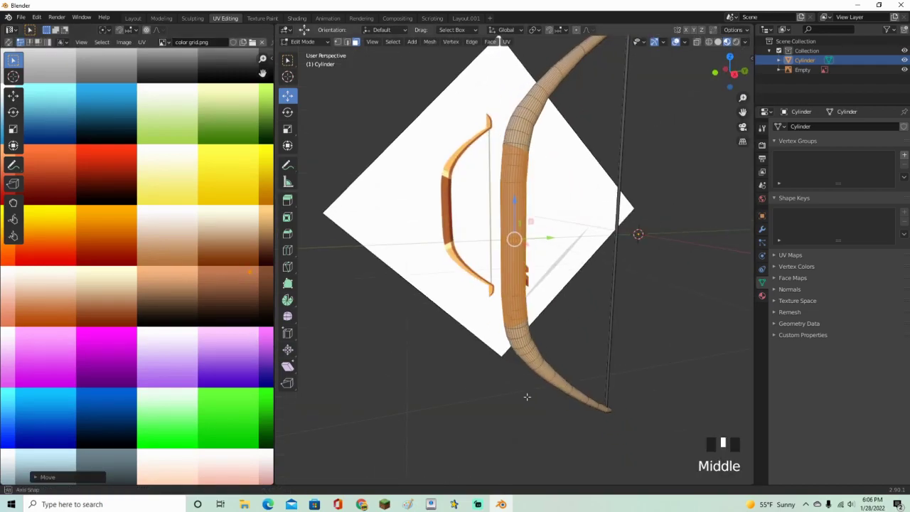
{"action": "left_click", "coordinate": [530, 396]}
{"action": "scroll", "coordinate": [469, 204], "scroll_direction": "up", "scroll_amount": 2}
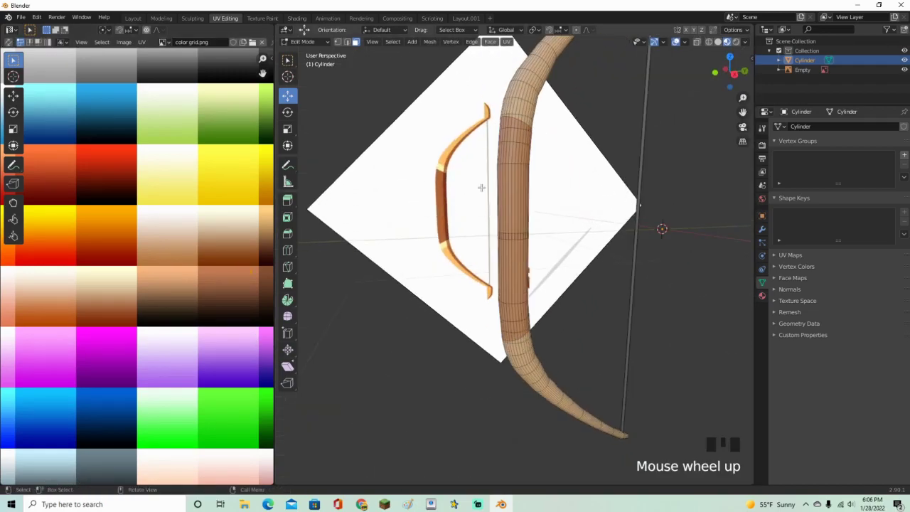
Shift the grip faces' UVs on the color grid onto a darker brown shade
{"action": "scroll", "coordinate": [508, 195], "scroll_direction": "up", "scroll_amount": 1}
{"action": "middle_click_drag", "start_coordinate": [538, 229], "coordinate": [394, 138]}
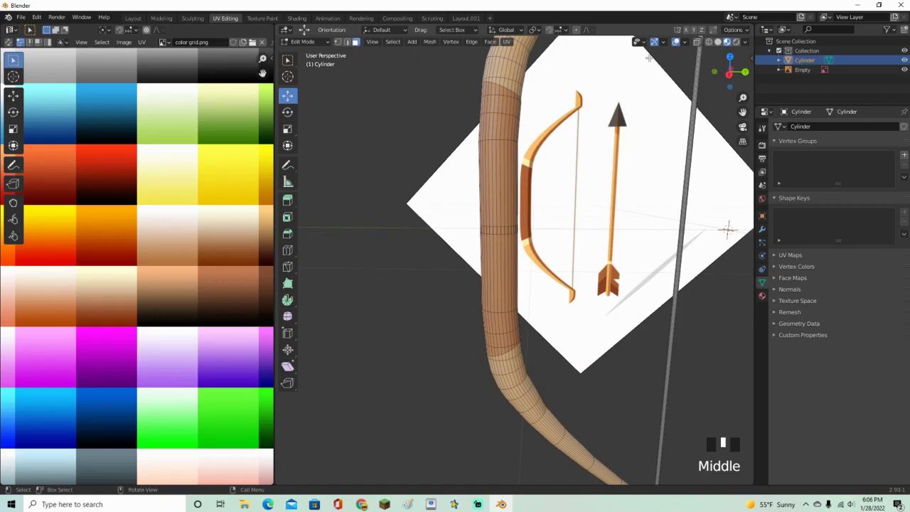
{"action": "key", "text": "Tab"}
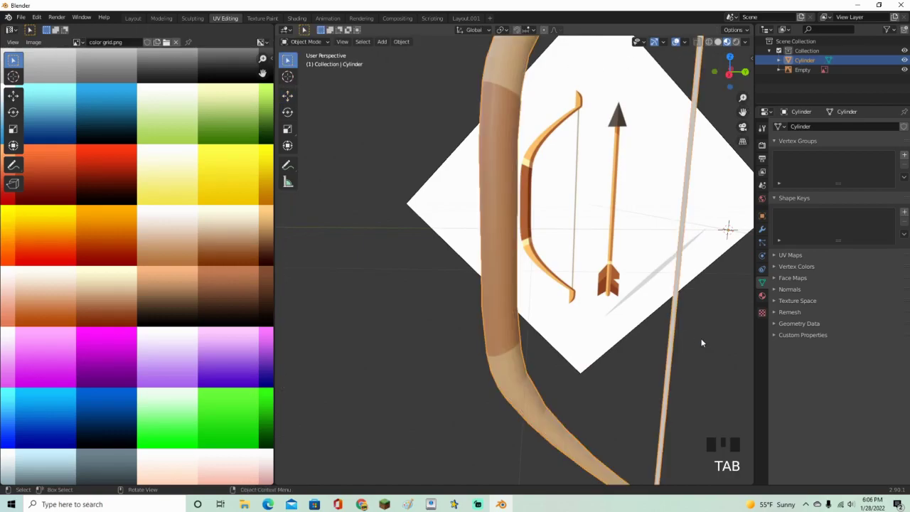
{"action": "scroll", "coordinate": [646, 319], "scroll_direction": "down", "scroll_amount": 2}
{"action": "middle_click_drag", "start_coordinate": [646, 319], "coordinate": [608, 322]}
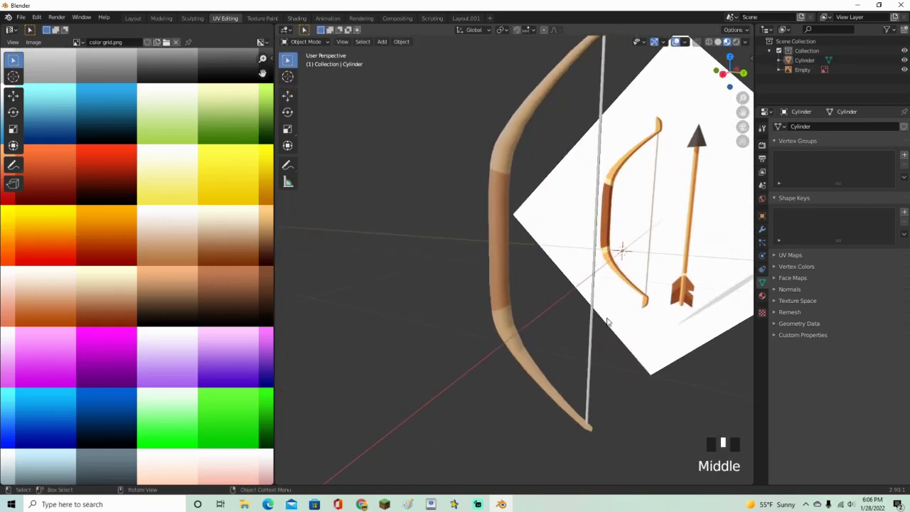
{"action": "left_click", "coordinate": [491, 236]}
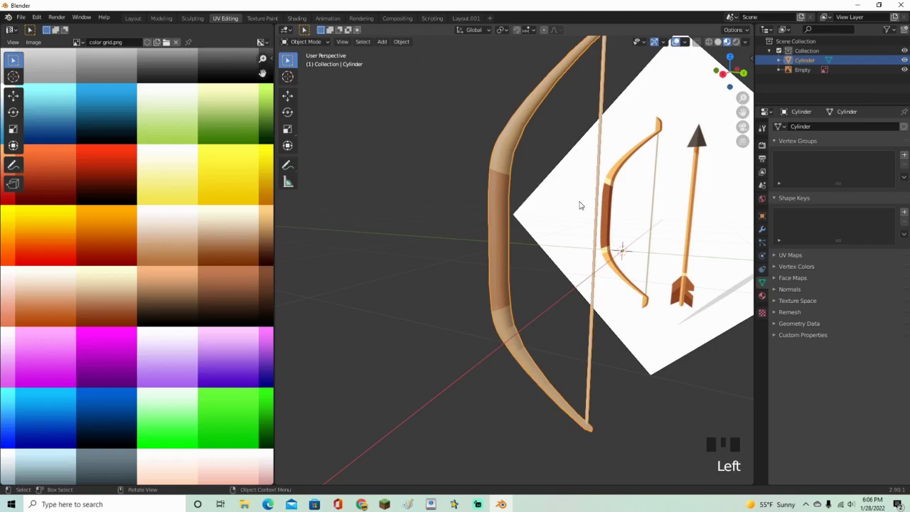
{"action": "left_click", "coordinate": [723, 77]}
{"action": "key", "text": "Tab"}
{"action": "key", "text": "a"}
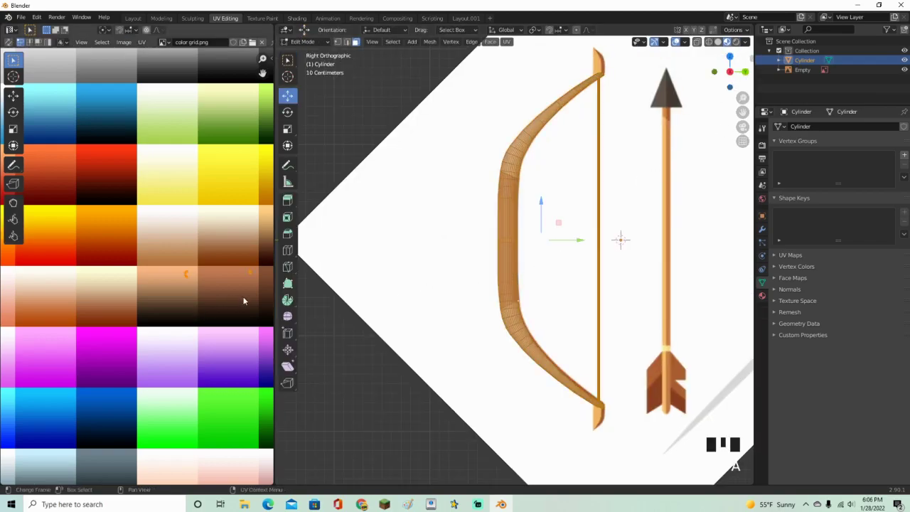
{"action": "scroll", "coordinate": [199, 302], "scroll_direction": "up", "scroll_amount": 3}
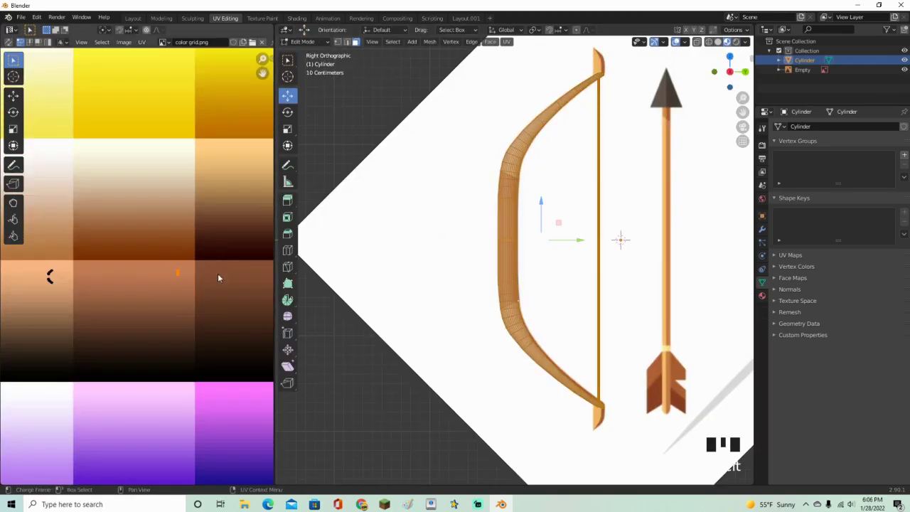
{"action": "key", "text": "g"}
{"action": "left_click", "coordinate": [216, 299]}
{"action": "left_click", "coordinate": [361, 377]}
Examine the grip's color from several angles in object mode
{"action": "middle_click_drag", "start_coordinate": [406, 361], "coordinate": [471, 372]}
{"action": "key", "text": "Tab"}
{"action": "left_click", "coordinate": [519, 317]}
{"action": "middle_click_drag", "start_coordinate": [519, 317], "coordinate": [467, 285]}
{"action": "middle_click_drag", "start_coordinate": [473, 236], "coordinate": [524, 235]}
{"action": "scroll", "coordinate": [518, 229], "scroll_direction": "up", "scroll_amount": 2}
{"action": "scroll", "coordinate": [526, 237], "scroll_direction": "up", "scroll_amount": 1}
{"action": "scroll", "coordinate": [524, 238], "scroll_direction": "up", "scroll_amount": 3}
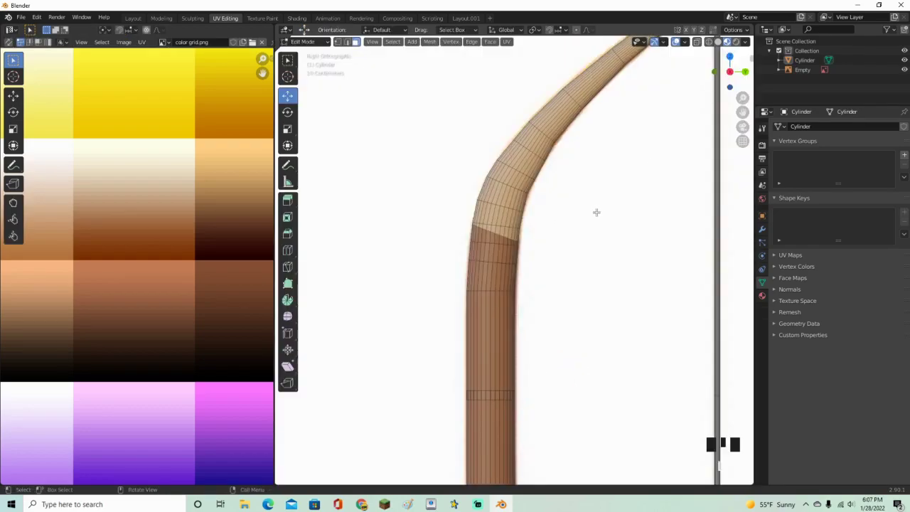
Add a loop cut on the upper limb just above the grip and rotate it toward the slant of the grip's edge
{"action": "scroll", "coordinate": [596, 212], "scroll_direction": "up", "scroll_amount": 4}
{"action": "middle_click_drag", "start_coordinate": [574, 224], "coordinate": [585, 324], "text": "shift"}
{"action": "scroll", "coordinate": [585, 324], "scroll_direction": "up", "scroll_amount": 1}
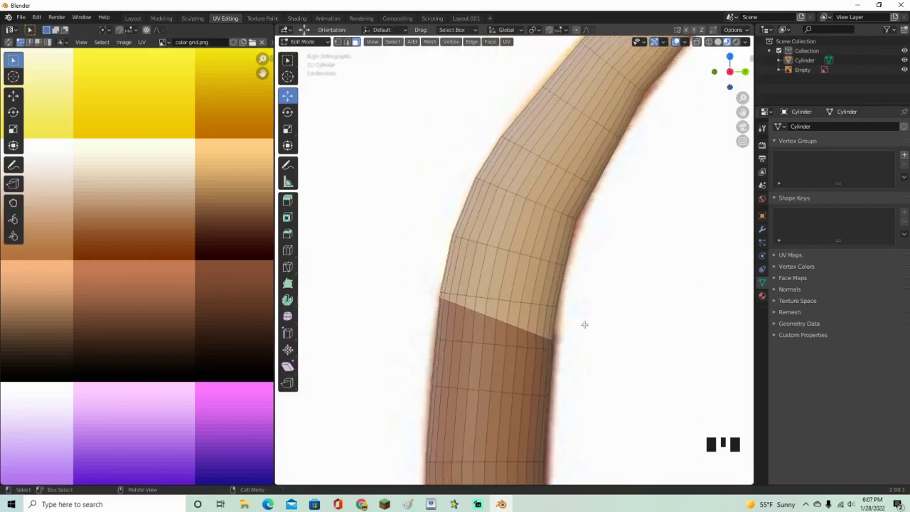
{"action": "scroll", "coordinate": [584, 324], "scroll_direction": "up", "scroll_amount": 1}
{"action": "key", "text": "ctrl+r"}
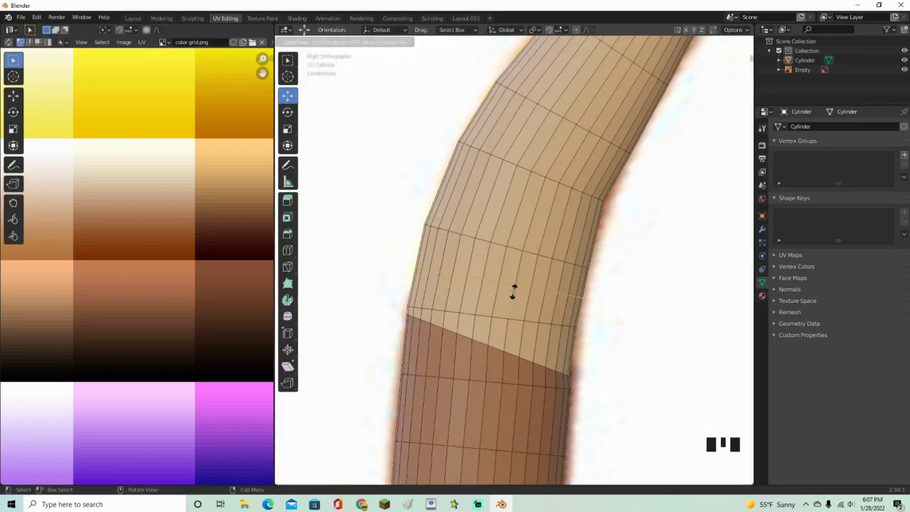
{"action": "left_click", "coordinate": [513, 292]}
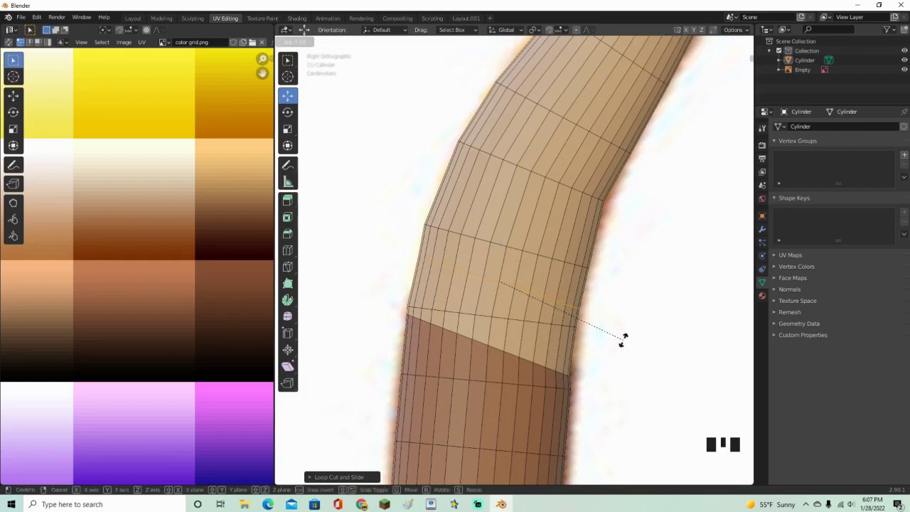
{"action": "left_click", "coordinate": [621, 341]}
{"action": "key", "text": "r"}
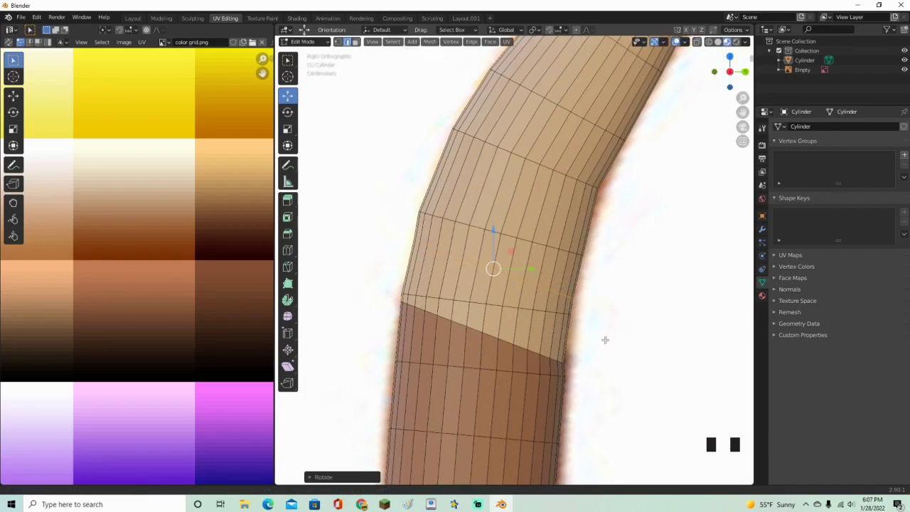
{"action": "left_click", "coordinate": [588, 326]}
Add a loop cut on the lower limb just below the grip and rotate it parallel to the grip's slanted edge
{"action": "scroll", "coordinate": [575, 373], "scroll_direction": "down", "scroll_amount": 5}
{"action": "middle_click_drag", "start_coordinate": [575, 374], "coordinate": [528, 136], "text": "shift"}
{"action": "scroll", "coordinate": [526, 214], "scroll_direction": "up", "scroll_amount": 4}
{"action": "scroll", "coordinate": [607, 310], "scroll_direction": "up", "scroll_amount": 6}
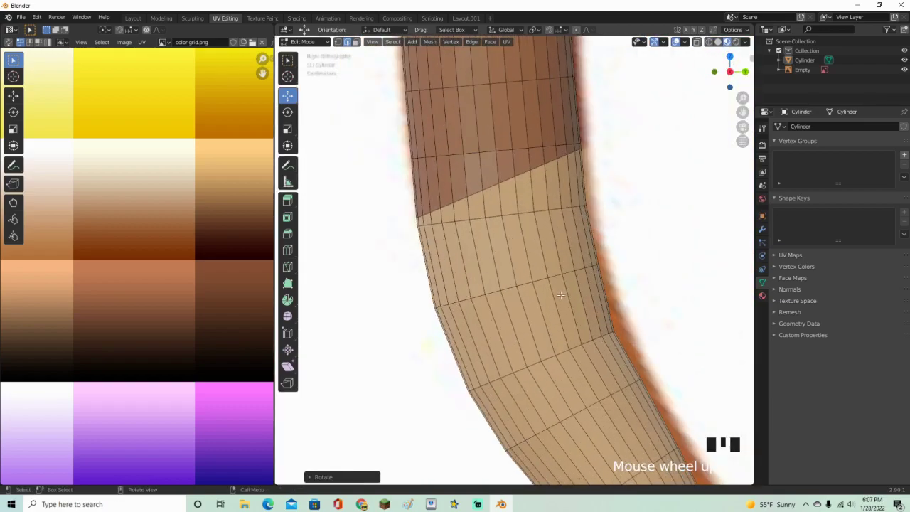
{"action": "key", "text": "ctrl+r"}
{"action": "left_click", "coordinate": [516, 268]}
{"action": "left_click", "coordinate": [516, 268]}
{"action": "key", "text": "s"}
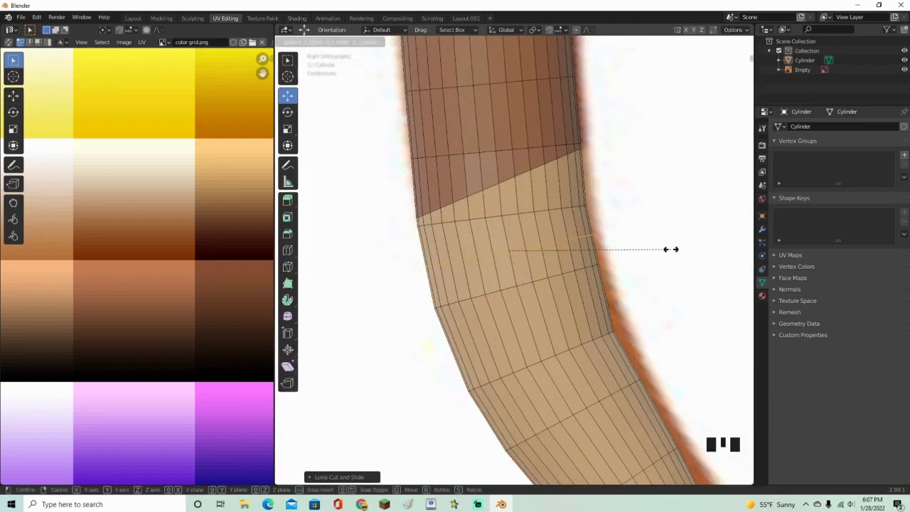
{"action": "right_click", "coordinate": [664, 205]}
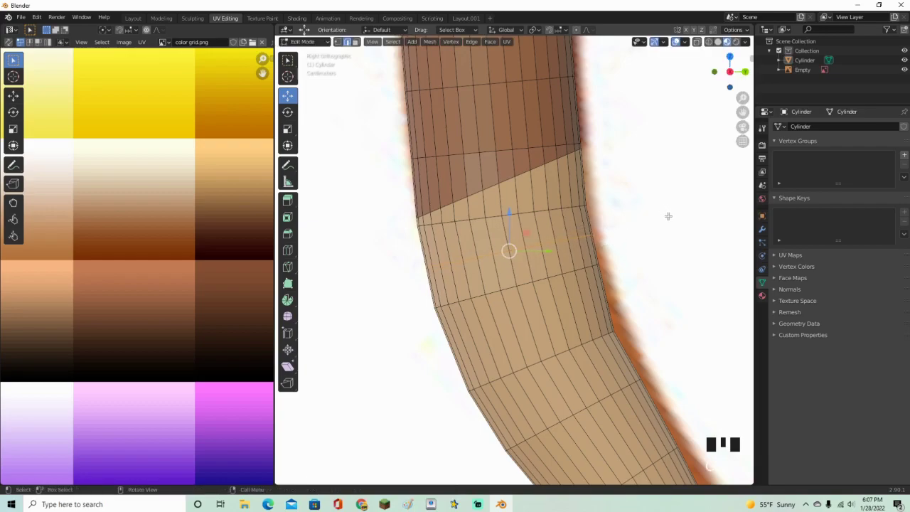
{"action": "key", "text": "r"}
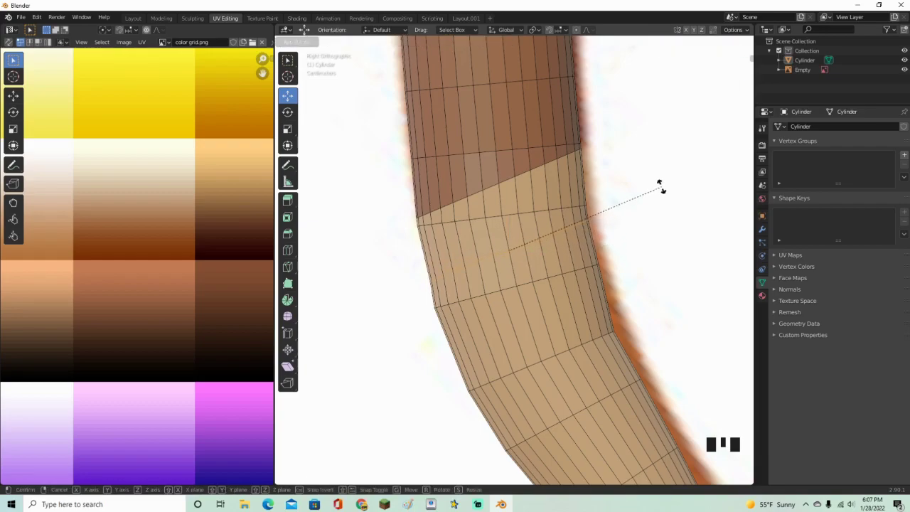
{"action": "left_click", "coordinate": [658, 183]}
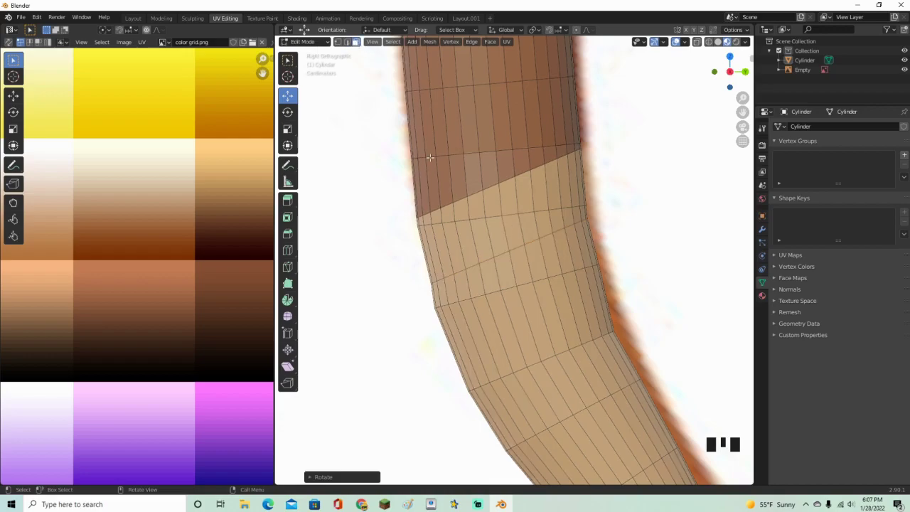
Select the limb faces between the grip's slanted edges and the new loop cuts at both ends
{"action": "middle_click_drag", "start_coordinate": [501, 246], "coordinate": [498, 235]}
{"action": "scroll", "coordinate": [502, 256], "scroll_direction": "down", "scroll_amount": 6}
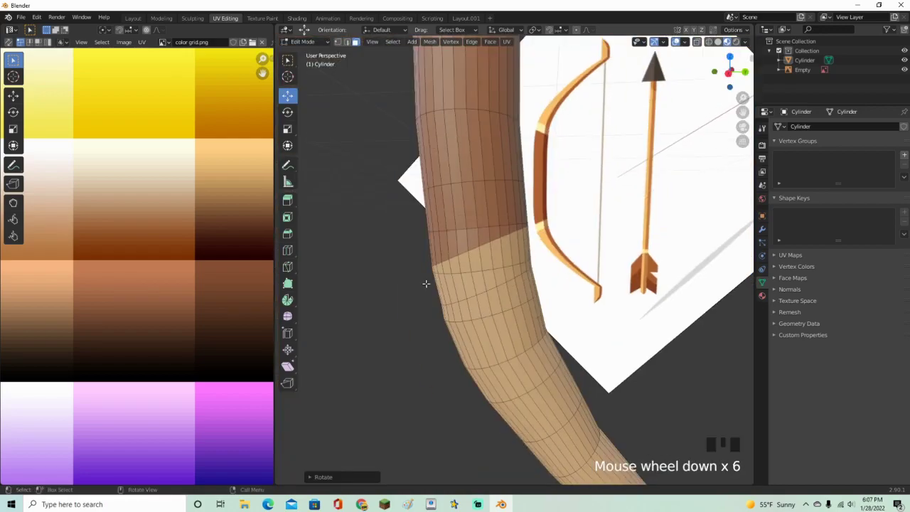
{"action": "left_click", "coordinate": [484, 274]}
{"action": "left_click", "coordinate": [489, 265], "text": "shift"}
{"action": "scroll", "coordinate": [489, 269], "scroll_direction": "up", "scroll_amount": 2}
{"action": "middle_click_drag", "start_coordinate": [489, 269], "coordinate": [489, 289]}
{"action": "key", "text": "KP_3"}
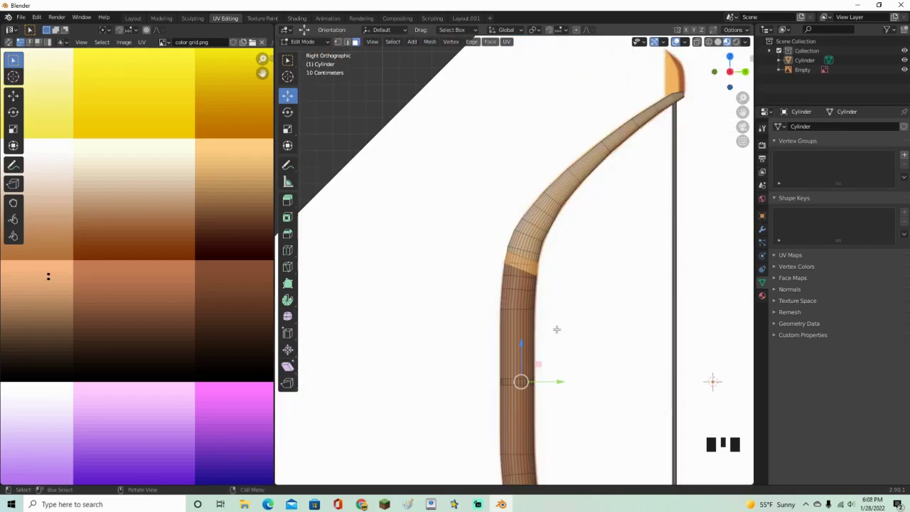
Scale the band faces' UVs down and move them onto the light tan-yellow swatch of the color grid
{"action": "scroll", "coordinate": [164, 309], "scroll_direction": "up", "scroll_amount": 3}
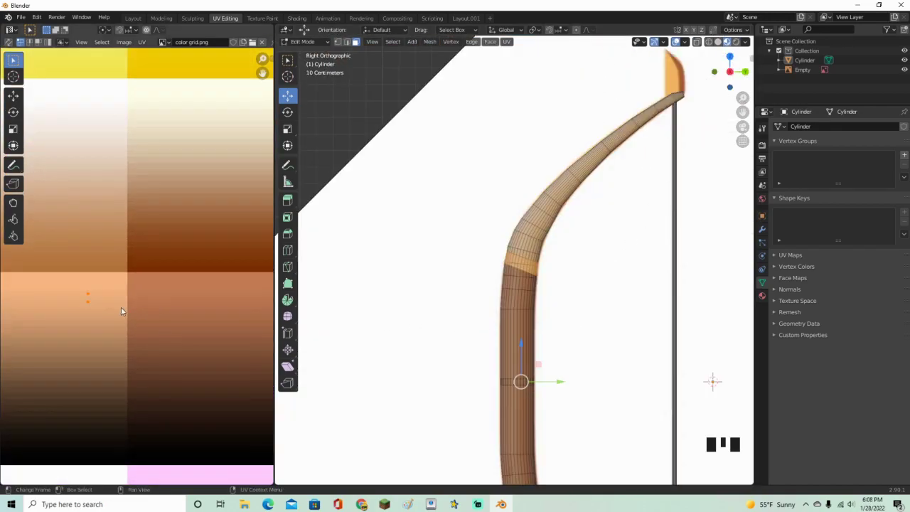
{"action": "key", "text": "s"}
{"action": "left_click", "coordinate": [94, 324]}
{"action": "scroll", "coordinate": [100, 328], "scroll_direction": "down", "scroll_amount": 4}
{"action": "middle_click_drag", "start_coordinate": [104, 329], "coordinate": [94, 348]}
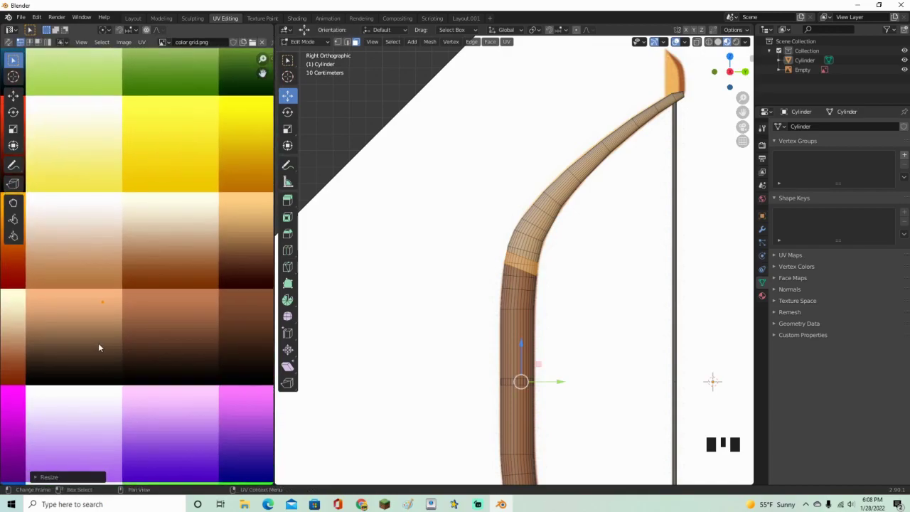
{"action": "key", "text": "g"}
{"action": "left_click", "coordinate": [254, 235]}
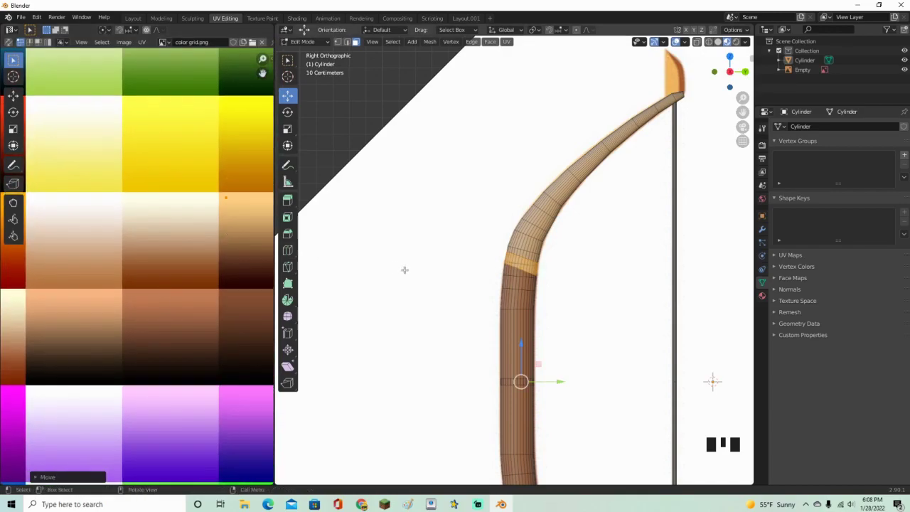
Examine the whole bow and its bands against the reference image in object mode
{"action": "scroll", "coordinate": [366, 203], "scroll_direction": "down", "scroll_amount": 5}
{"action": "scroll", "coordinate": [438, 260], "scroll_direction": "up", "scroll_amount": 5}
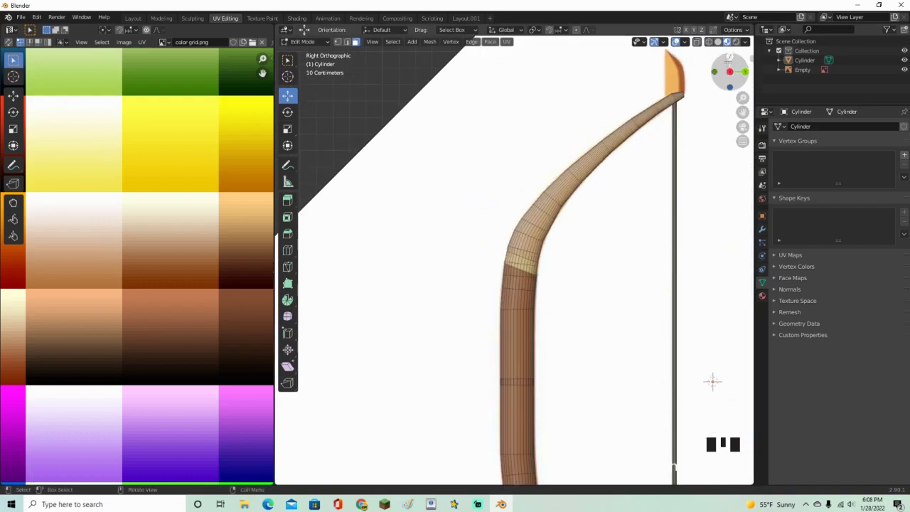
{"action": "left_click", "coordinate": [730, 71]}
{"action": "scroll", "coordinate": [643, 195], "scroll_direction": "down", "scroll_amount": 7}
{"action": "middle_click_drag", "start_coordinate": [641, 204], "coordinate": [604, 242]}
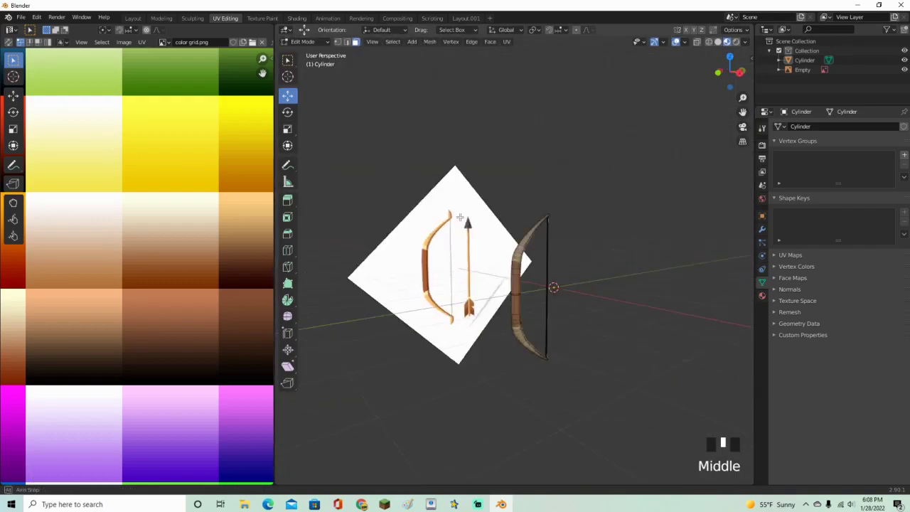
{"action": "key", "text": "Tab"}
{"action": "scroll", "coordinate": [598, 259], "scroll_direction": "up", "scroll_amount": 2}
{"action": "middle_click_drag", "start_coordinate": [650, 270], "coordinate": [609, 280]}
{"action": "scroll", "coordinate": [605, 281], "scroll_direction": "down", "scroll_amount": 1}
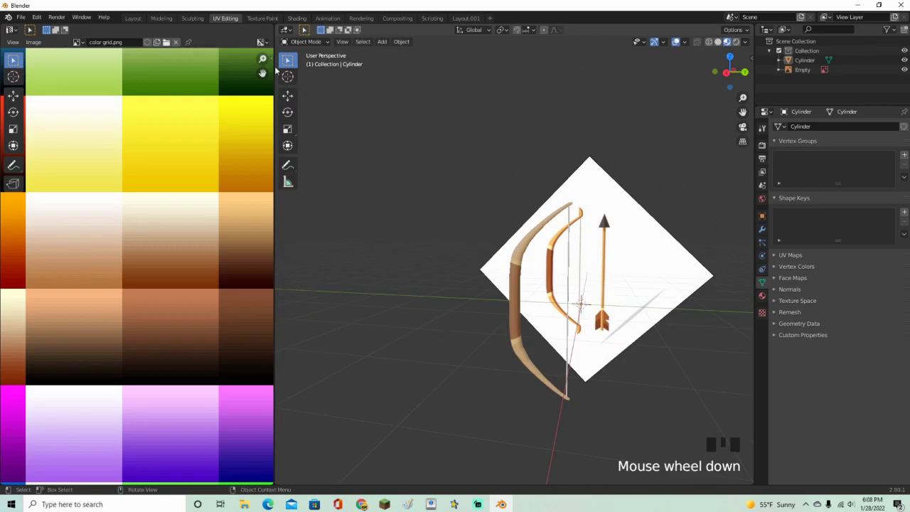
Go to the Layout.001 workspace and show the bow in material preview
{"action": "left_click", "coordinate": [133, 18]}
{"action": "scroll", "coordinate": [534, 270], "scroll_direction": "down", "scroll_amount": 5}
{"action": "middle_click_drag", "start_coordinate": [532, 270], "coordinate": [406, 301]}
{"action": "scroll", "coordinate": [459, 287], "scroll_direction": "down", "scroll_amount": 3}
{"action": "scroll", "coordinate": [387, 267], "scroll_direction": "up", "scroll_amount": 3}
{"action": "left_click", "coordinate": [388, 267]}
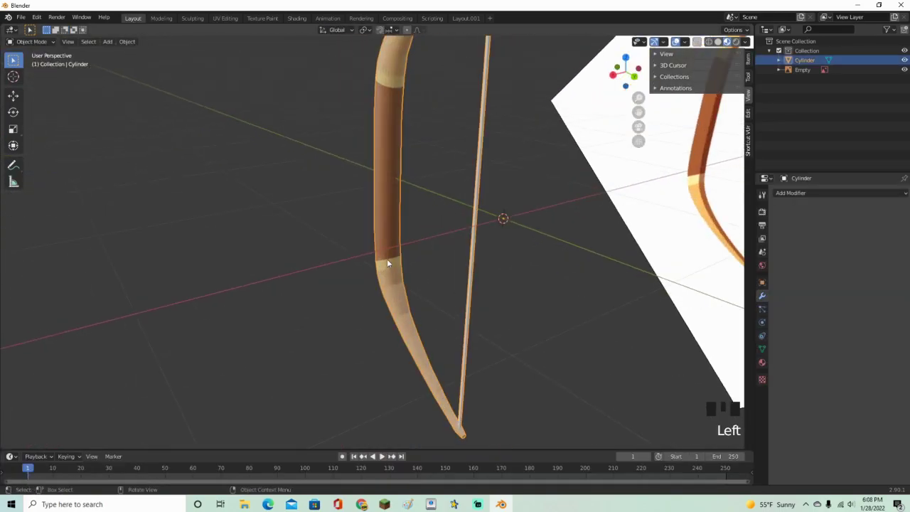
{"action": "scroll", "coordinate": [388, 258], "scroll_direction": "up", "scroll_amount": 2}
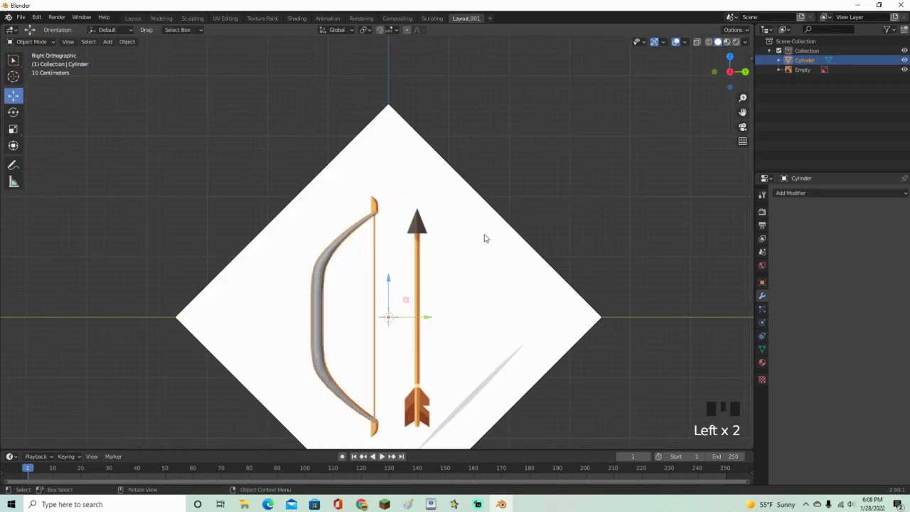
{"action": "scroll", "coordinate": [497, 224], "scroll_direction": "up", "scroll_amount": 3}
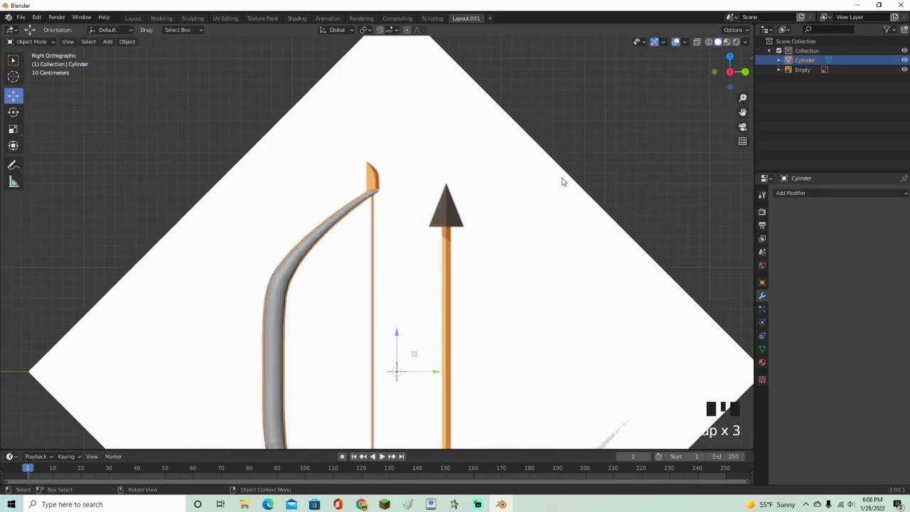
{"action": "left_click", "coordinate": [726, 41]}
{"action": "middle_click_drag", "start_coordinate": [562, 213], "coordinate": [428, 288]}
{"action": "scroll", "coordinate": [428, 287], "scroll_direction": "up", "scroll_amount": 2}
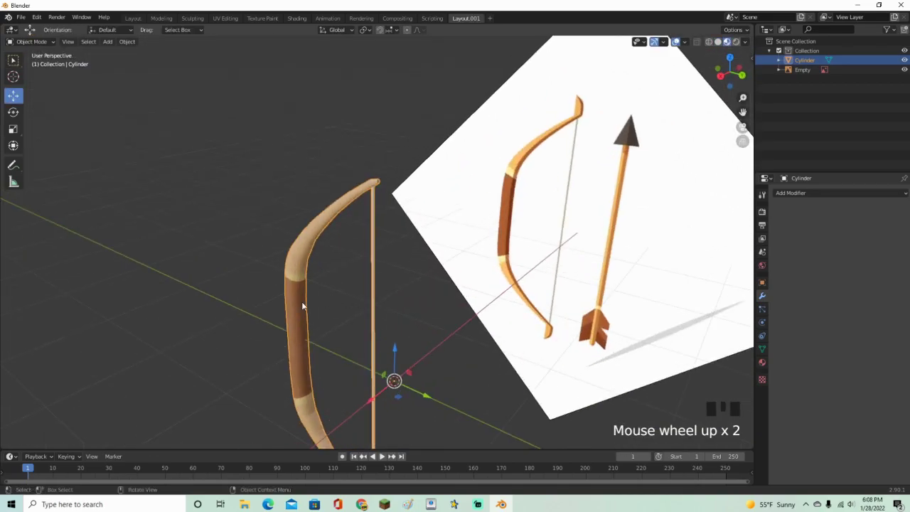
Apply Shade Smooth to the bow and enable Auto Smooth at 30° for its normals
{"action": "right_click", "coordinate": [301, 301]}
{"action": "middle_click_drag", "start_coordinate": [308, 318], "coordinate": [454, 265], "text": "shift"}
{"action": "scroll", "coordinate": [448, 253], "scroll_direction": "up", "scroll_amount": 2}
{"action": "scroll", "coordinate": [339, 282], "scroll_direction": "up", "scroll_amount": 4}
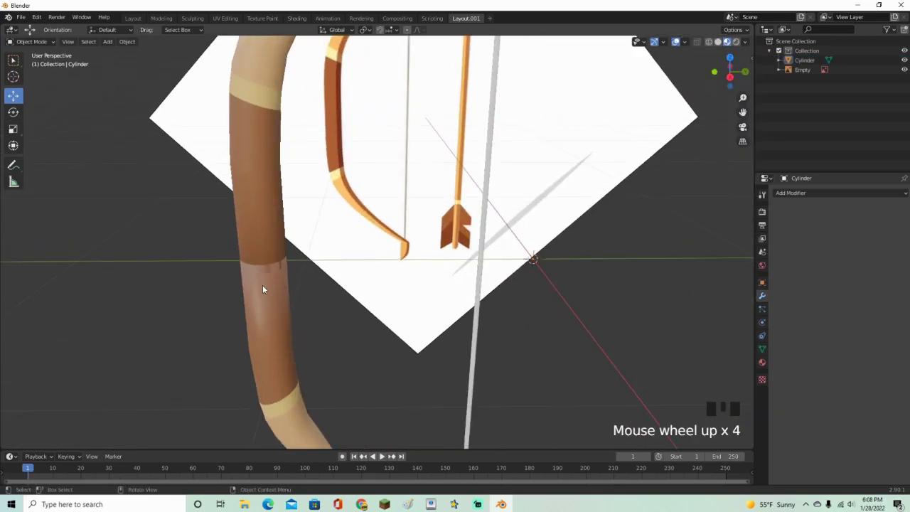
{"action": "left_click", "coordinate": [265, 289]}
{"action": "left_click", "coordinate": [762, 349]}
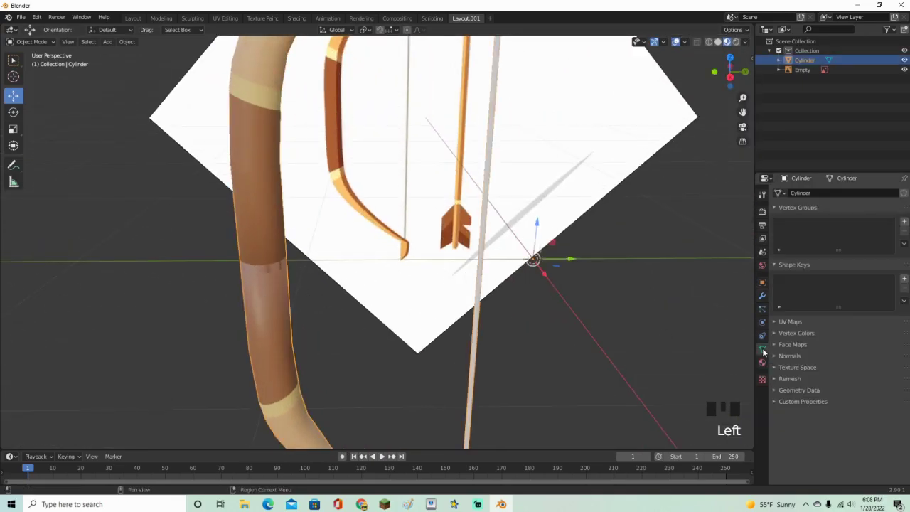
{"action": "left_click", "coordinate": [785, 357]}
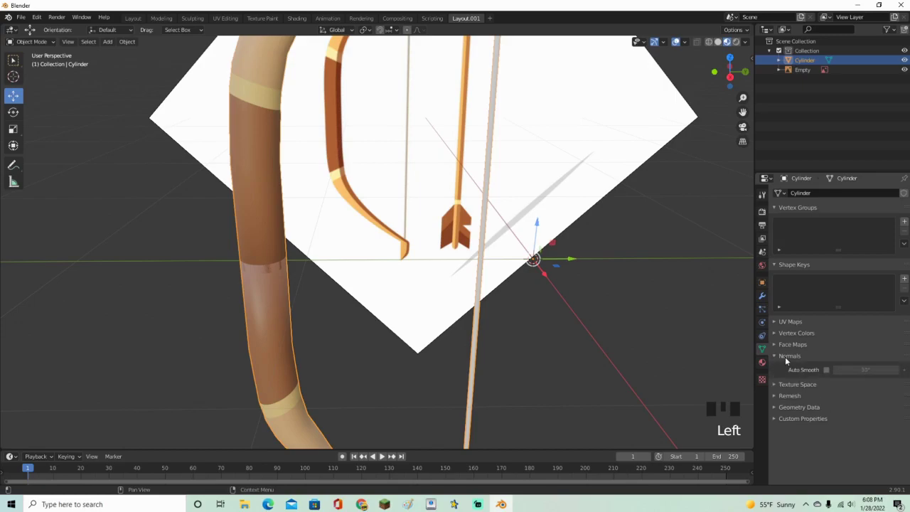
{"action": "left_click", "coordinate": [826, 370]}
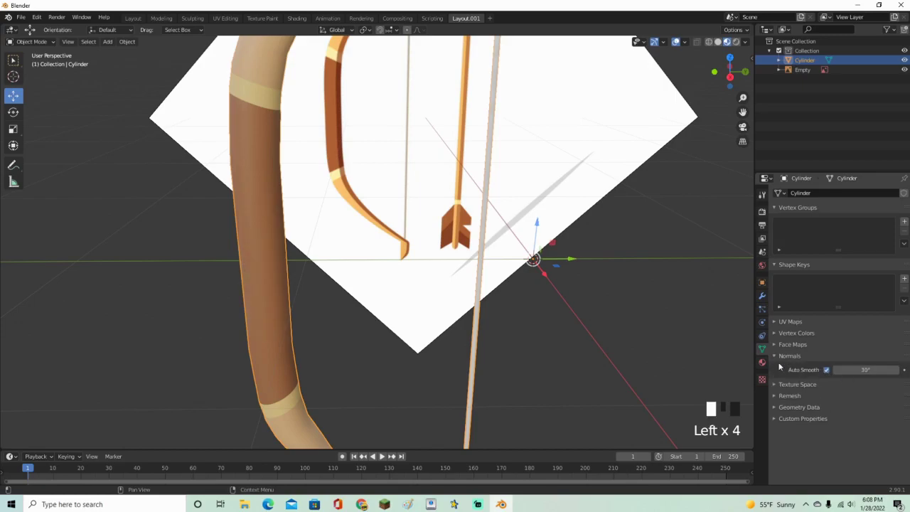
Examine the smooth-shaded bow against the reference from the side and in perspective
{"action": "left_click", "coordinate": [559, 315]}
{"action": "middle_click_drag", "start_coordinate": [554, 314], "coordinate": [579, 300]}
{"action": "scroll", "coordinate": [492, 284], "scroll_direction": "down", "scroll_amount": 4}
{"action": "middle_click_drag", "start_coordinate": [492, 283], "coordinate": [485, 177], "text": "shift"}
{"action": "scroll", "coordinate": [576, 282], "scroll_direction": "up", "scroll_amount": 2}
{"action": "scroll", "coordinate": [480, 253], "scroll_direction": "down", "scroll_amount": 5}
{"action": "scroll", "coordinate": [587, 261], "scroll_direction": "up", "scroll_amount": 2}
{"action": "left_click", "coordinate": [733, 75]}
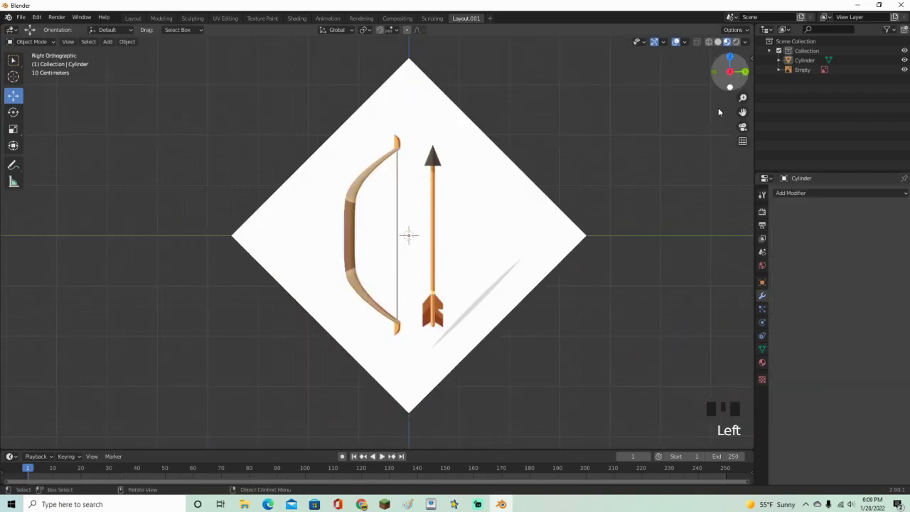
{"action": "scroll", "coordinate": [648, 216], "scroll_direction": "up", "scroll_amount": 3}
{"action": "middle_click_drag", "start_coordinate": [647, 215], "coordinate": [427, 248]}
{"action": "scroll", "coordinate": [648, 235], "scroll_direction": "down", "scroll_amount": 4}
{"action": "scroll", "coordinate": [444, 268], "scroll_direction": "up", "scroll_amount": 2}
{"action": "scroll", "coordinate": [414, 282], "scroll_direction": "up", "scroll_amount": 1}
{"action": "scroll", "coordinate": [427, 247], "scroll_direction": "down", "scroll_amount": 2}
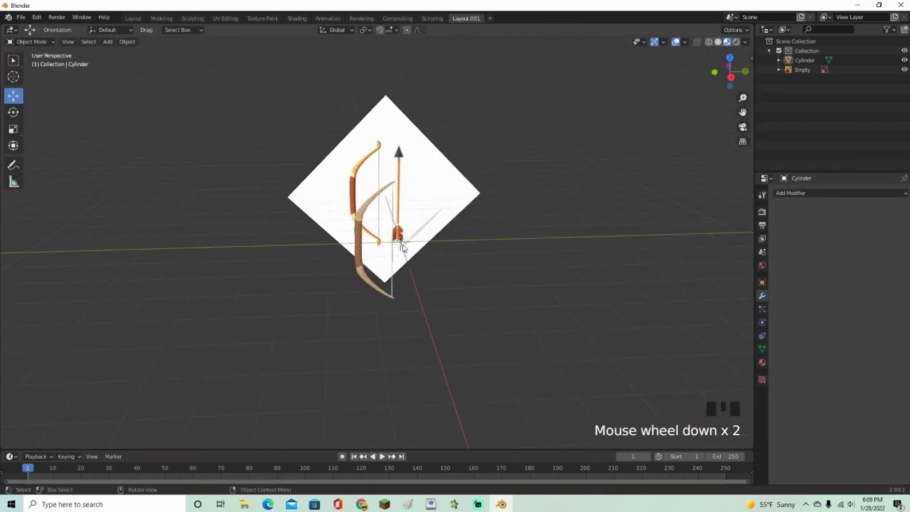
{"action": "left_click", "coordinate": [357, 233]}
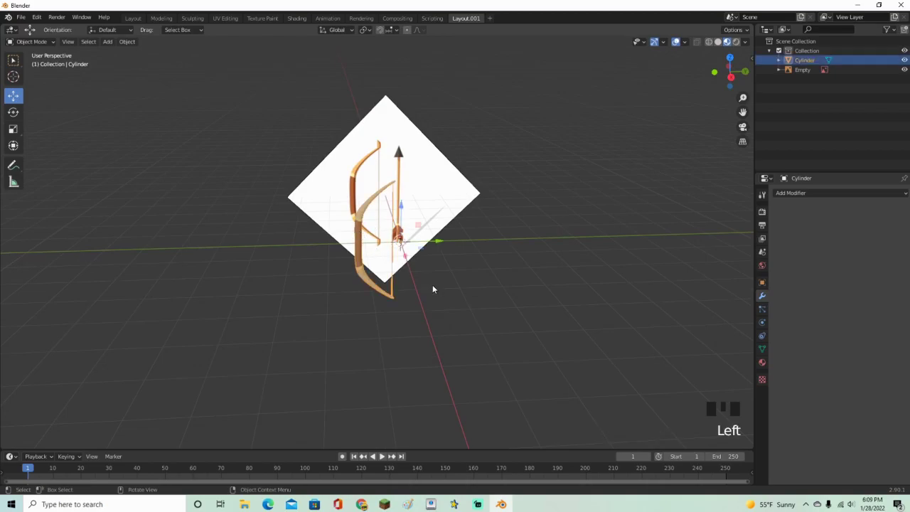
Move the bow along the negative Y axis clear of the reference image and deselect it in right orthographic view
{"action": "left_click_drag", "start_coordinate": [435, 242], "coordinate": [225, 249]}
{"action": "left_click", "coordinate": [457, 291]}
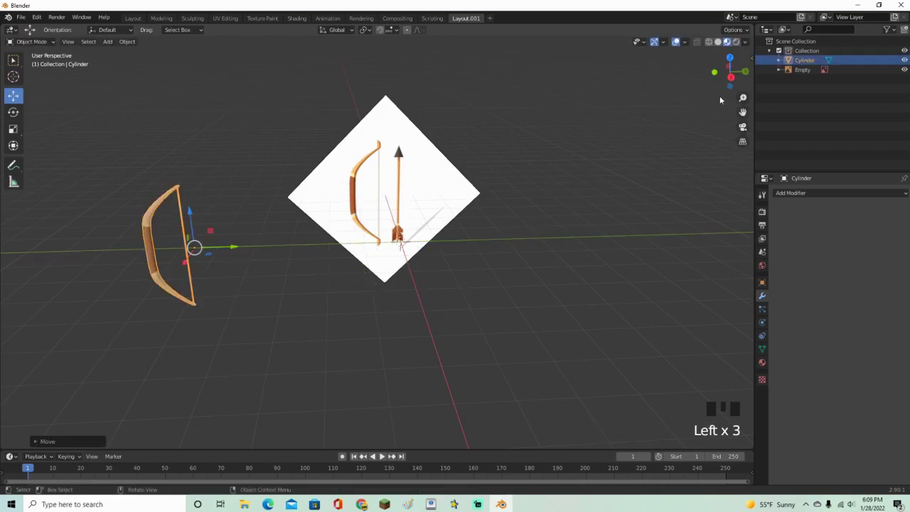
{"action": "left_click", "coordinate": [730, 77]}
{"action": "left_click", "coordinate": [619, 212]}
Add a cylinder mesh for the arrow and scale it down in edit mode to roughly the arrow shaft's thickness
{"action": "scroll", "coordinate": [633, 230], "scroll_direction": "up", "scroll_amount": 4}
{"action": "middle_click_drag", "start_coordinate": [634, 230], "coordinate": [522, 215], "text": "shift"}
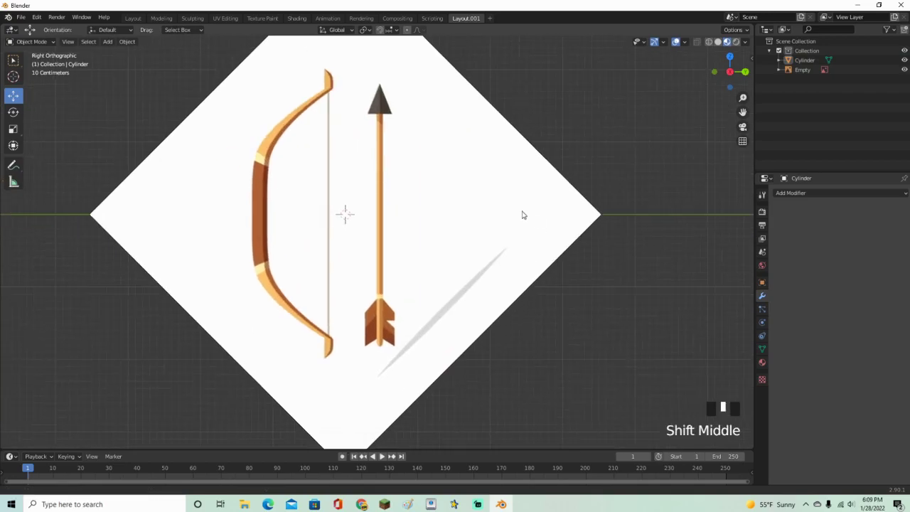
{"action": "scroll", "coordinate": [465, 220], "scroll_direction": "up", "scroll_amount": 3}
{"action": "middle_click_drag", "start_coordinate": [465, 219], "coordinate": [447, 244], "text": "shift"}
{"action": "key", "text": "shift+a"}
{"action": "mouse_move", "coordinate": [447, 245]}
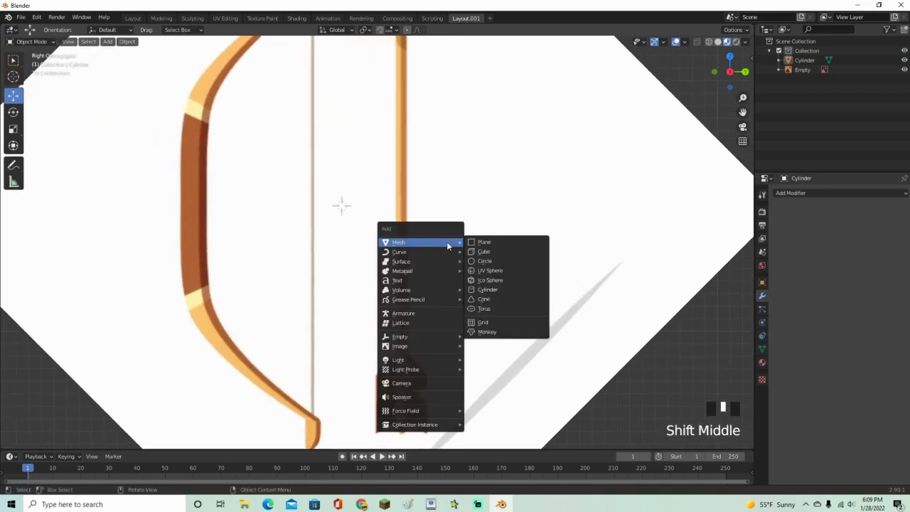
{"action": "left_click", "coordinate": [489, 289]}
{"action": "key", "text": "Tab"}
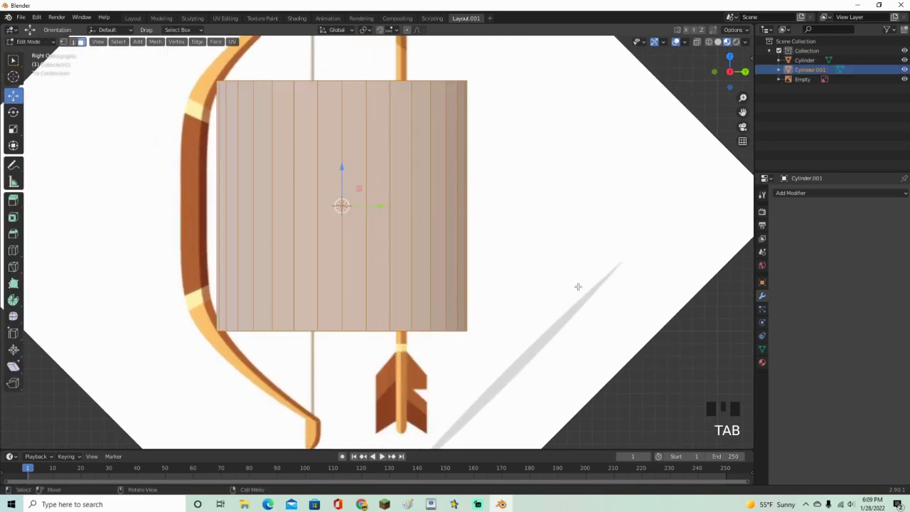
{"action": "key", "text": "s"}
{"action": "left_click", "coordinate": [345, 207]}
{"action": "scroll", "coordinate": [345, 207], "scroll_direction": "up", "scroll_amount": 2}
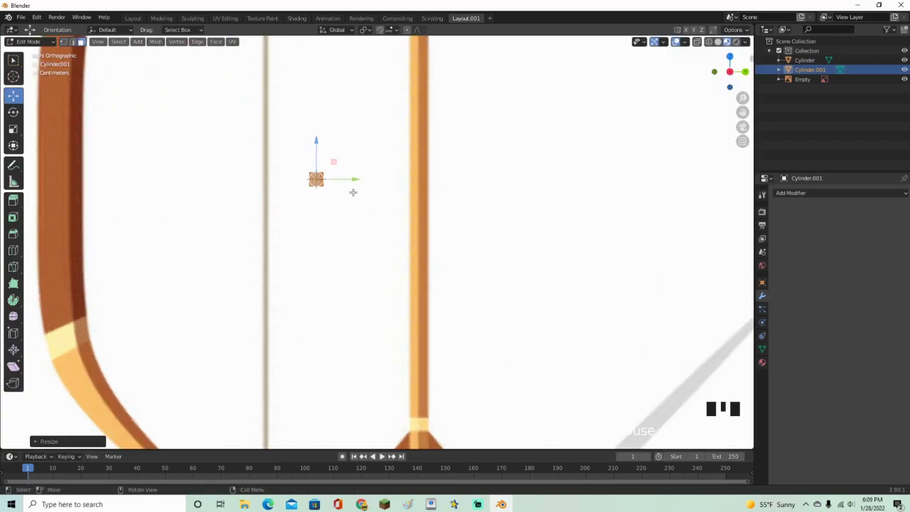
Move the small cylinder along Y onto the reference arrow's shaft and scale it to match the shaft's width
{"action": "left_click_drag", "start_coordinate": [393, 181], "coordinate": [422, 187]}
{"action": "left_click_drag", "start_coordinate": [346, 180], "coordinate": [455, 198]}
{"action": "key", "text": "g"}
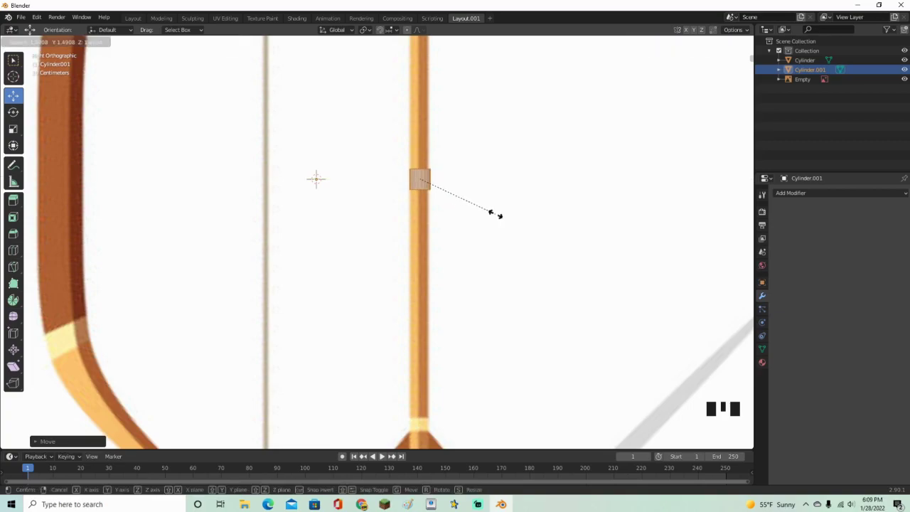
{"action": "left_click", "coordinate": [495, 214]}
{"action": "scroll", "coordinate": [463, 235], "scroll_direction": "up", "scroll_amount": 5}
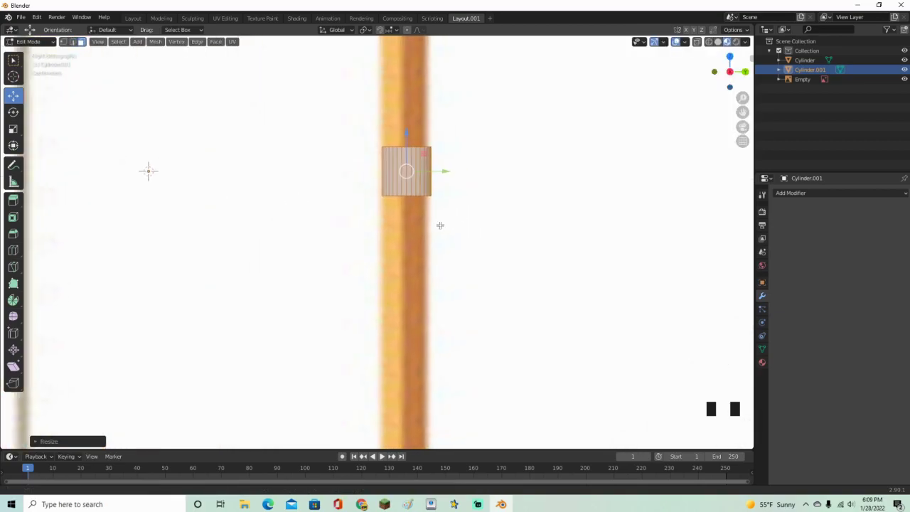
{"action": "middle_click_drag", "start_coordinate": [443, 223], "coordinate": [418, 236], "text": "shift"}
{"action": "left_click_drag", "start_coordinate": [413, 182], "coordinate": [422, 199]}
Raise the cylinder along Z to the upper end of the shaft, directly beneath the reference arrowhead
{"action": "scroll", "coordinate": [427, 212], "scroll_direction": "down", "scroll_amount": 7}
{"action": "scroll", "coordinate": [426, 212], "scroll_direction": "down", "scroll_amount": 1}
{"action": "middle_click_drag", "start_coordinate": [427, 212], "coordinate": [410, 336], "text": "shift"}
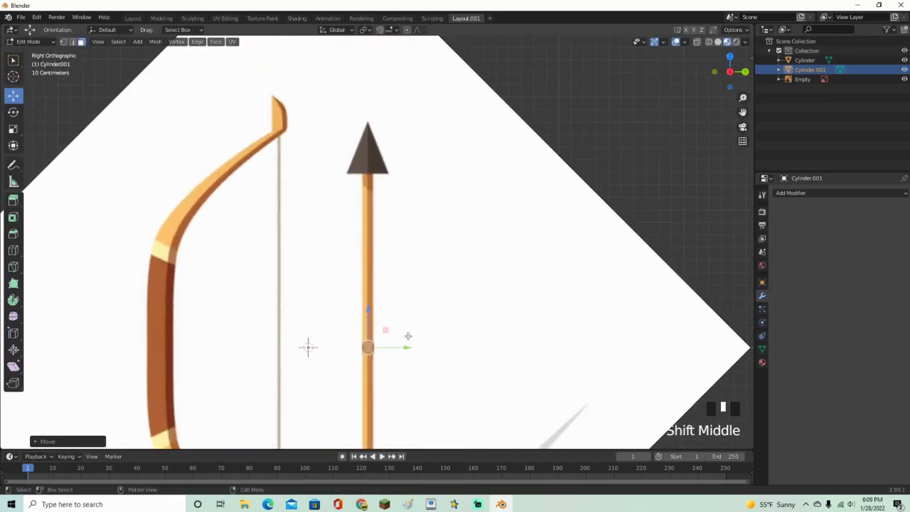
{"action": "left_click_drag", "start_coordinate": [372, 322], "coordinate": [371, 268]}
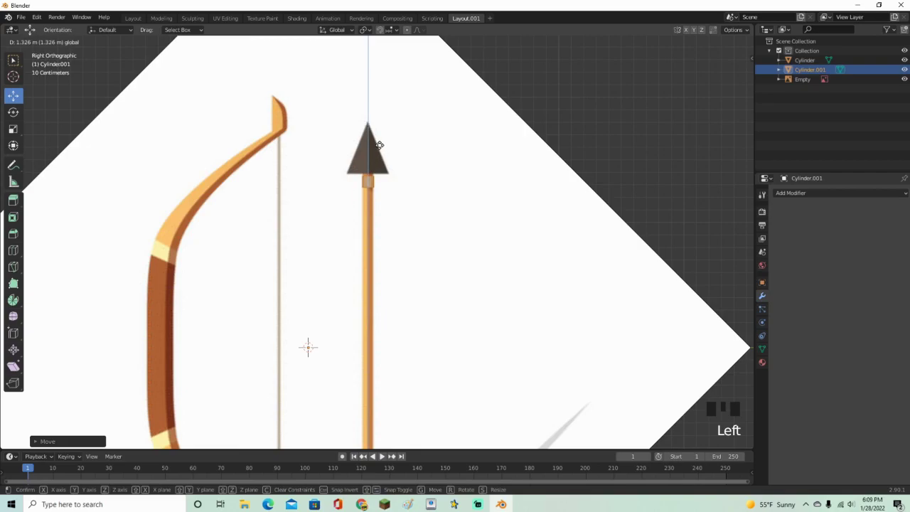
{"action": "left_click_drag", "start_coordinate": [379, 141], "coordinate": [379, 142]}
Select the cylinder's bottom face and pull it down along Z to the fletching to form the long arrow shaft
{"action": "middle_click_drag", "start_coordinate": [379, 142], "coordinate": [345, 156]}
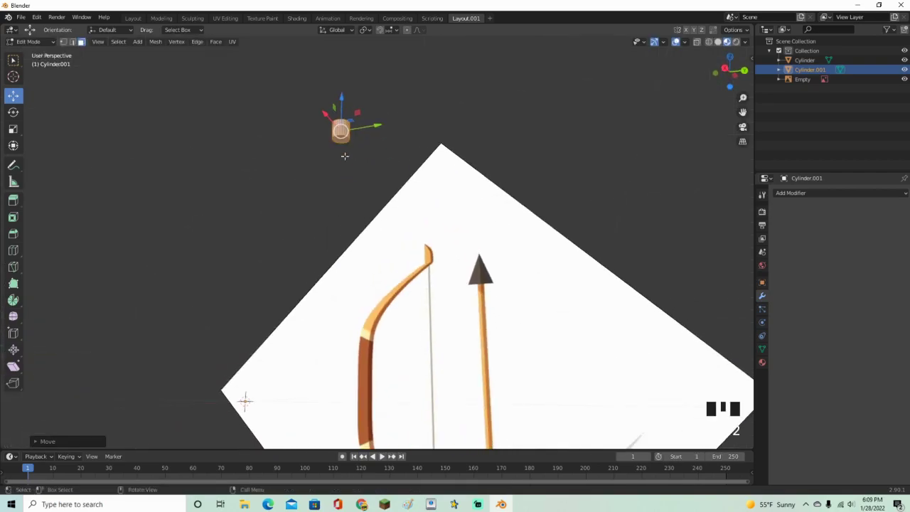
{"action": "left_click", "coordinate": [344, 139]}
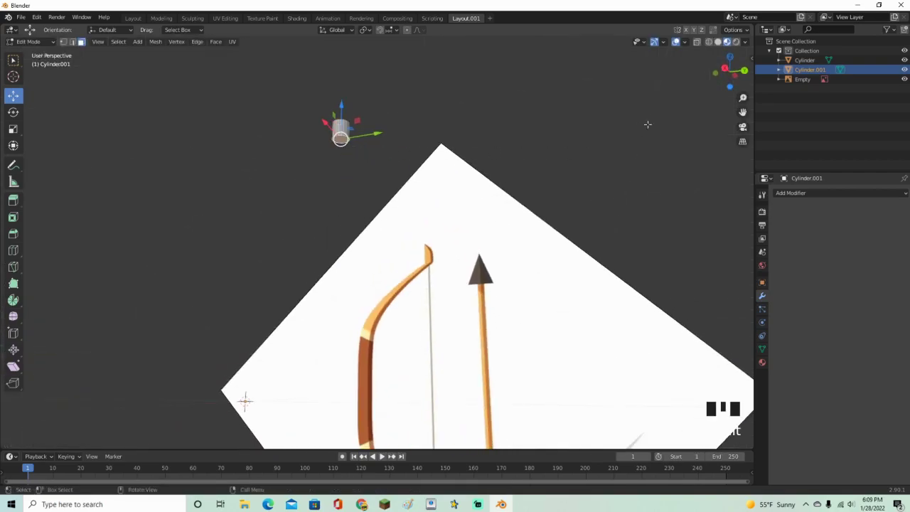
{"action": "left_click", "coordinate": [734, 76]}
{"action": "left_click", "coordinate": [708, 71]}
{"action": "left_click", "coordinate": [729, 71]}
{"action": "middle_click_drag", "start_coordinate": [465, 158], "coordinate": [363, 91]}
{"action": "double_click", "coordinate": [364, 79]}
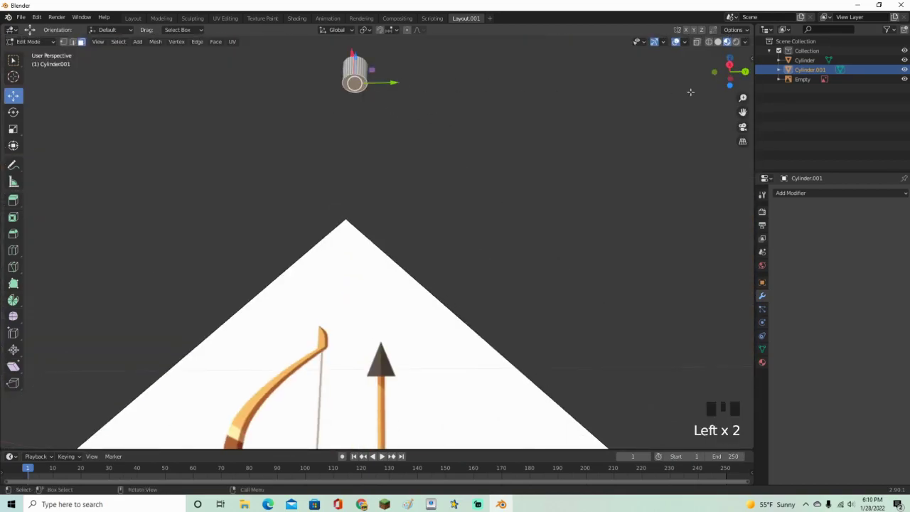
{"action": "left_click", "coordinate": [729, 66]}
{"action": "scroll", "coordinate": [490, 282], "scroll_direction": "down", "scroll_amount": 4}
{"action": "scroll", "coordinate": [490, 282], "scroll_direction": "down", "scroll_amount": 1, "text": "shift"}
{"action": "scroll", "coordinate": [495, 146], "scroll_direction": "down", "scroll_amount": 2}
{"action": "left_click_drag", "start_coordinate": [386, 115], "coordinate": [412, 348]}
Adjust the shaft's bottom face along Z to where the rounded end of the reference shaft begins
{"action": "middle_click_drag", "start_coordinate": [429, 311], "coordinate": [438, 200], "text": "shift"}
{"action": "scroll", "coordinate": [548, 291], "scroll_direction": "up", "scroll_amount": 8}
{"action": "middle_click_drag", "start_coordinate": [605, 360], "coordinate": [564, 244], "text": "shift"}
{"action": "scroll", "coordinate": [552, 234], "scroll_direction": "up", "scroll_amount": 4}
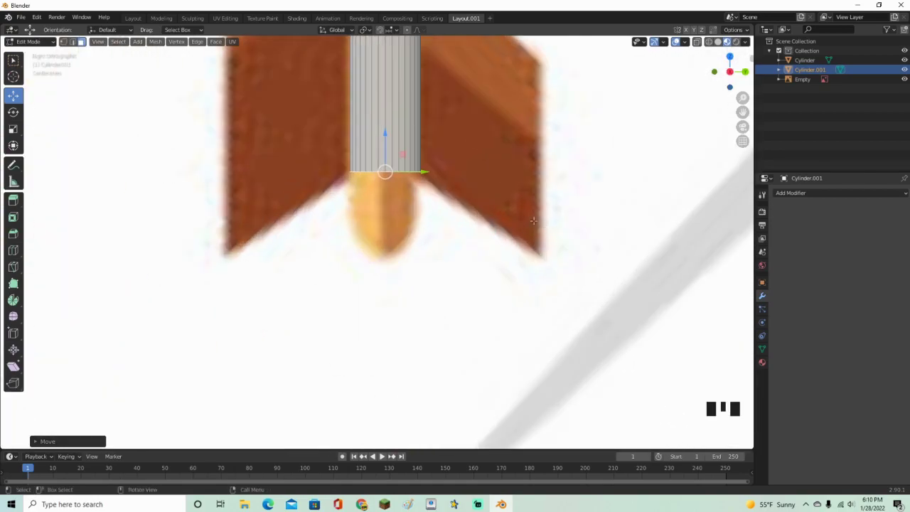
{"action": "left_click_drag", "start_coordinate": [384, 152], "coordinate": [384, 186]}
Extrude the shaft's bottom face downward in several short segments, scaling each one smaller to round off the end
{"action": "scroll", "coordinate": [536, 242], "scroll_direction": "up", "scroll_amount": 2}
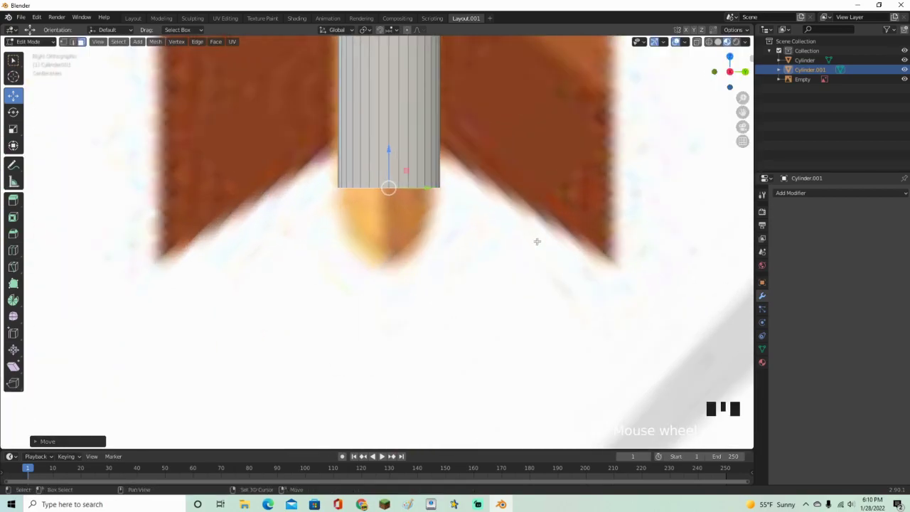
{"action": "middle_click_drag", "start_coordinate": [537, 241], "coordinate": [519, 299], "text": "shift"}
{"action": "key", "text": "e"}
{"action": "left_click", "coordinate": [542, 311]}
{"action": "key", "text": "s"}
{"action": "left_click", "coordinate": [529, 315]}
{"action": "key", "text": "e"}
{"action": "left_click", "coordinate": [529, 323]}
{"action": "key", "text": "s"}
{"action": "left_click", "coordinate": [500, 328]}
{"action": "key", "text": "e"}
{"action": "left_click", "coordinate": [501, 340]}
{"action": "key", "text": "s"}
{"action": "left_click", "coordinate": [453, 344]}
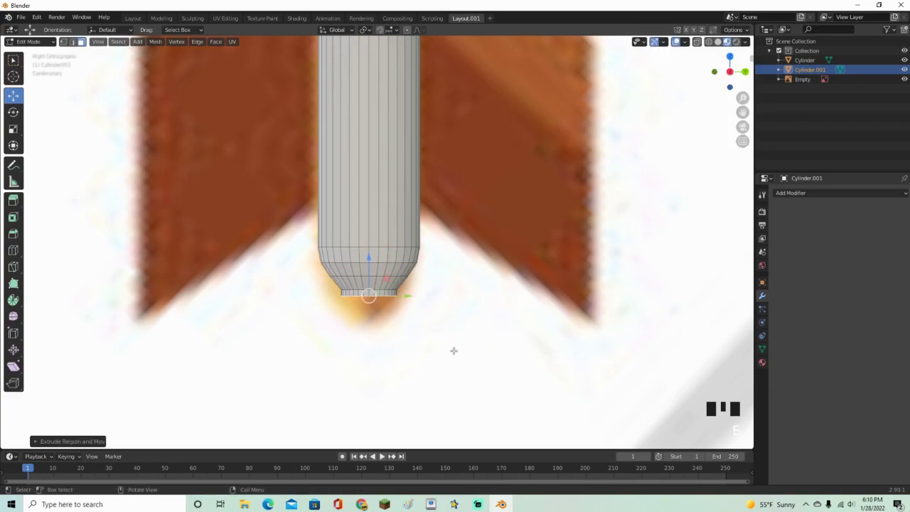
{"action": "key", "text": "s"}
{"action": "left_click", "coordinate": [446, 339]}
Select the shaft's top face and align it along Z with the base of the reference arrowhead
{"action": "scroll", "coordinate": [469, 323], "scroll_direction": "down", "scroll_amount": 10}
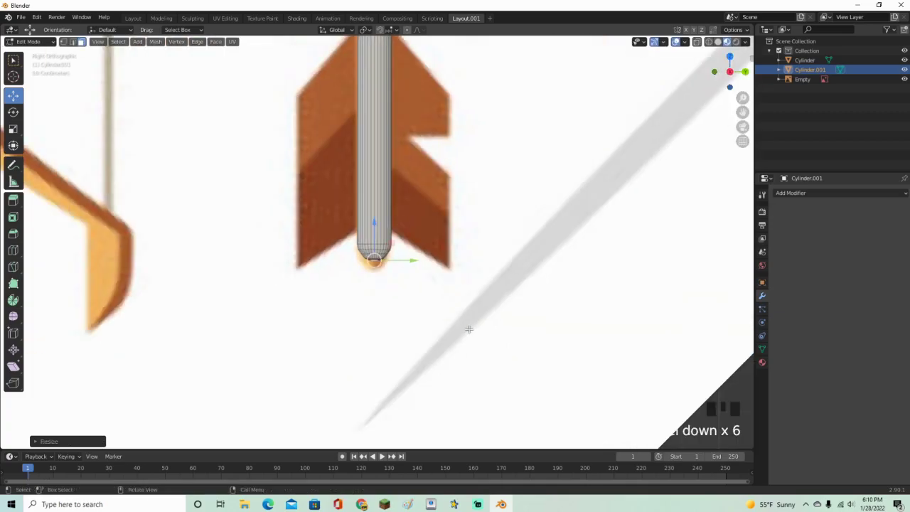
{"action": "scroll", "coordinate": [499, 307], "scroll_direction": "down", "scroll_amount": 4}
{"action": "middle_click_drag", "start_coordinate": [490, 179], "coordinate": [501, 427], "text": "shift"}
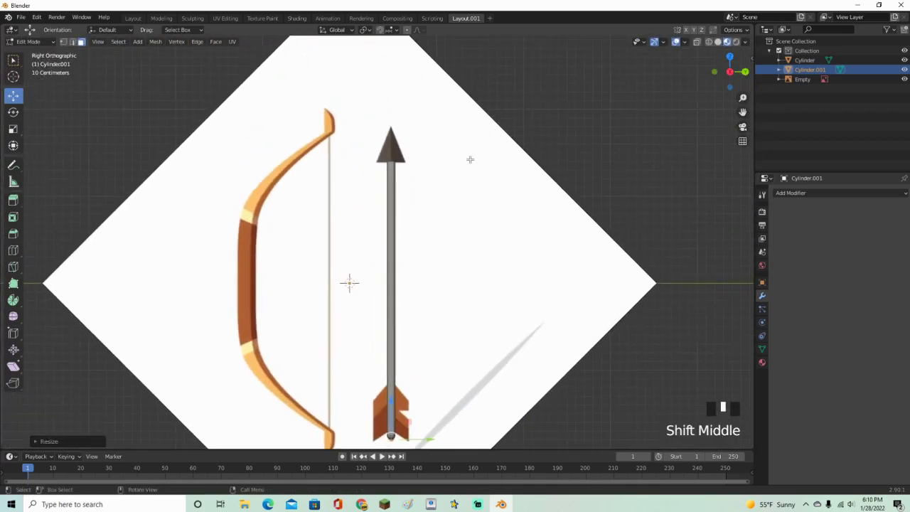
{"action": "middle_click_drag", "start_coordinate": [470, 159], "coordinate": [467, 251], "text": "shift"}
{"action": "left_click", "coordinate": [685, 116]}
{"action": "scroll", "coordinate": [569, 178], "scroll_direction": "up", "scroll_amount": 12}
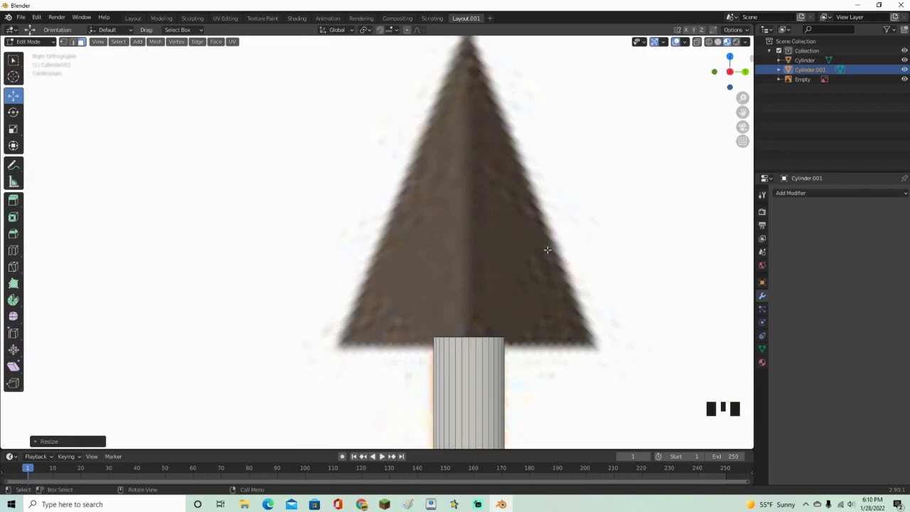
{"action": "middle_click_drag", "start_coordinate": [548, 250], "coordinate": [509, 303]}
{"action": "scroll", "coordinate": [508, 304], "scroll_direction": "down", "scroll_amount": 3}
{"action": "scroll", "coordinate": [508, 304], "scroll_direction": "down", "scroll_amount": 3}
{"action": "left_click", "coordinate": [646, 122]}
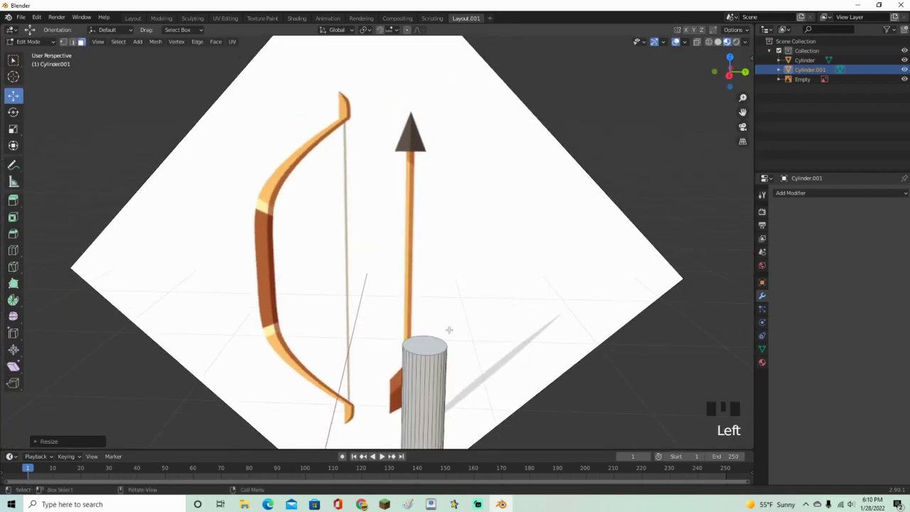
{"action": "left_click", "coordinate": [428, 348]}
{"action": "left_click", "coordinate": [729, 75]}
{"action": "scroll", "coordinate": [583, 154], "scroll_direction": "up", "scroll_amount": 3}
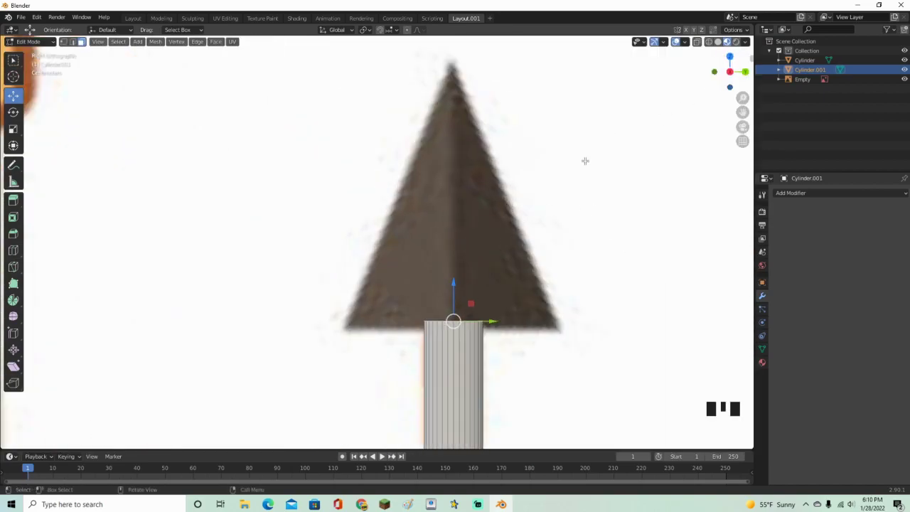
{"action": "middle_click_drag", "start_coordinate": [582, 154], "coordinate": [475, 179], "text": "shift"}
{"action": "left_click_drag", "start_coordinate": [333, 254], "coordinate": [337, 262]}
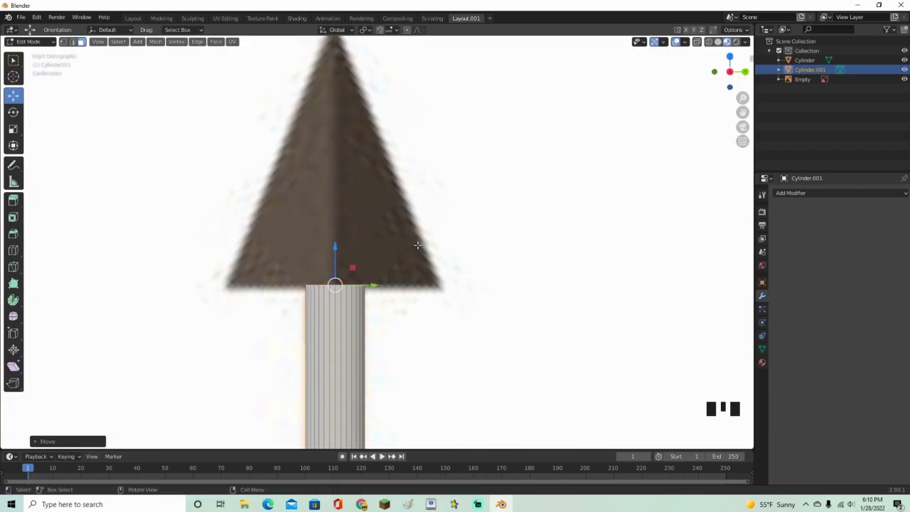
Extrude the shaft's top face in place and scale it outward to the width of the arrowhead's base
{"action": "key", "text": "e"}
{"action": "right_click", "coordinate": [476, 242]}
{"action": "key", "text": "s"}
{"action": "left_click", "coordinate": [689, 275]}
{"action": "key", "text": "s"}
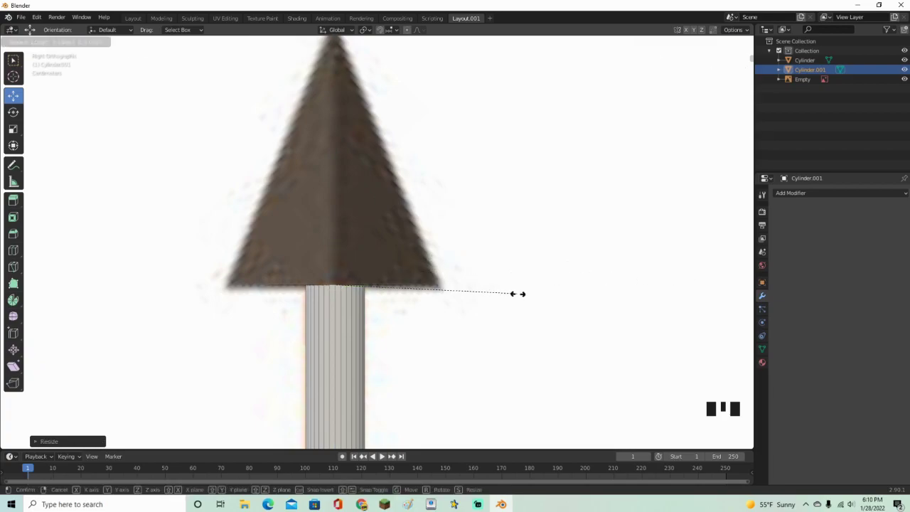
{"action": "left_click", "coordinate": [600, 313]}
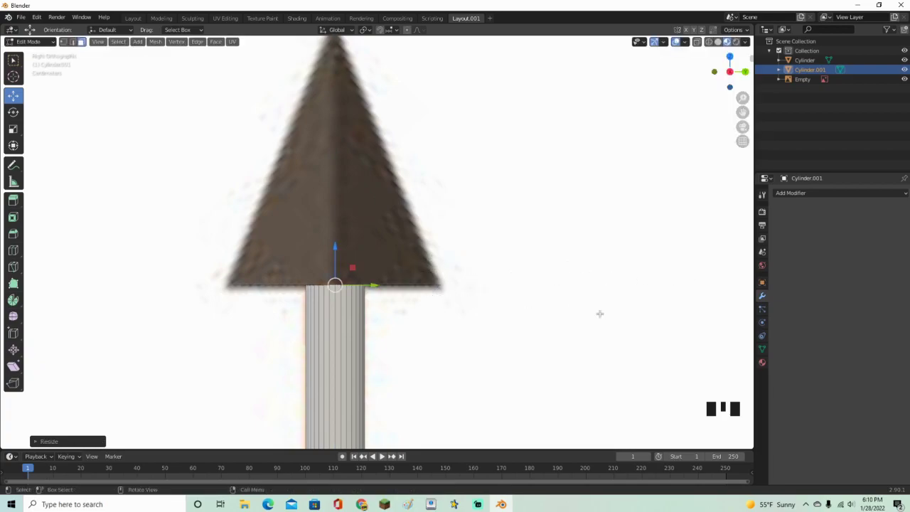
Extrude the widened top face upward to the height of the reference arrowhead's tip
{"action": "key", "text": "e"}
{"action": "left_click", "coordinate": [577, 176]}
{"action": "middle_click_drag", "start_coordinate": [576, 176], "coordinate": [624, 286], "text": "shift"}
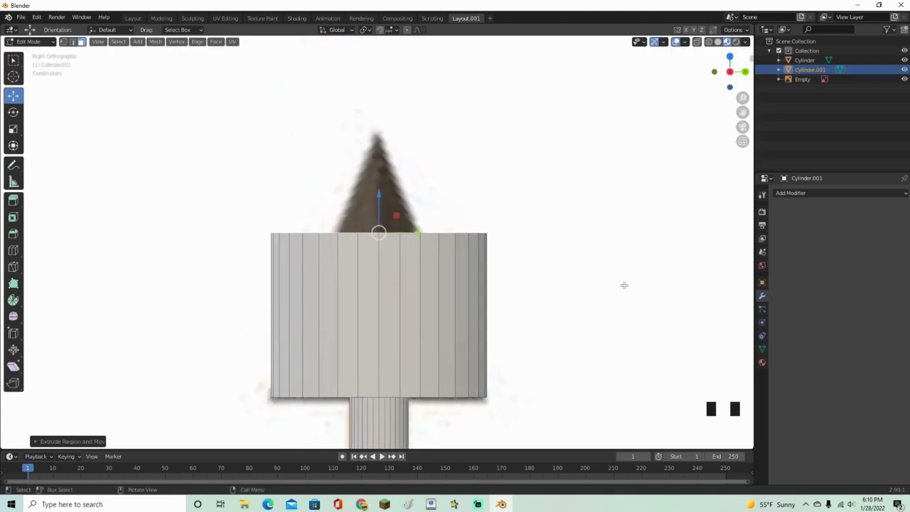
{"action": "key", "text": "e"}
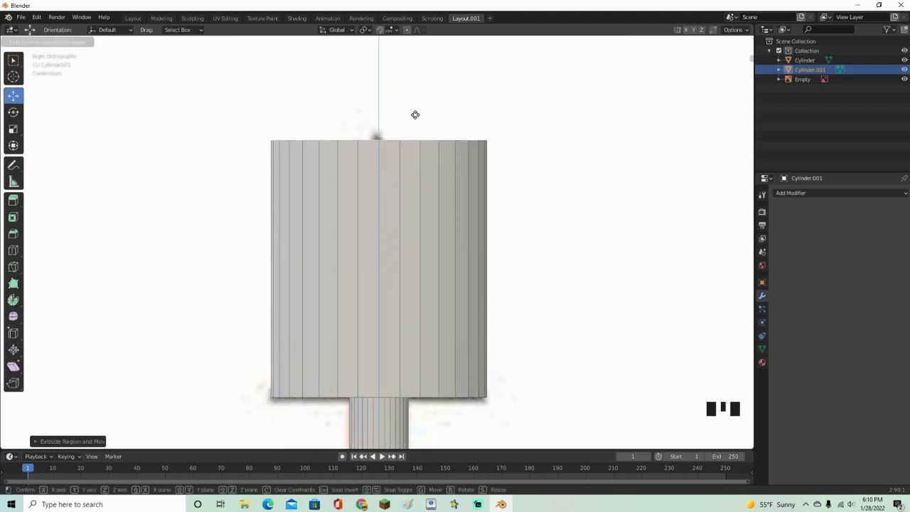
{"action": "left_click", "coordinate": [417, 110]}
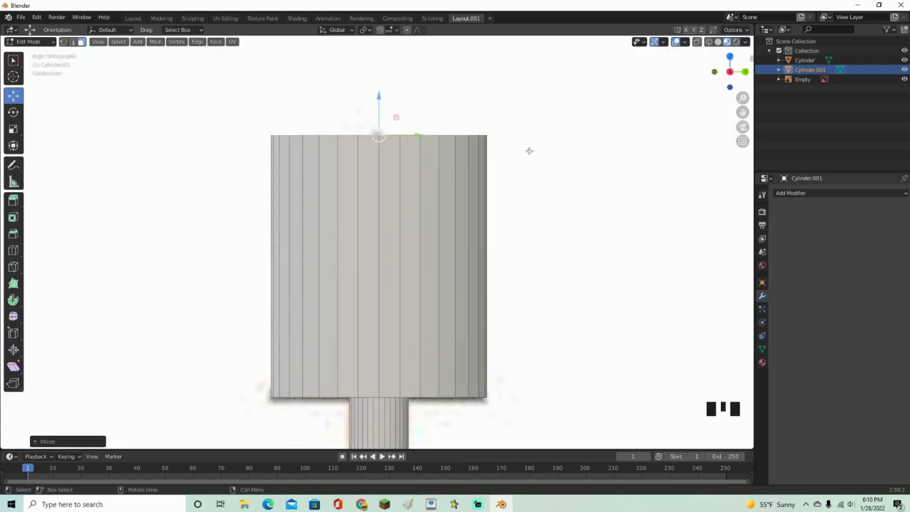
Scale the arrowhead's top face to 0 so that it tapers to a point
{"action": "key", "text": "s"}
{"action": "key", "text": "0"}
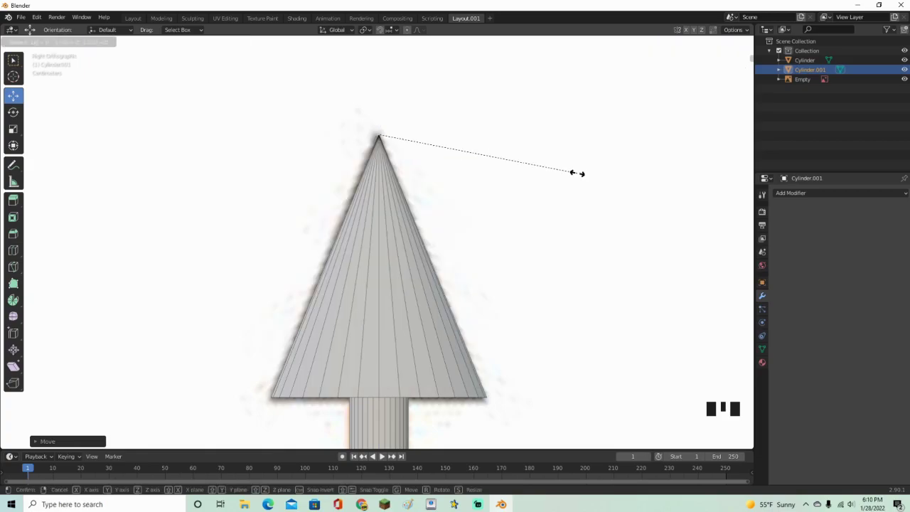
{"action": "key", "text": "Return"}
{"action": "scroll", "coordinate": [579, 185], "scroll_direction": "down", "scroll_amount": 4}
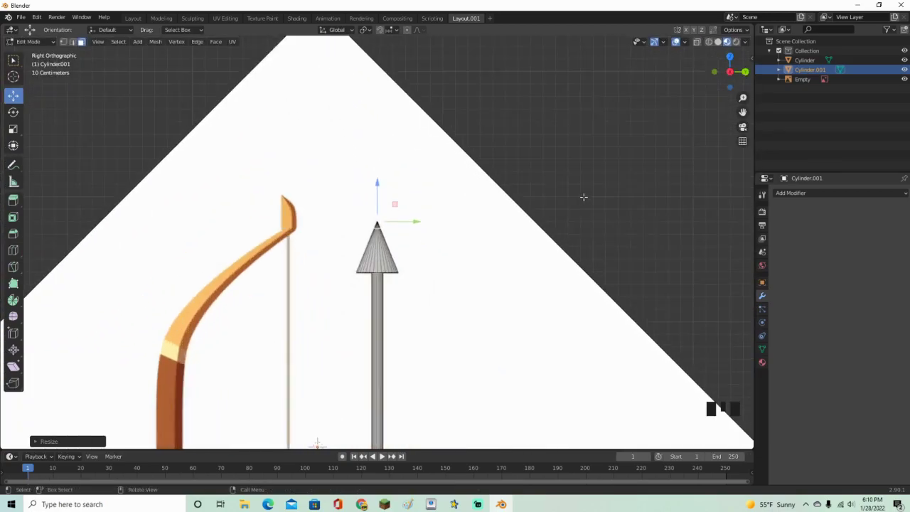
Examine the arrow's head and shaft in perspective, from the front and from the right against the reference
{"action": "key", "text": "Tab"}
{"action": "left_click", "coordinate": [589, 199]}
{"action": "middle_click_drag", "start_coordinate": [589, 200], "coordinate": [484, 170]}
{"action": "scroll", "coordinate": [483, 171], "scroll_direction": "down", "scroll_amount": 8}
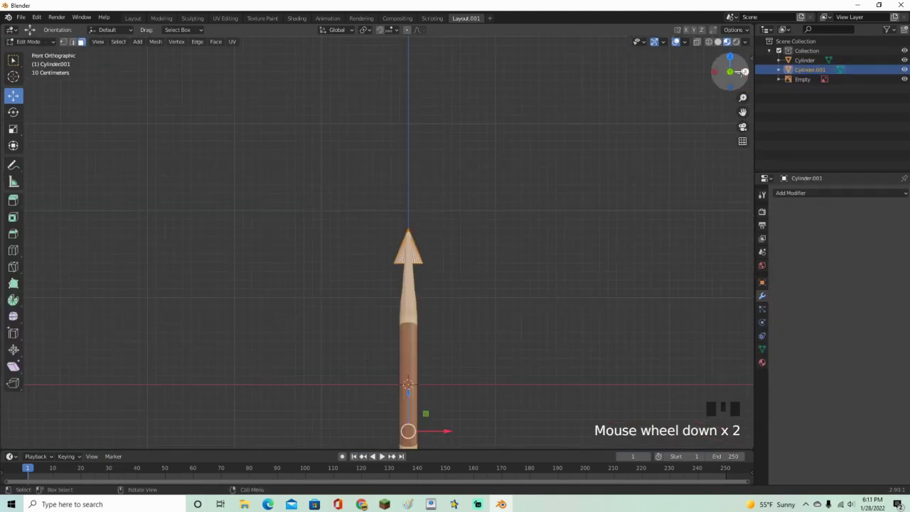
{"action": "left_click", "coordinate": [743, 72]}
{"action": "scroll", "coordinate": [585, 345], "scroll_direction": "down", "scroll_amount": 3}
{"action": "scroll", "coordinate": [571, 175], "scroll_direction": "up", "scroll_amount": 1, "text": "shift"}
{"action": "scroll", "coordinate": [461, 309], "scroll_direction": "up", "scroll_amount": 8}
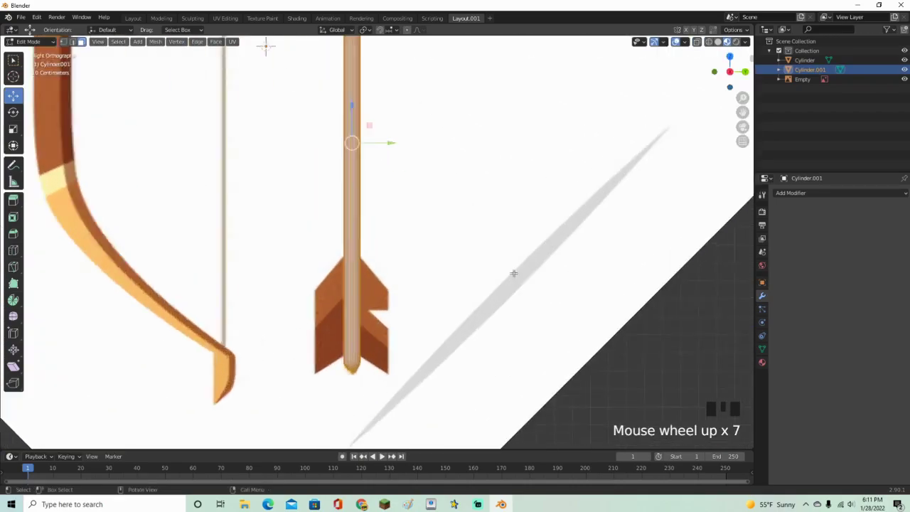
{"action": "middle_click_drag", "start_coordinate": [461, 308], "coordinate": [488, 142], "text": "shift"}
In vertex select mode, duplicate a vertex at the shaft's rounded end and move it to the left fletching's lowest outer corner
{"action": "left_click", "coordinate": [64, 42]}
{"action": "scroll", "coordinate": [421, 227], "scroll_direction": "up", "scroll_amount": 5}
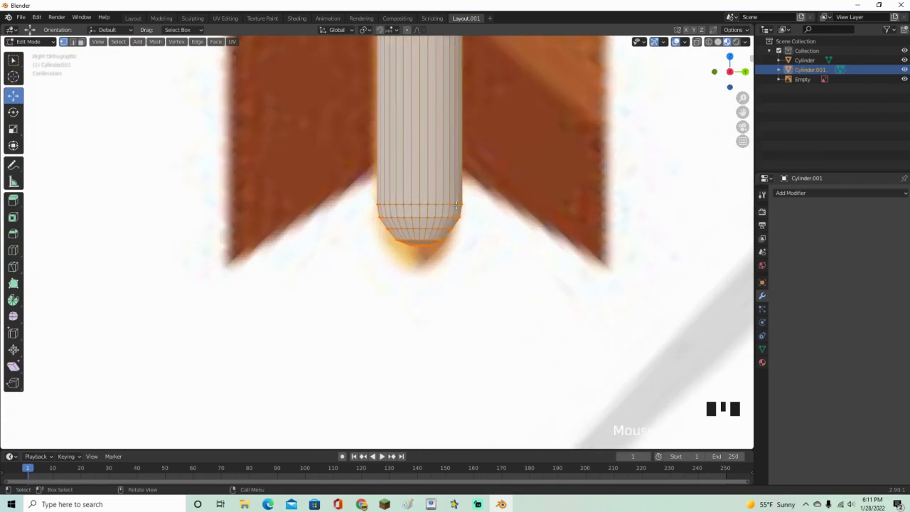
{"action": "left_click", "coordinate": [456, 205]}
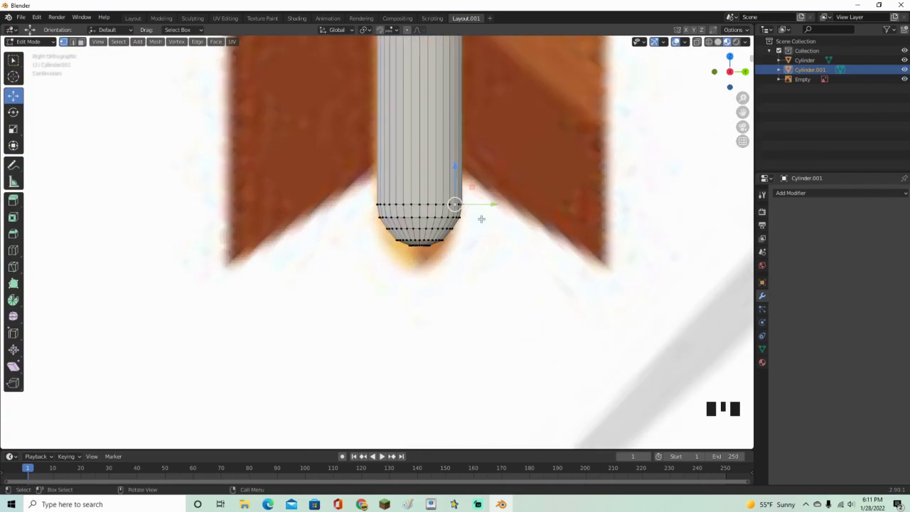
{"action": "key", "text": "shift+d"}
{"action": "right_click", "coordinate": [481, 219]}
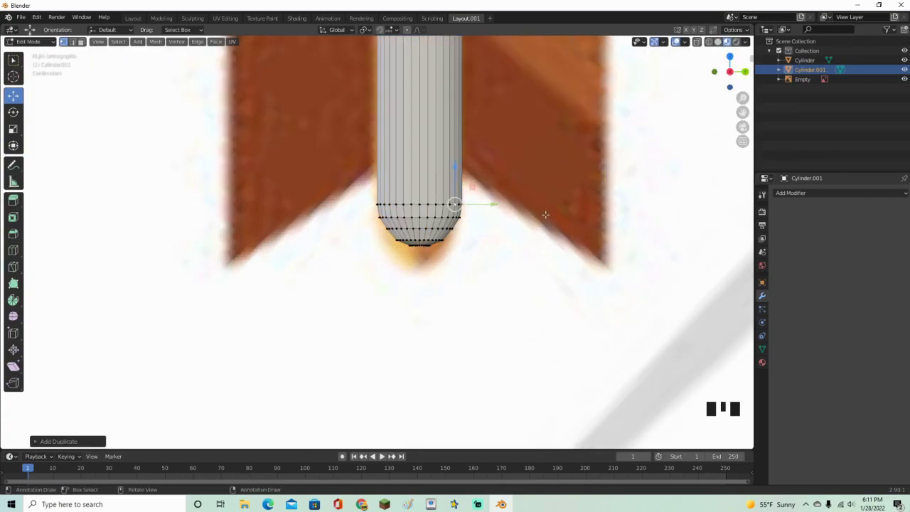
{"action": "key", "text": "g"}
{"action": "left_click", "coordinate": [322, 270]}
Extrude the corner vertex up to the left fletching's upper outer corner, and from there to where its slanted upper edge meets the shaft
{"action": "middle_click_drag", "start_coordinate": [324, 279], "coordinate": [304, 412], "text": "shift"}
{"action": "scroll", "coordinate": [279, 402], "scroll_direction": "down", "scroll_amount": 1}
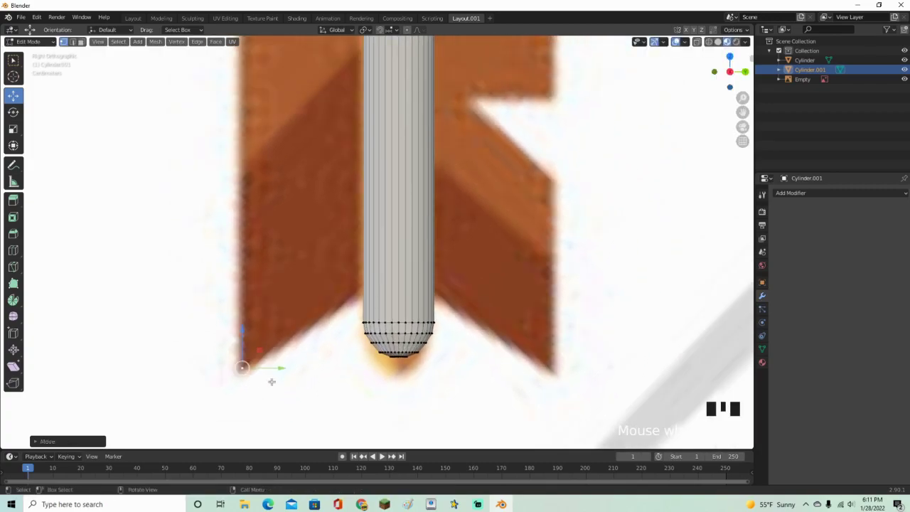
{"action": "middle_click_drag", "start_coordinate": [368, 256], "coordinate": [354, 404], "text": "shift"}
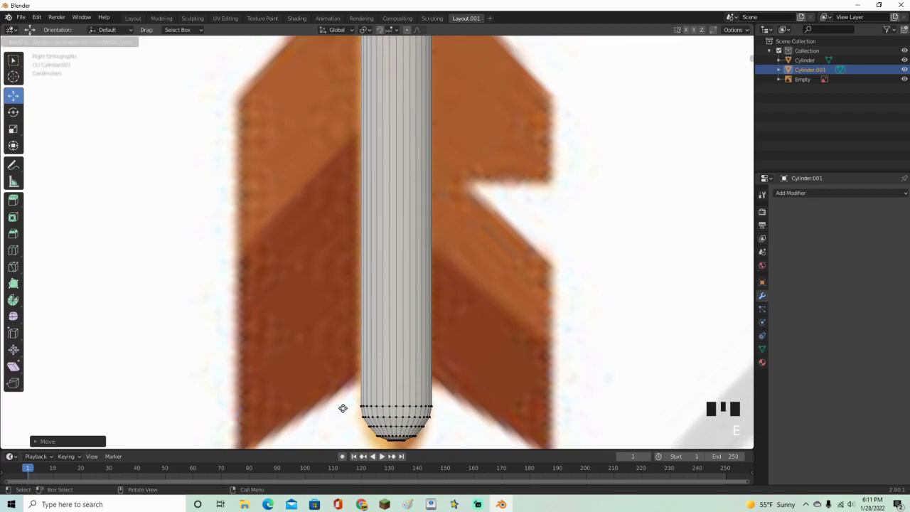
{"action": "left_click", "coordinate": [337, 64]}
{"action": "middle_click_drag", "start_coordinate": [368, 262], "coordinate": [294, 351], "text": "shift"}
{"action": "key", "text": "e"}
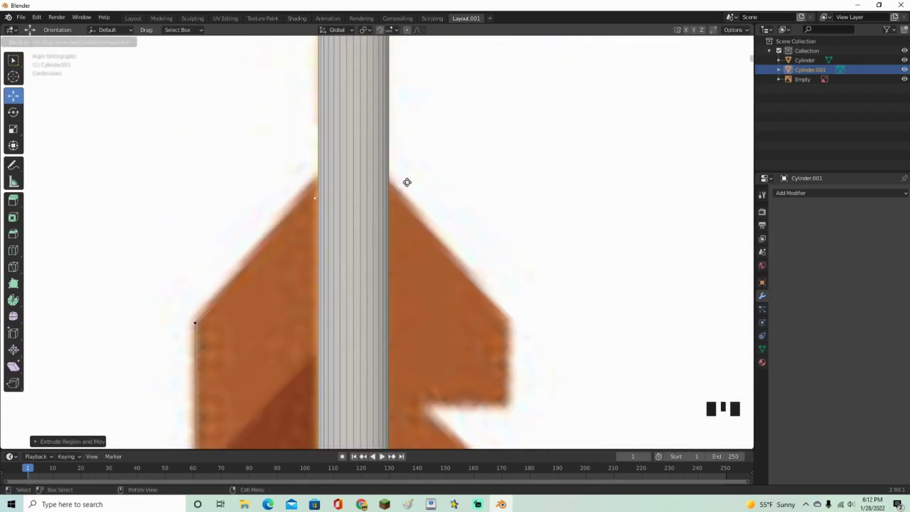
{"action": "left_click", "coordinate": [411, 161]}
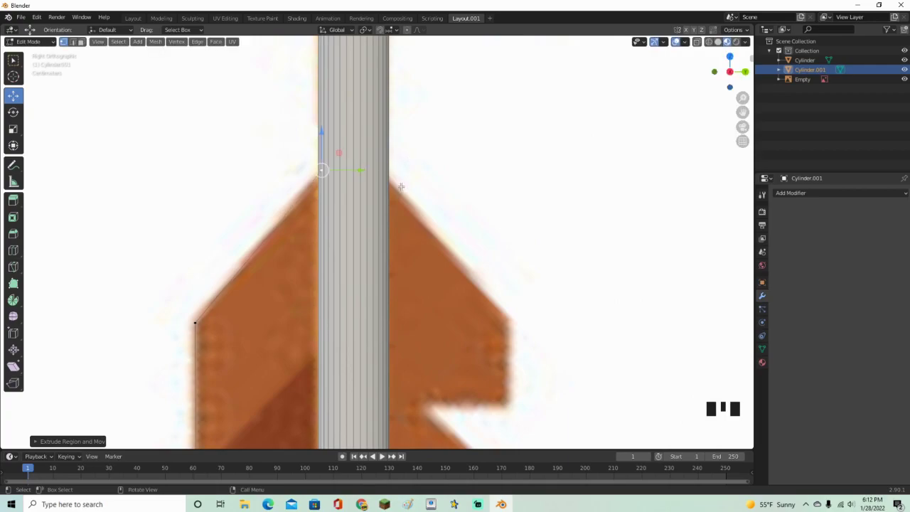
{"action": "key", "text": "g"}
{"action": "left_click", "coordinate": [427, 249]}
Extrude the outline down the shaft to the fletching's lower edge, and from there out to the lowest outer corner
{"action": "scroll", "coordinate": [448, 299], "scroll_direction": "down", "scroll_amount": 4}
{"action": "middle_click_drag", "start_coordinate": [467, 349], "coordinate": [451, 205], "text": "shift"}
{"action": "key", "text": "e"}
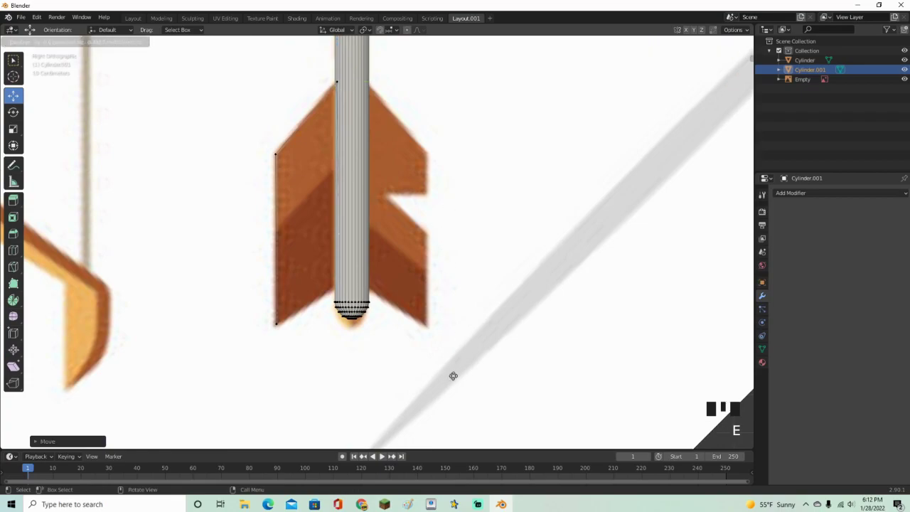
{"action": "left_click", "coordinate": [449, 410]}
{"action": "key", "text": "e"}
{"action": "left_click", "coordinate": [399, 359]}
Merge the two neighbouring vertices at the fletching's lowest outer corner and move the merged vertex onto the reference corner
{"action": "scroll", "coordinate": [375, 356], "scroll_direction": "up", "scroll_amount": 5}
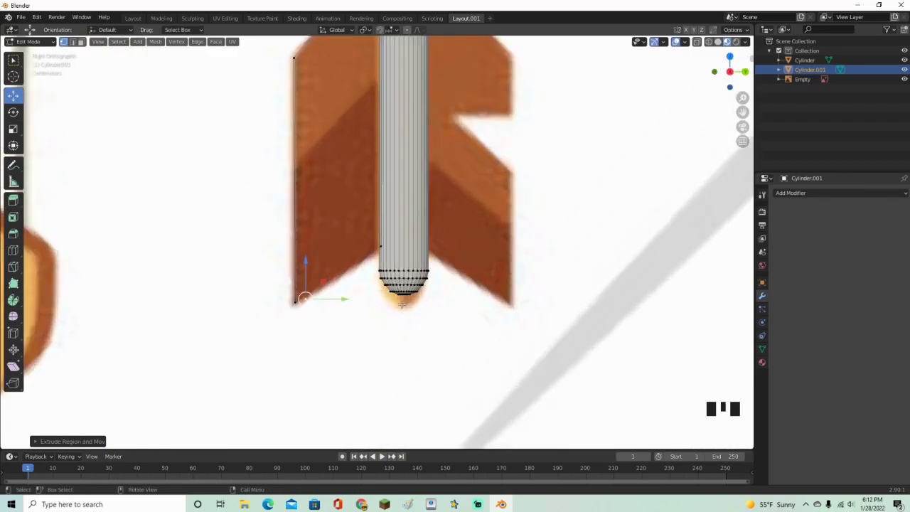
{"action": "left_click", "coordinate": [174, 392]}
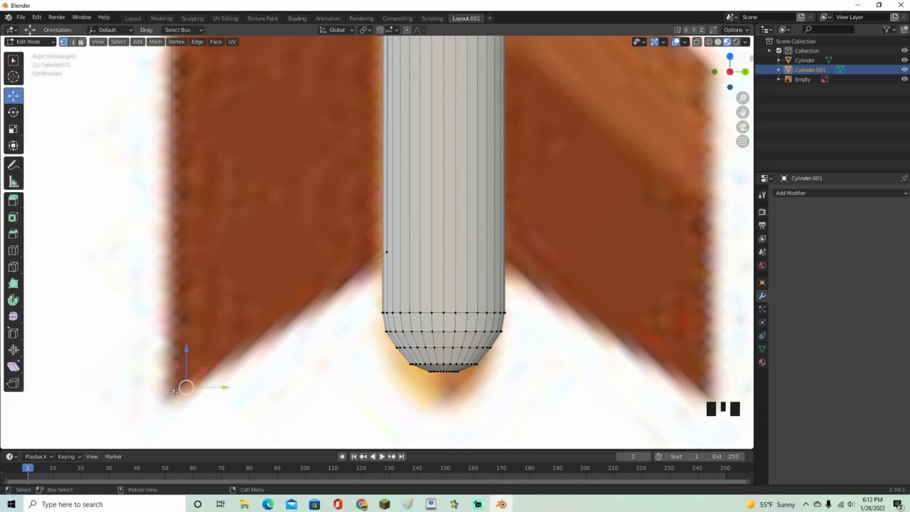
{"action": "scroll", "coordinate": [358, 317], "scroll_direction": "up", "scroll_amount": 1}
{"action": "right_click", "coordinate": [248, 369]}
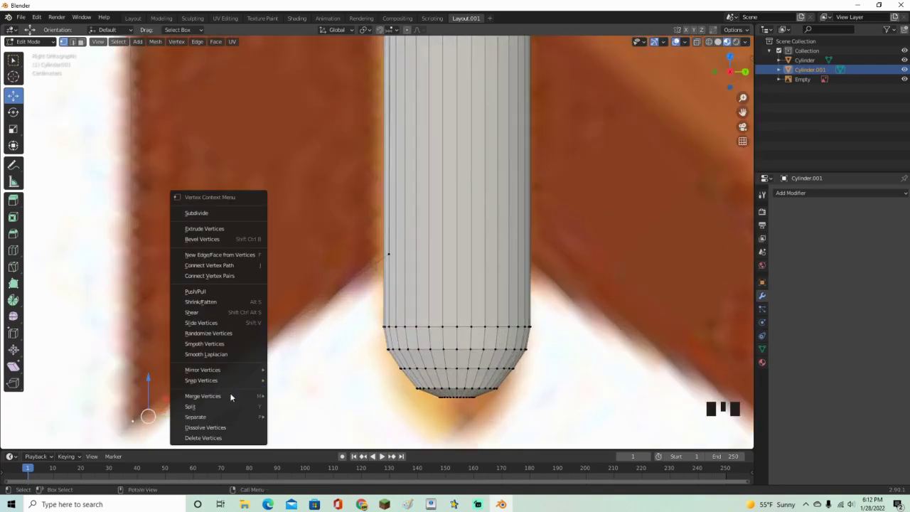
{"action": "mouse_move", "coordinate": [234, 396]}
{"action": "left_click", "coordinate": [289, 396]}
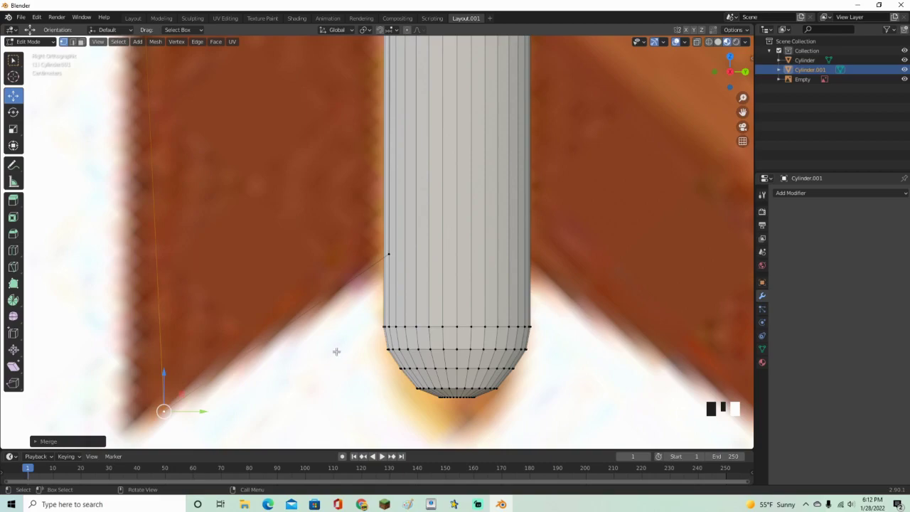
{"action": "scroll", "coordinate": [337, 349], "scroll_direction": "down", "scroll_amount": 2}
{"action": "key", "text": "g"}
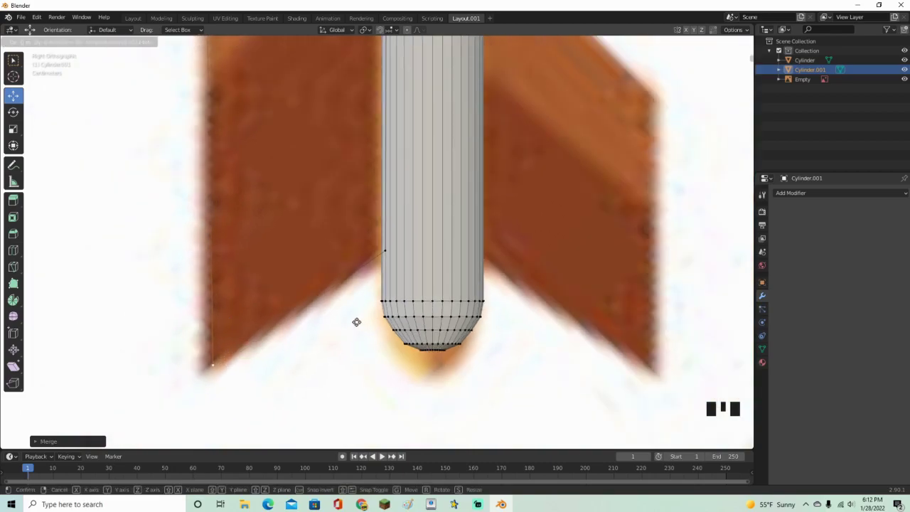
{"action": "left_click", "coordinate": [348, 325]}
Select the fletching's linked outline and fill it with a face
{"action": "scroll", "coordinate": [355, 318], "scroll_direction": "down", "scroll_amount": 7}
{"action": "middle_click_drag", "start_coordinate": [394, 275], "coordinate": [330, 375], "text": "shift"}
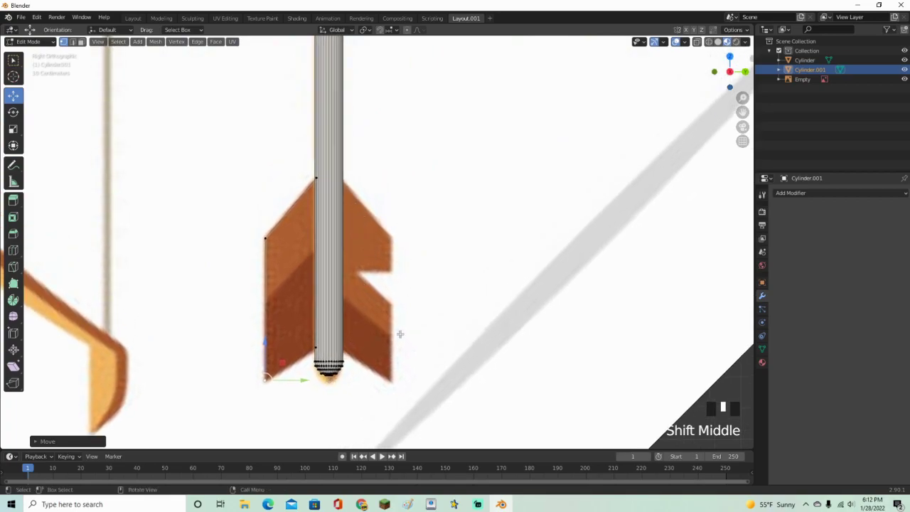
{"action": "middle_click_drag", "start_coordinate": [387, 377], "coordinate": [355, 331]}
{"action": "scroll", "coordinate": [333, 343], "scroll_direction": "down", "scroll_amount": 2}
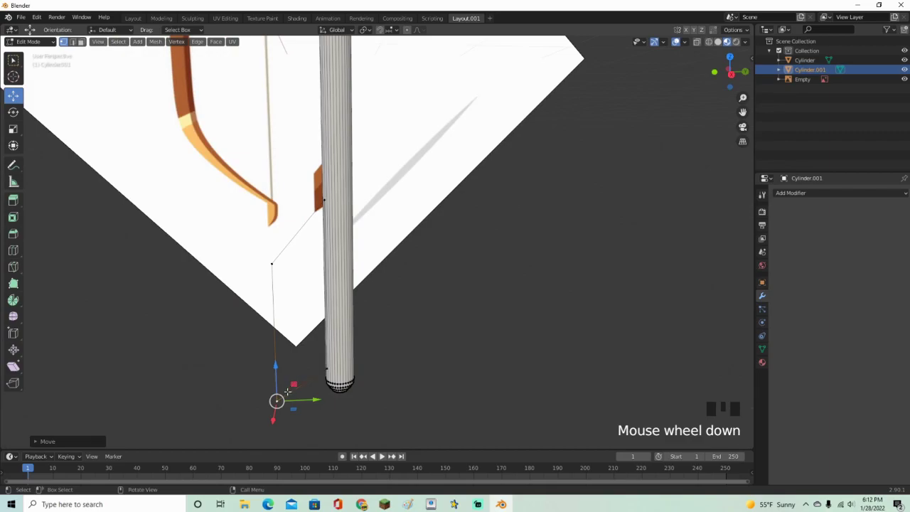
{"action": "key", "text": "l"}
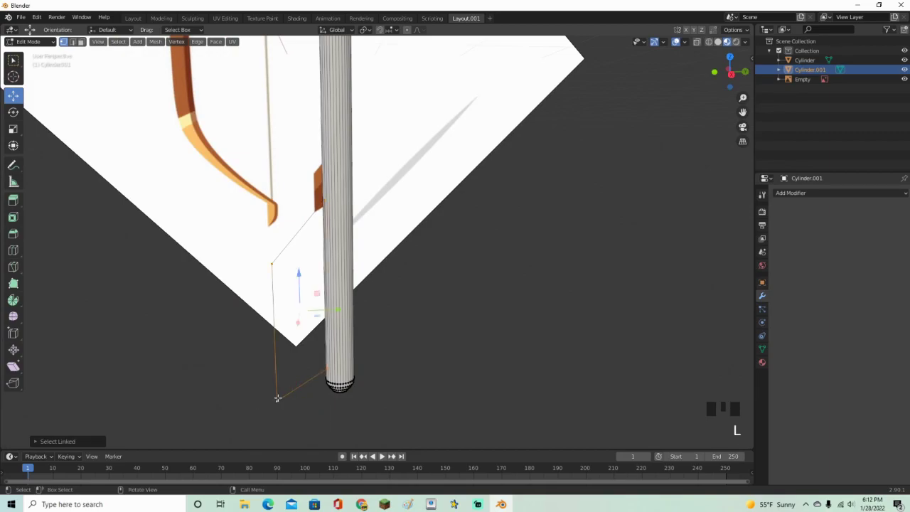
{"action": "mouse_move", "coordinate": [449, 212]}
{"action": "middle_mouse_down"}
{"action": "mouse_move", "coordinate": [463, 201]}
{"action": "mouse_move", "coordinate": [452, 210]}
{"action": "middle_mouse_up"}
{"action": "scroll", "coordinate": [436, 379], "scroll_direction": "up", "scroll_amount": 2}
{"action": "scroll", "coordinate": [320, 375], "scroll_direction": "down", "scroll_amount": 2}
{"action": "left_click", "coordinate": [302, 395]}
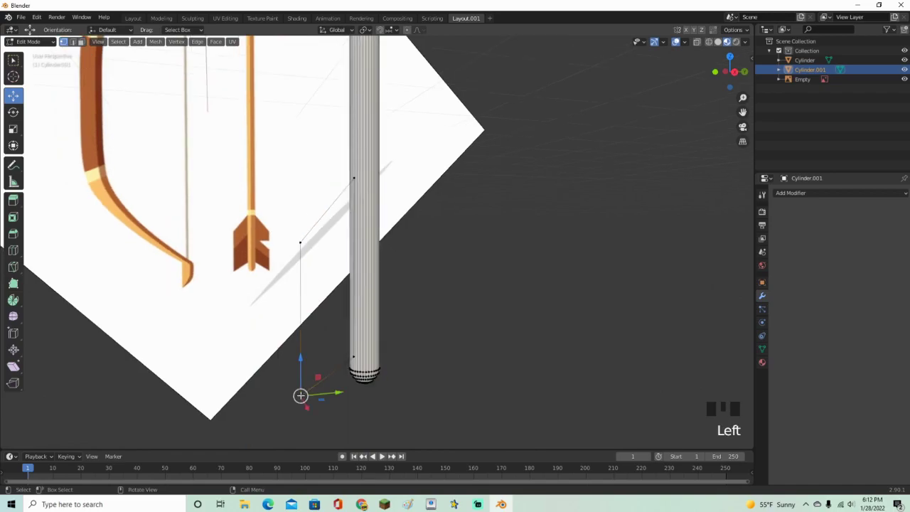
{"action": "key", "text": "l"}
{"action": "middle_click_drag", "start_coordinate": [318, 241], "coordinate": [298, 254]}
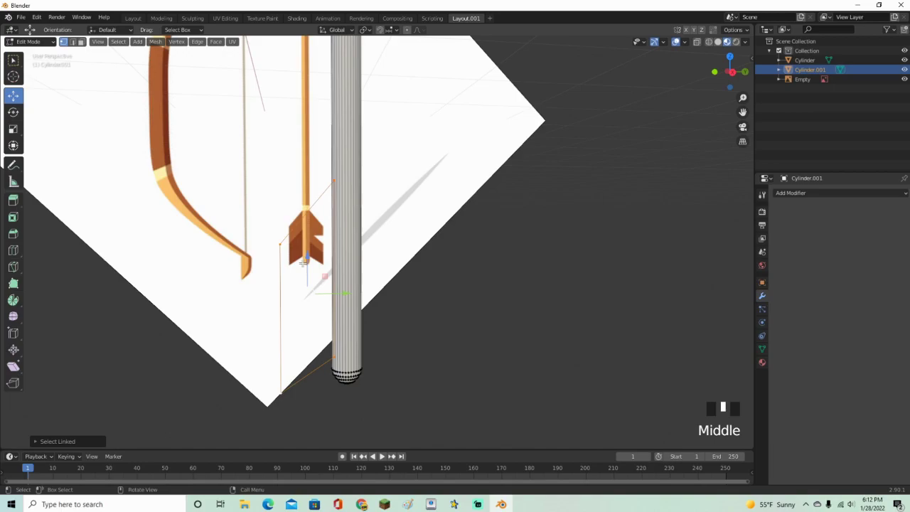
{"action": "key", "text": "f"}
In face select mode, extrude the flat fletching face along its normal to give it a small thickness
{"action": "middle_click_drag", "start_coordinate": [308, 292], "coordinate": [155, 81]}
{"action": "scroll", "coordinate": [470, 274], "scroll_direction": "up", "scroll_amount": 2, "text": "shift"}
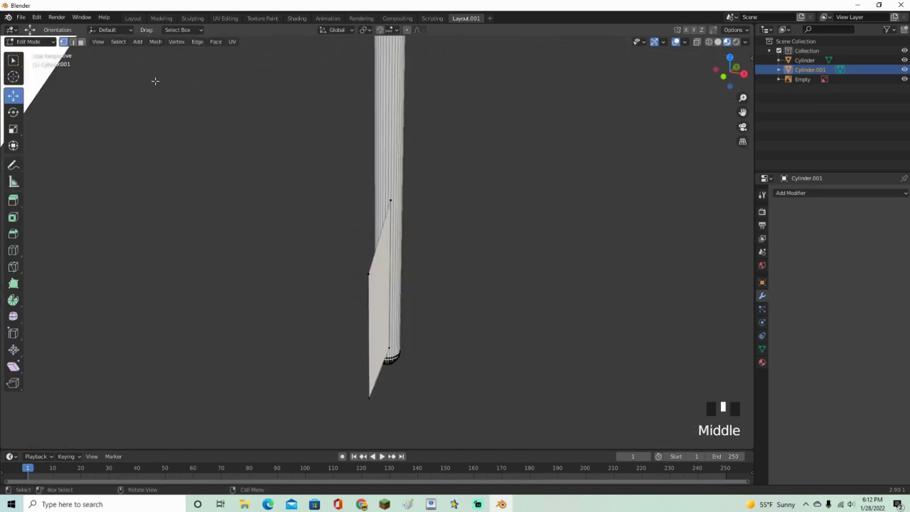
{"action": "left_click", "coordinate": [81, 41]}
{"action": "double_click", "coordinate": [386, 264]}
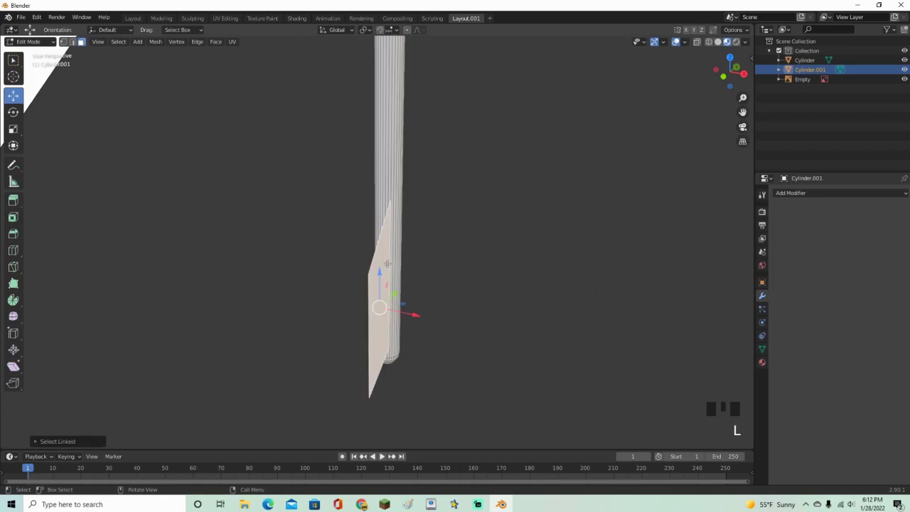
{"action": "middle_click_drag", "start_coordinate": [385, 264], "coordinate": [453, 268]}
{"action": "scroll", "coordinate": [469, 269], "scroll_direction": "up", "scroll_amount": 1}
{"action": "key", "text": "e"}
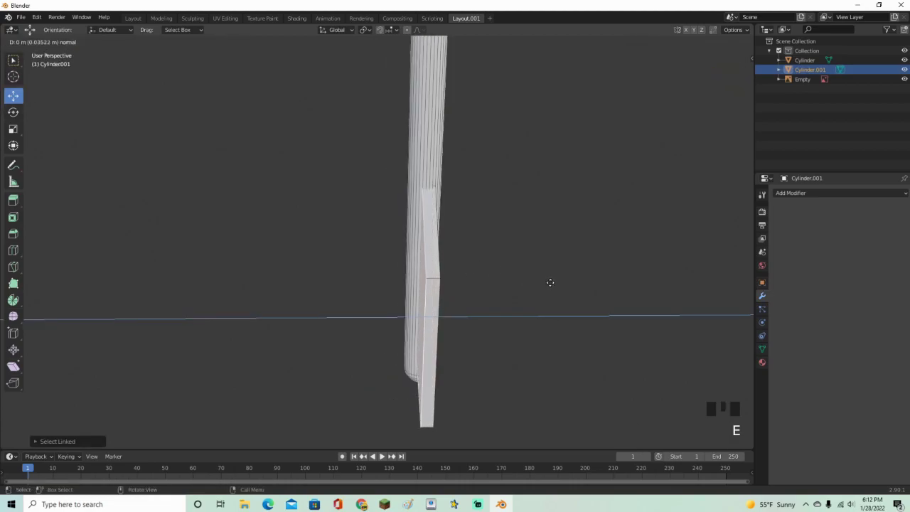
{"action": "left_click", "coordinate": [550, 282]}
Select all linked faces of the thickened fletching and check its alignment with the shaft
{"action": "middle_click_drag", "start_coordinate": [554, 280], "coordinate": [492, 296], "text": "shift"}
{"action": "scroll", "coordinate": [492, 297], "scroll_direction": "up", "scroll_amount": 3}
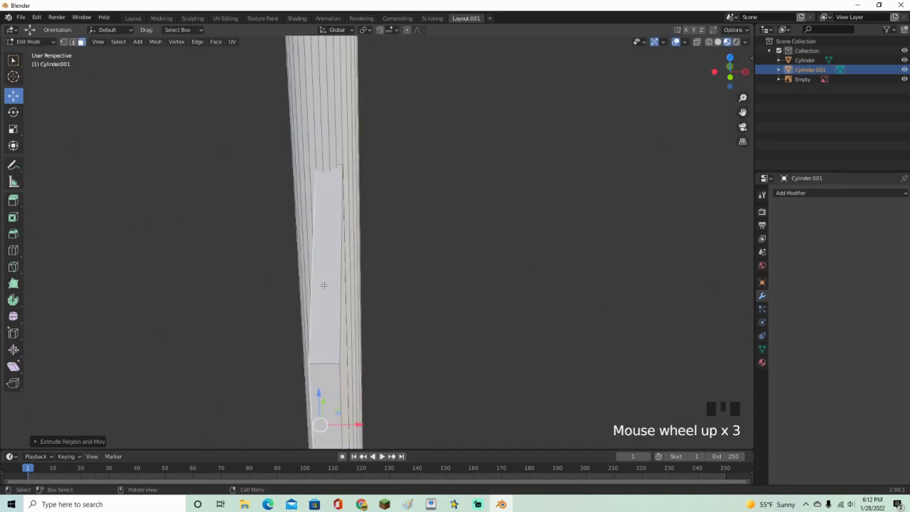
{"action": "key", "text": "l"}
{"action": "left_click", "coordinate": [332, 365]}
{"action": "key", "text": "l"}
{"action": "left_click", "coordinate": [729, 77]}
{"action": "middle_click_drag", "start_coordinate": [635, 147], "coordinate": [526, 213]}
Return to Object Mode and move the bow along the X axis, away from the arrow
{"action": "scroll", "coordinate": [350, 272], "scroll_direction": "down", "scroll_amount": 10}
{"action": "key", "text": "Tab"}
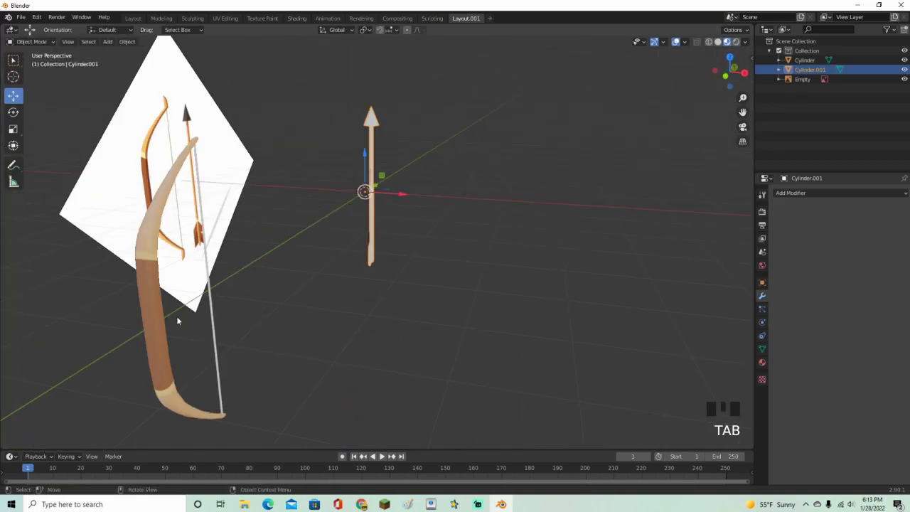
{"action": "left_click", "coordinate": [169, 327]}
{"action": "left_click", "coordinate": [163, 332]}
{"action": "left_click_drag", "start_coordinate": [246, 285], "coordinate": [161, 274]}
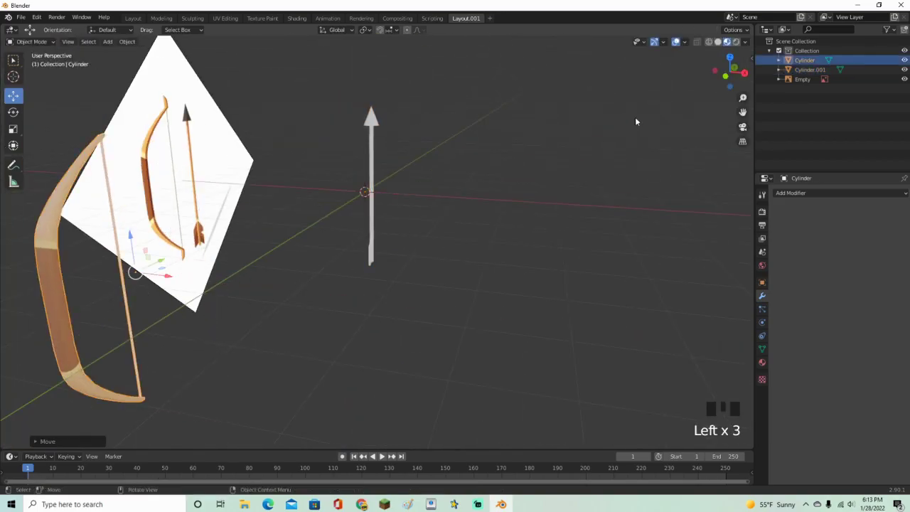
In front view, edit the arrow and move the selected fletching slightly along X to centre it on the shaft
{"action": "left_click", "coordinate": [713, 77]}
{"action": "scroll", "coordinate": [388, 264], "scroll_direction": "up", "scroll_amount": 9}
{"action": "left_click", "coordinate": [363, 272]}
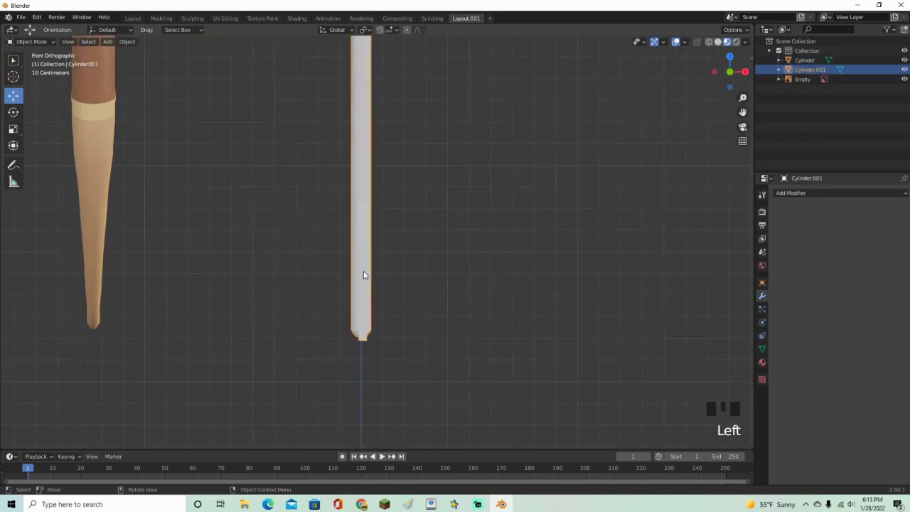
{"action": "key", "text": "Tab"}
{"action": "scroll", "coordinate": [362, 273], "scroll_direction": "up", "scroll_amount": 3}
{"action": "middle_click_drag", "start_coordinate": [405, 271], "coordinate": [427, 286], "text": "shift"}
{"action": "left_click_drag", "start_coordinate": [406, 308], "coordinate": [399, 307]}
Duplicate the fletching in place and rotate the copy 120 degrees about the Z axis
{"action": "middle_click_drag", "start_coordinate": [420, 264], "coordinate": [324, 283]}
{"action": "key", "text": "shift+d"}
{"action": "right_click", "coordinate": [400, 273]}
{"action": "key", "text": "r"}
{"action": "type", "text": "z120"}
{"action": "key", "text": "Return"}
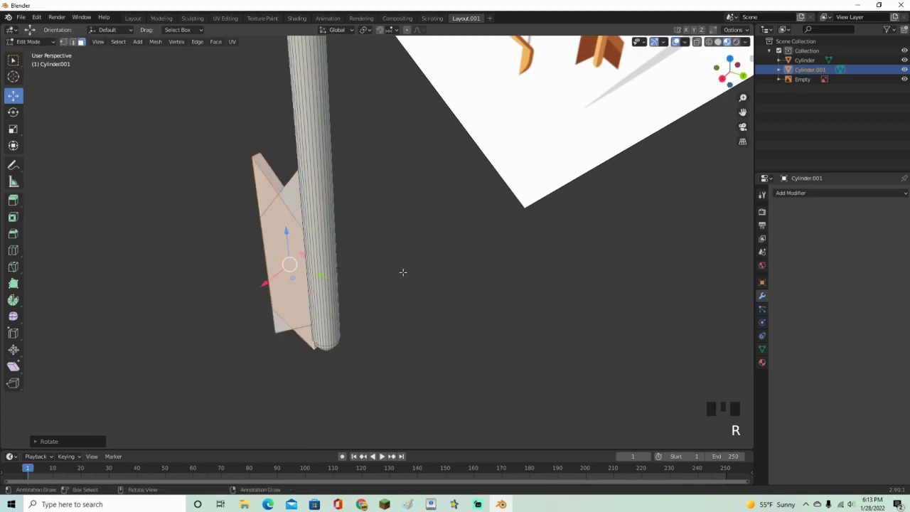
Move the rotated fletching copy to the other side of the shaft so that its inner edge sits against it
{"action": "middle_click_drag", "start_coordinate": [402, 272], "coordinate": [384, 279]}
{"action": "left_click_drag", "start_coordinate": [300, 316], "coordinate": [385, 291]}
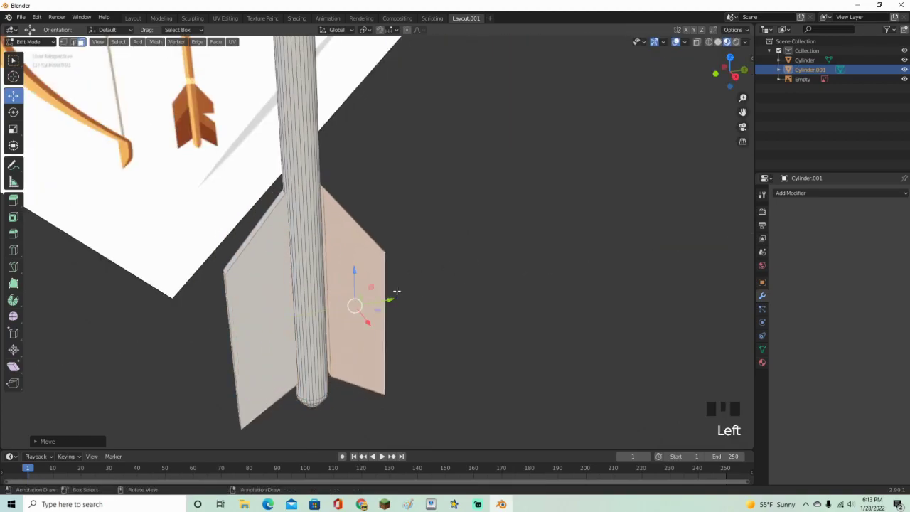
{"action": "middle_click_drag", "start_coordinate": [385, 290], "coordinate": [372, 288]}
{"action": "left_click_drag", "start_coordinate": [386, 297], "coordinate": [380, 297]}
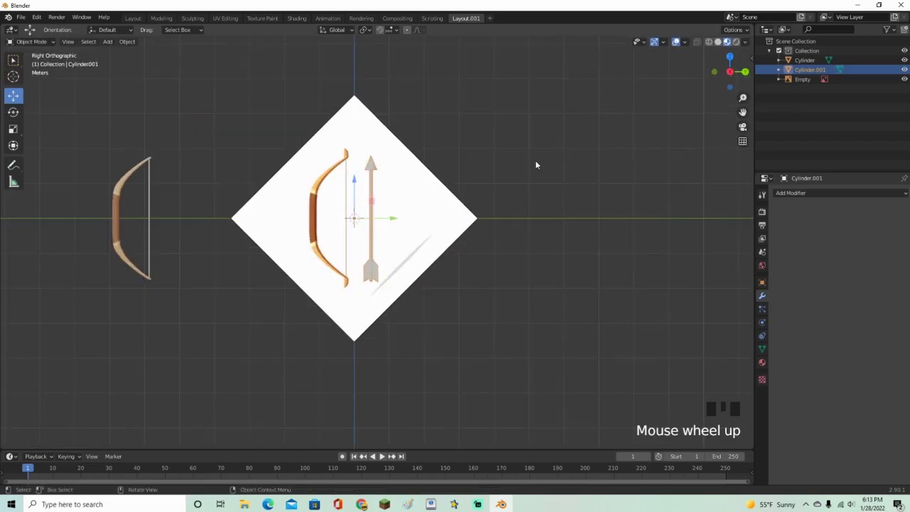
Give the arrow the material Material.002 with the color grid.png texture in the Shading workspace
{"action": "middle_click_drag", "start_coordinate": [536, 160], "coordinate": [498, 178]}
{"action": "left_click", "coordinate": [297, 19]}
{"action": "left_click", "coordinate": [467, 292]}
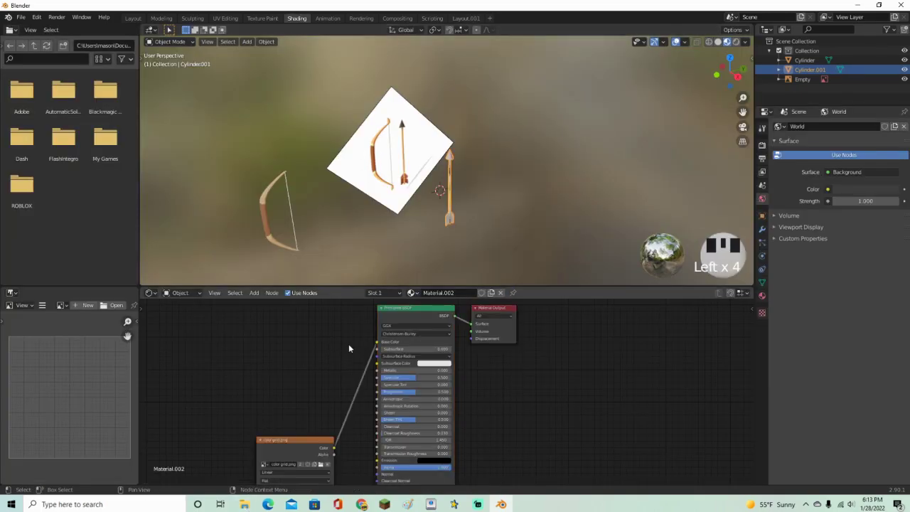
In the UV Editing workspace, select the whole arrow mesh and unwrap it from the right orthographic view
{"action": "left_click", "coordinate": [222, 18]}
{"action": "scroll", "coordinate": [553, 211], "scroll_direction": "down", "scroll_amount": 3}
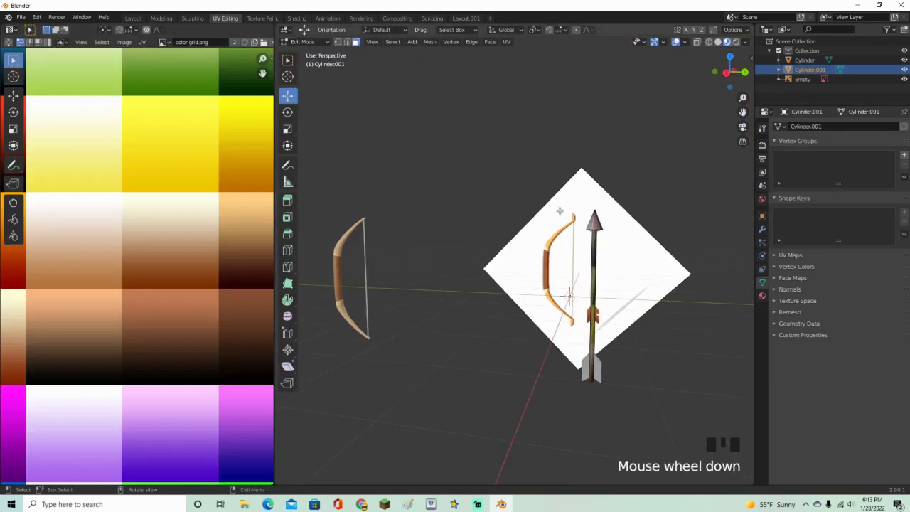
{"action": "key", "text": "a"}
{"action": "left_click", "coordinate": [726, 87]}
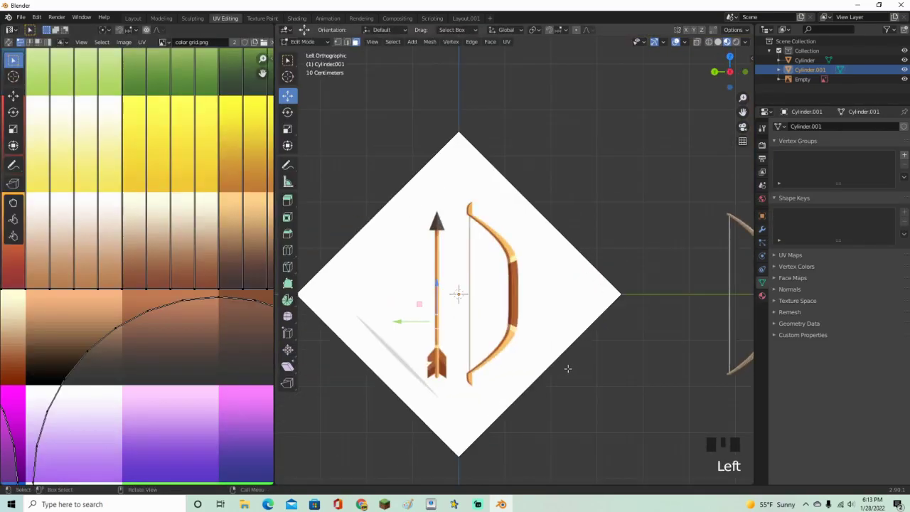
{"action": "left_click", "coordinate": [730, 71]}
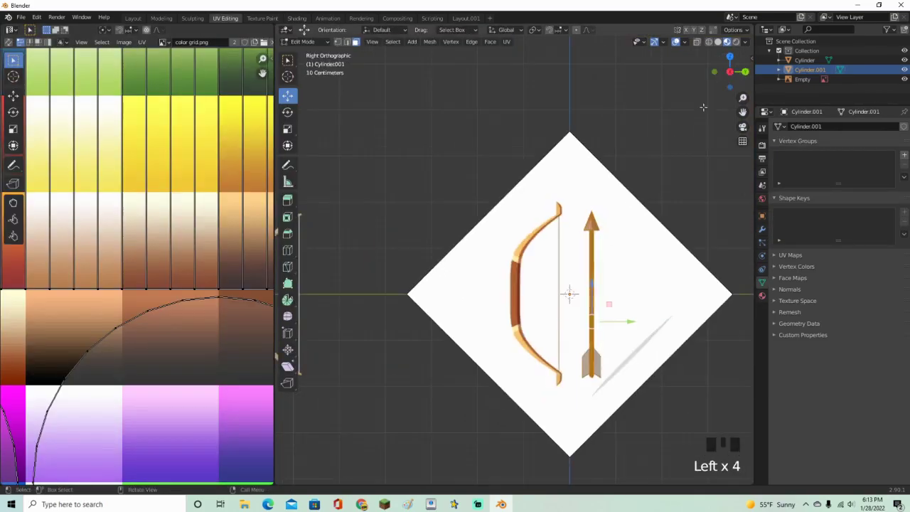
{"action": "key", "text": "u"}
{"action": "left_click", "coordinate": [564, 346]}
Shrink the arrow's UVs to a tiny island and place it on the light orange-brown swatch of the color grid
{"action": "scroll", "coordinate": [181, 356], "scroll_direction": "down", "scroll_amount": 6}
{"action": "left_click_drag", "start_coordinate": [195, 364], "coordinate": [114, 247]}
{"action": "key", "text": "s"}
{"action": "left_click", "coordinate": [161, 323]}
{"action": "key", "text": "s"}
{"action": "left_click", "coordinate": [169, 346]}
{"action": "key", "text": "s"}
{"action": "left_click", "coordinate": [166, 321]}
{"action": "scroll", "coordinate": [171, 327], "scroll_direction": "up", "scroll_amount": 3}
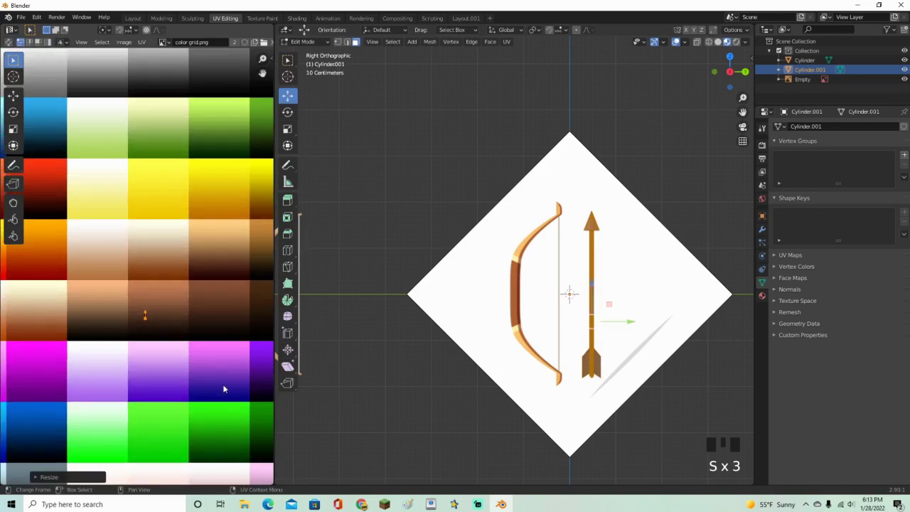
{"action": "key", "text": "s"}
{"action": "key", "text": "g"}
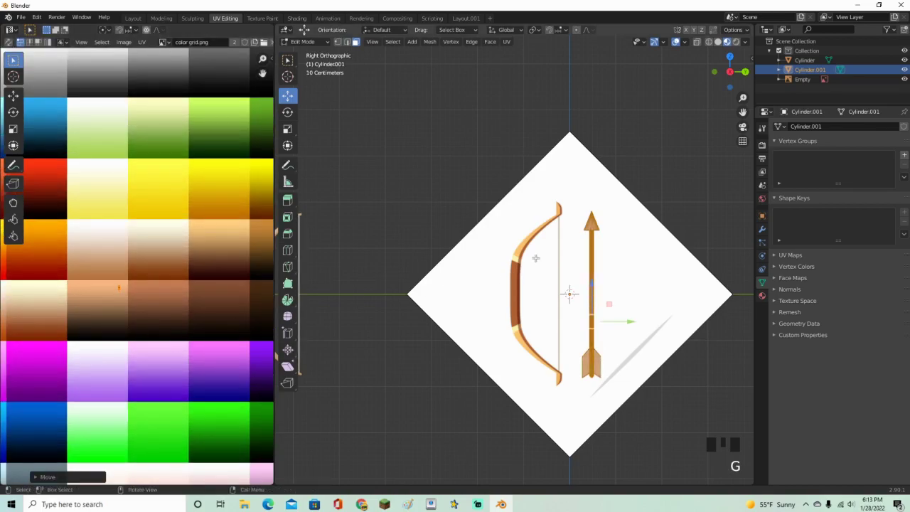
Select all faces of the arrowhead cone, including the whole ring of underside faces around the shaft
{"action": "left_click", "coordinate": [620, 197]}
{"action": "left_click", "coordinate": [591, 226]}
{"action": "middle_click_drag", "start_coordinate": [605, 228], "coordinate": [509, 304], "text": "shift"}
{"action": "scroll", "coordinate": [540, 259], "scroll_direction": "up", "scroll_amount": 7}
{"action": "middle_click_drag", "start_coordinate": [509, 249], "coordinate": [656, 238]}
{"action": "middle_click_drag", "start_coordinate": [523, 247], "coordinate": [665, 272]}
{"action": "left_click_drag", "start_coordinate": [459, 218], "coordinate": [590, 250], "text": "shift"}
{"action": "middle_click_drag", "start_coordinate": [580, 254], "coordinate": [548, 163]}
{"action": "scroll", "coordinate": [605, 228], "scroll_direction": "up", "scroll_amount": 3}
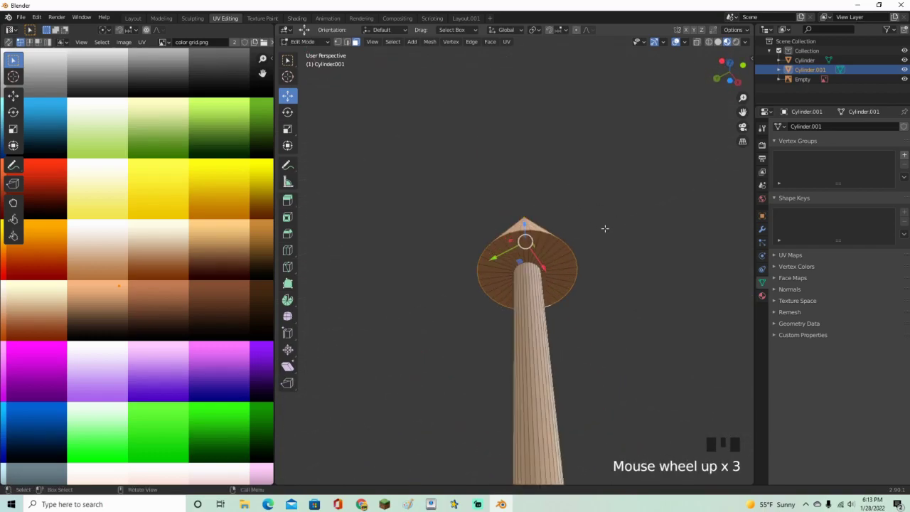
{"action": "middle_click_drag", "start_coordinate": [605, 228], "coordinate": [484, 205]}
{"action": "left_click_drag", "start_coordinate": [484, 205], "coordinate": [573, 238]}
{"action": "middle_click_drag", "start_coordinate": [574, 238], "coordinate": [447, 197]}
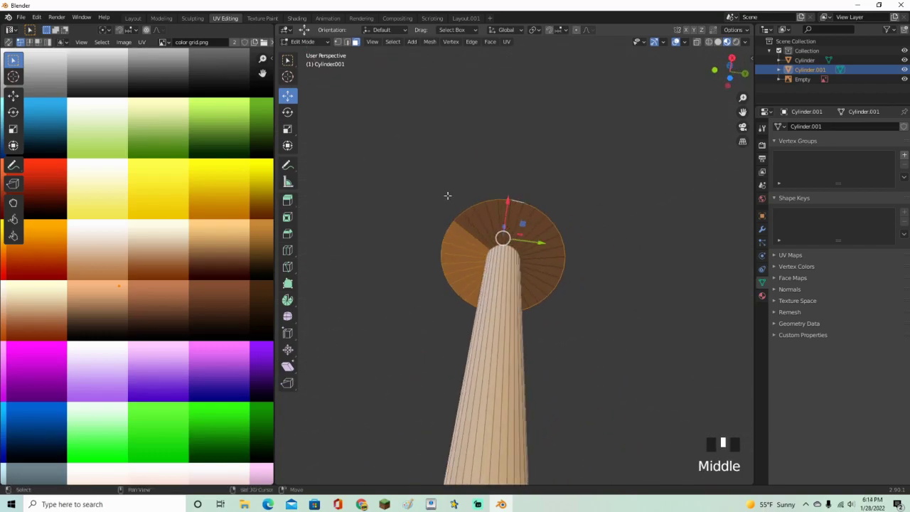
{"action": "left_click", "coordinate": [449, 199], "text": "shift"}
{"action": "left_click_drag", "start_coordinate": [449, 199], "coordinate": [508, 227], "text": "shift"}
{"action": "middle_click_drag", "start_coordinate": [508, 228], "coordinate": [451, 213]}
{"action": "left_click_drag", "start_coordinate": [465, 216], "coordinate": [552, 259], "text": "shift"}
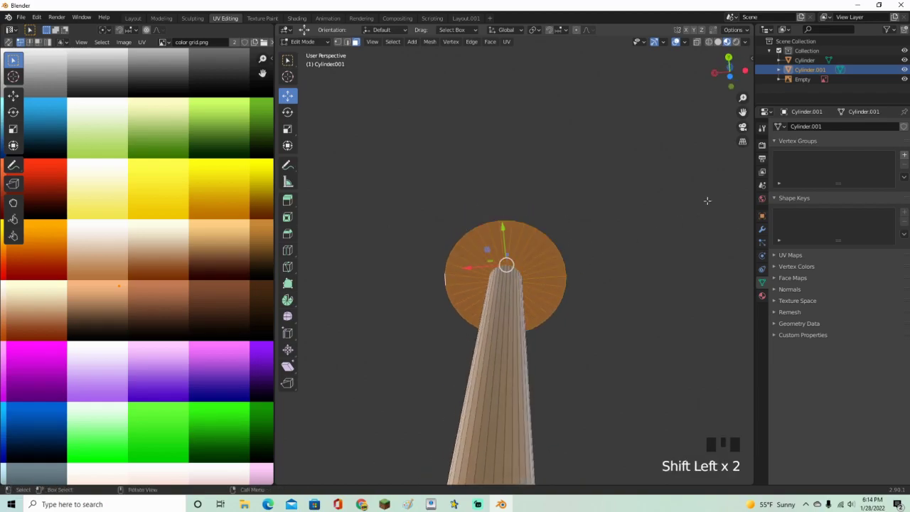
Move the arrowhead's UVs onto the dark gray swatch of the color grid, working from the right orthographic view
{"action": "left_click", "coordinate": [716, 73]}
{"action": "scroll", "coordinate": [203, 327], "scroll_direction": "down", "scroll_amount": 3}
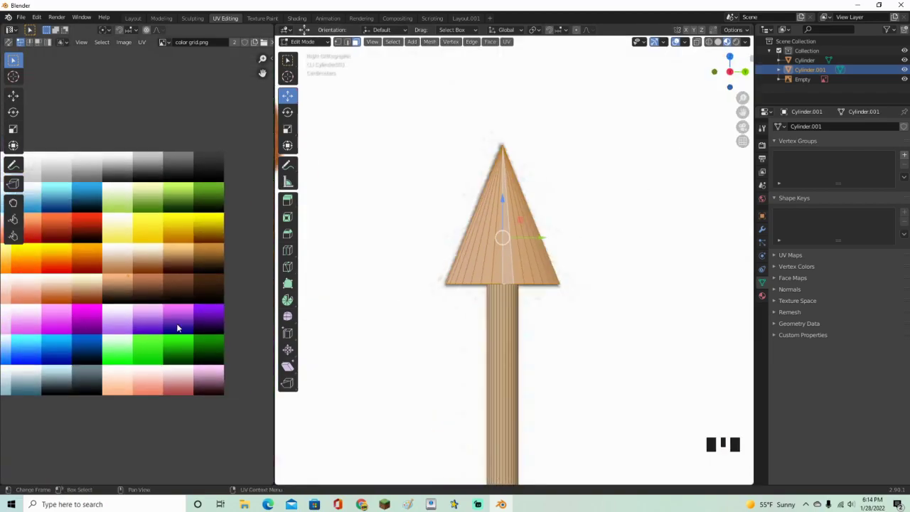
{"action": "key", "text": "g"}
{"action": "left_click", "coordinate": [224, 246]}
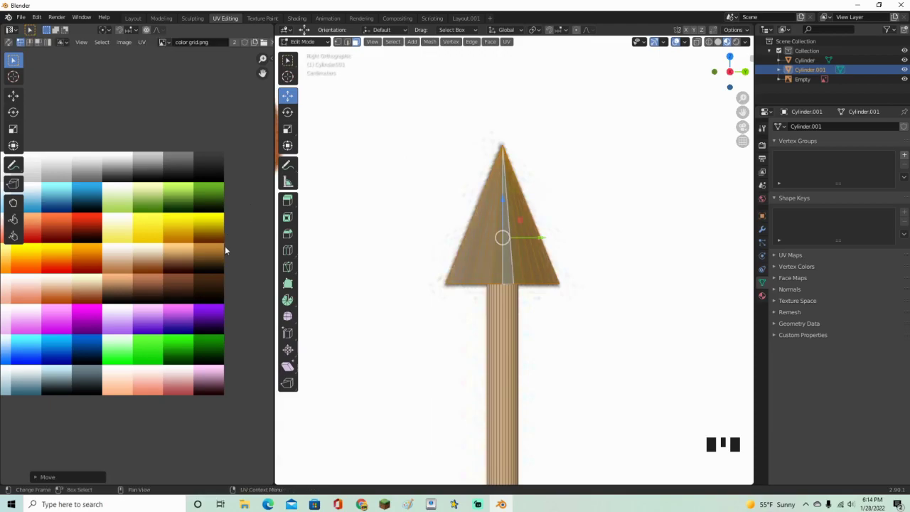
{"action": "key", "text": "g"}
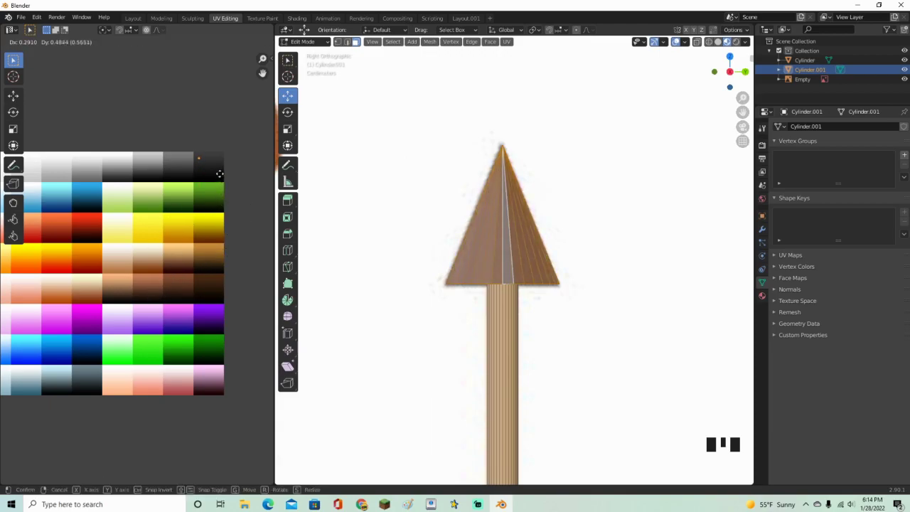
{"action": "left_click", "coordinate": [219, 176]}
Select both linked fletching pieces at the arrow's tail and move their UVs to a darker orange-brown area of the color grid
{"action": "scroll", "coordinate": [579, 421], "scroll_direction": "down", "scroll_amount": 5}
{"action": "scroll", "coordinate": [578, 421], "scroll_direction": "down", "scroll_amount": 4}
{"action": "middle_click_drag", "start_coordinate": [590, 344], "coordinate": [559, 206], "text": "shift"}
{"action": "left_click", "coordinate": [621, 365]}
{"action": "scroll", "coordinate": [526, 333], "scroll_direction": "up", "scroll_amount": 4}
{"action": "left_click", "coordinate": [479, 301]}
{"action": "key", "text": "l"}
{"action": "key", "text": "l"}
{"action": "scroll", "coordinate": [197, 342], "scroll_direction": "up", "scroll_amount": 3}
{"action": "scroll", "coordinate": [155, 356], "scroll_direction": "up", "scroll_amount": 1}
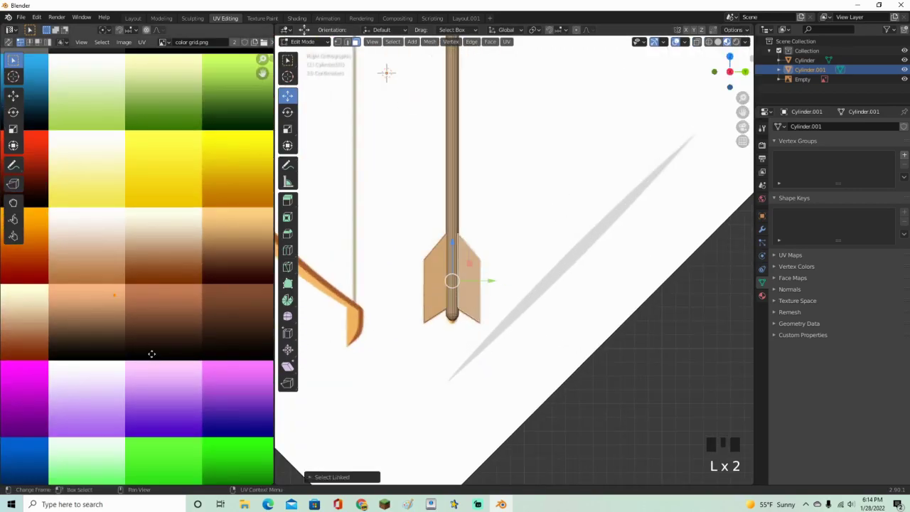
{"action": "key", "text": "g"}
In the Layout workspace, delete the reference image empty behind the bow and arrow
{"action": "left_click", "coordinate": [133, 17]}
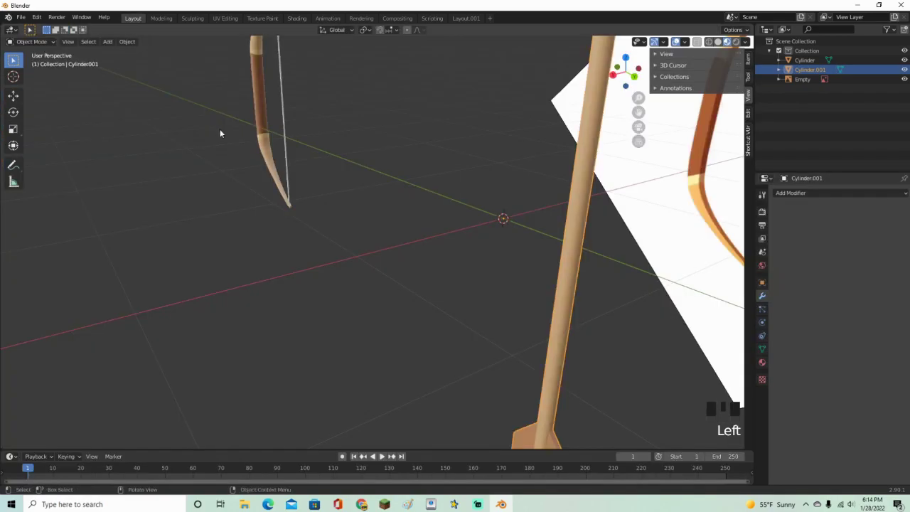
{"action": "scroll", "coordinate": [371, 282], "scroll_direction": "down", "scroll_amount": 5}
{"action": "middle_click_drag", "start_coordinate": [372, 282], "coordinate": [290, 273]}
{"action": "left_click", "coordinate": [111, 257]}
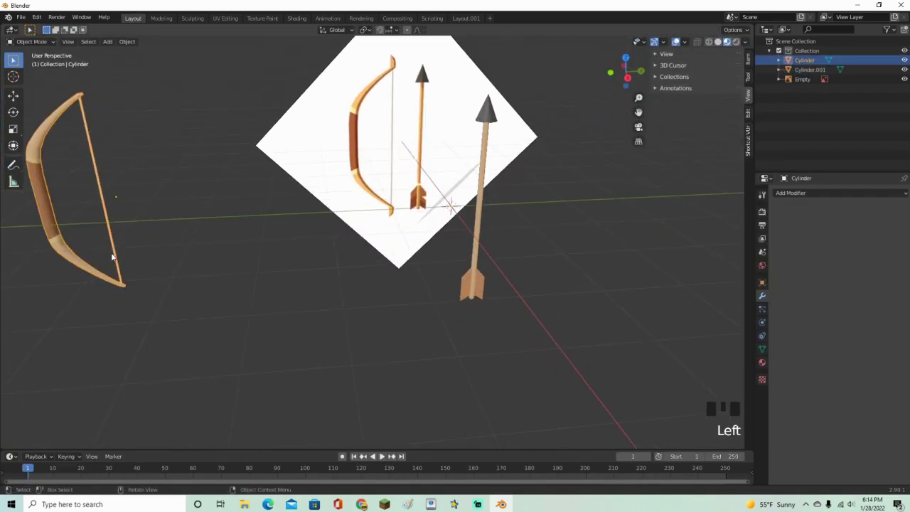
{"action": "left_click", "coordinate": [14, 96]}
{"action": "left_click", "coordinate": [419, 221]}
{"action": "key", "text": "x"}
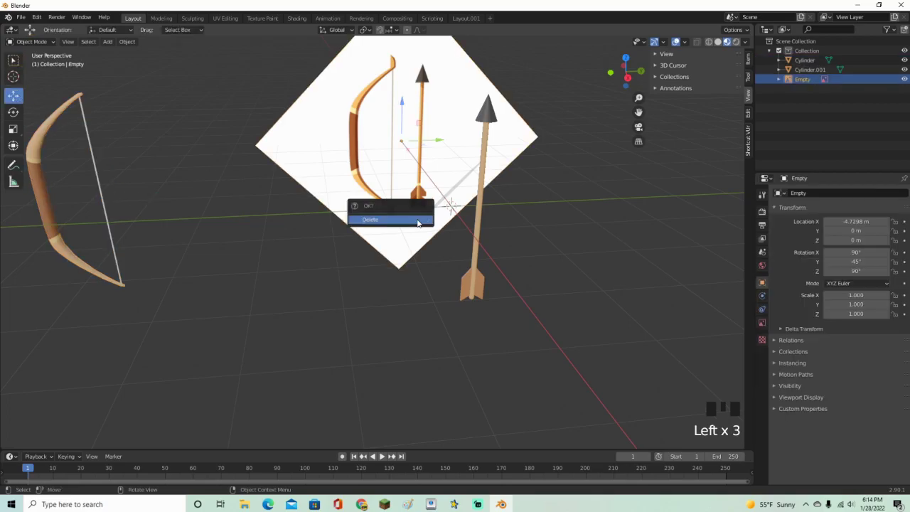
{"action": "key", "text": "Return"}
Move the bow along the Y axis so that it stands close beside the arrow
{"action": "left_click", "coordinate": [93, 263]}
{"action": "left_click_drag", "start_coordinate": [144, 201], "coordinate": [412, 213]}
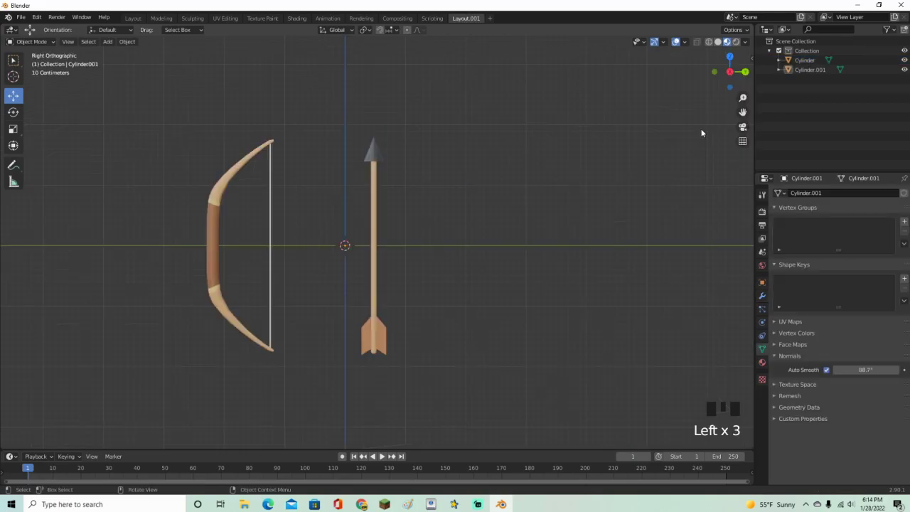